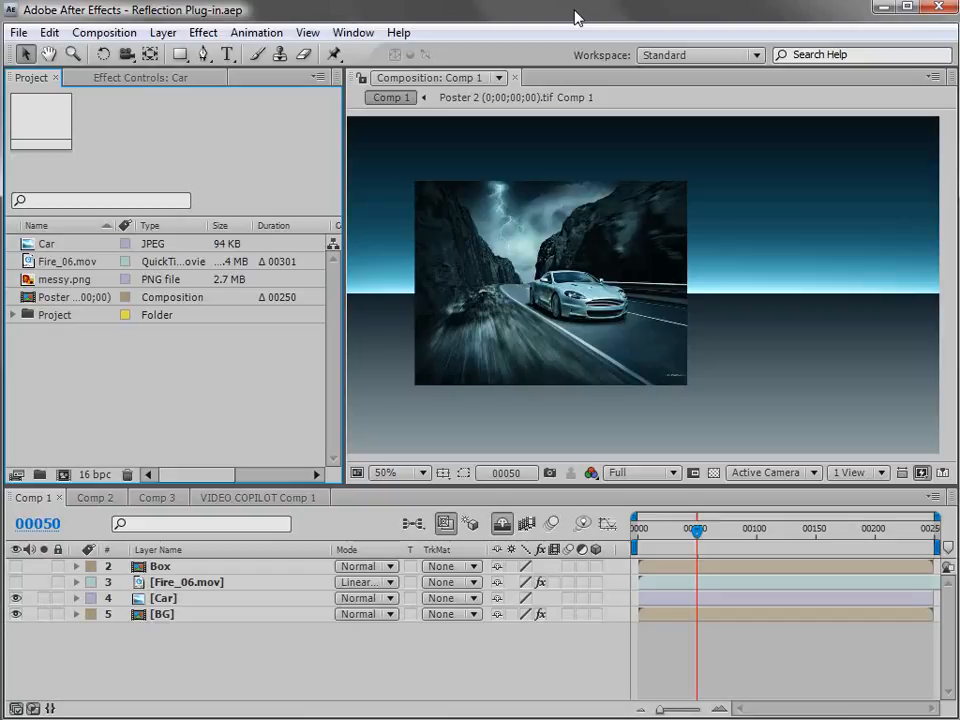
Look at the 3D Reflections tutorial entry on the Video Copilot tutorials page in Firefox and return to After Effects.
{"action": "key", "text": "alt+Tab"}
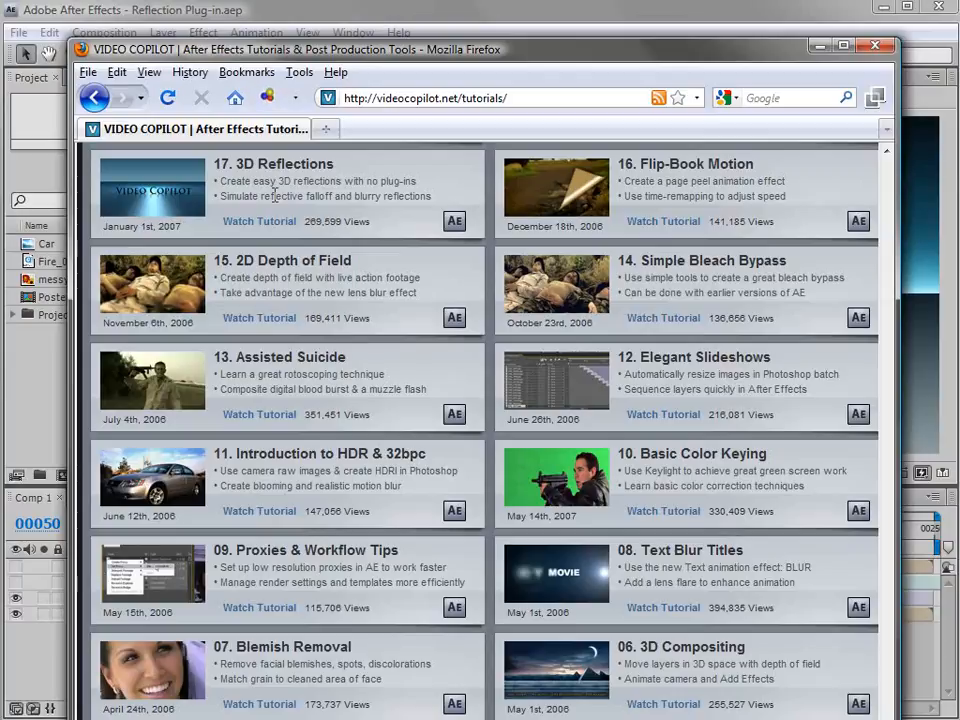
{"action": "left_click", "coordinate": [178, 6]}
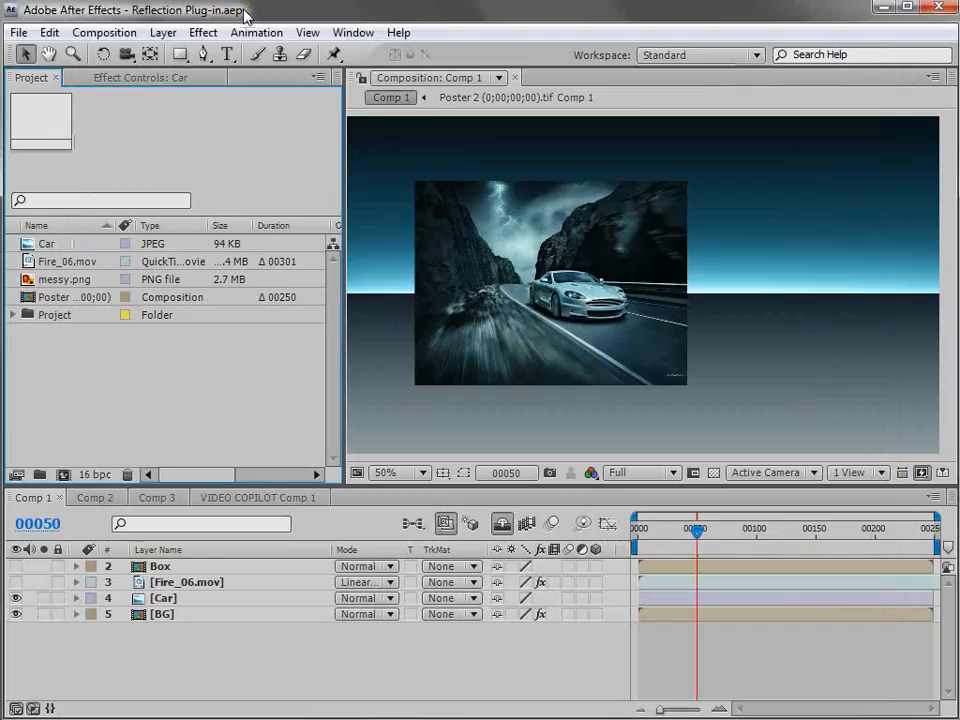
{"action": "left_click", "coordinate": [501, 210]}
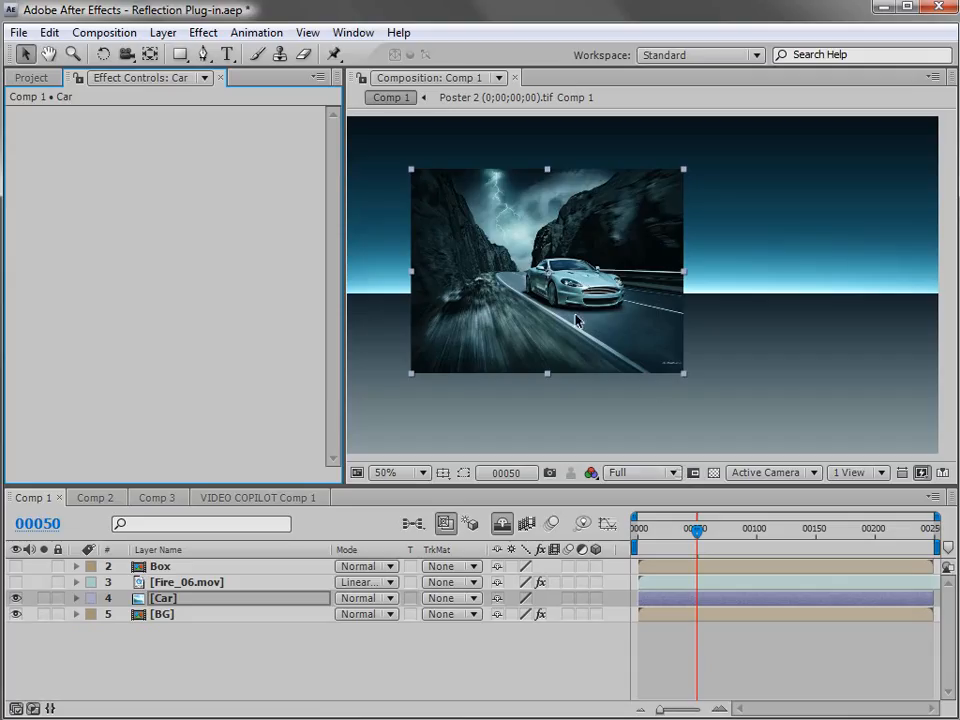
Move the Car layer slightly in Comp 1 and apply the Video Copilot VC Reflect effect to it.
{"action": "left_click_drag", "start_coordinate": [574, 319], "coordinate": [593, 318]}
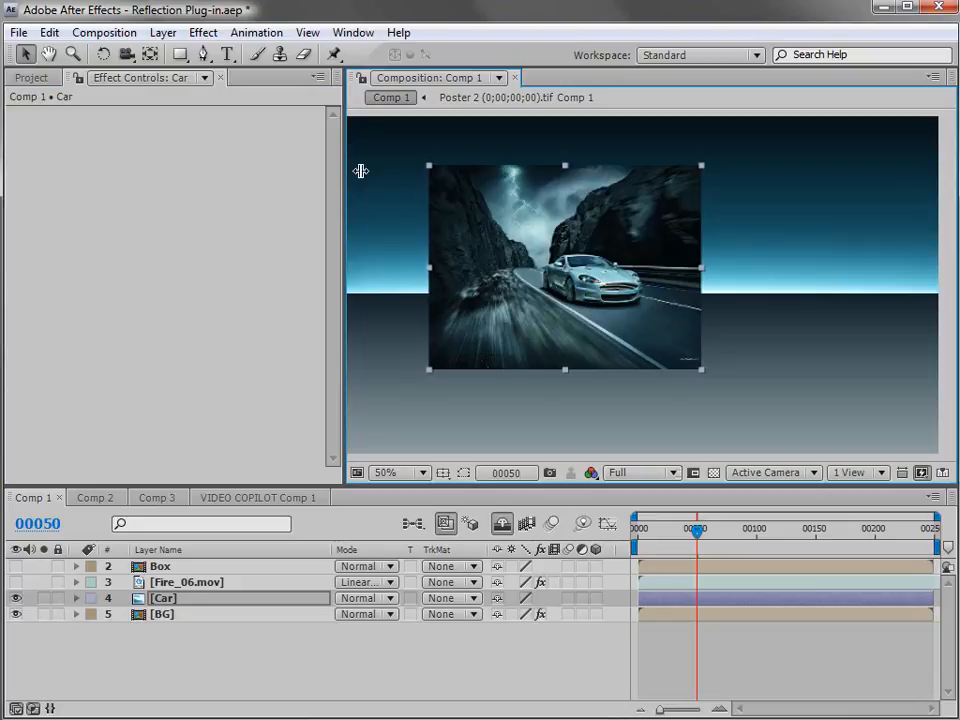
{"action": "left_click", "coordinate": [203, 32]}
{"action": "mouse_move", "coordinate": [270, 684]}
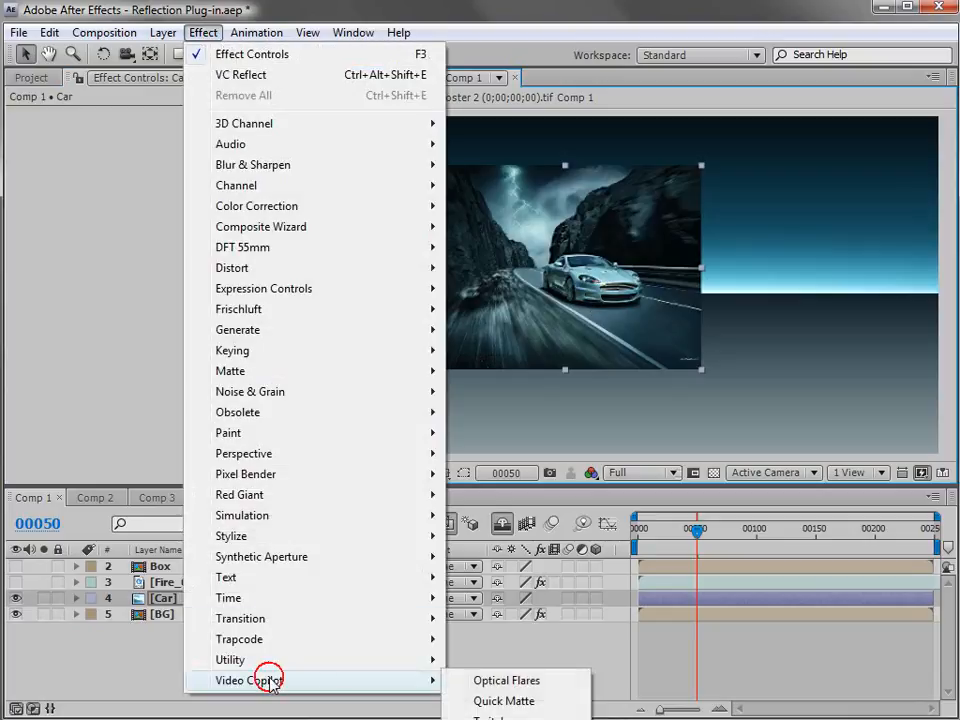
{"action": "left_click", "coordinate": [515, 719]}
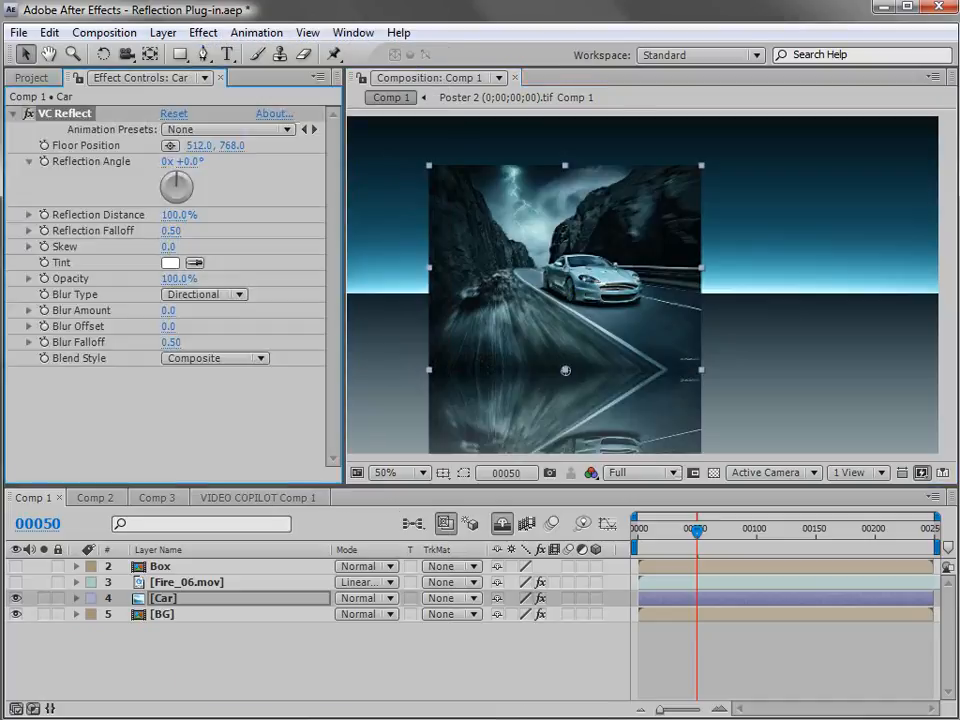
Place the Car reflection's floor position at about 487.3, 595.4, inside the lower part of the picture.
{"action": "left_click_drag", "start_coordinate": [641, 252], "coordinate": [651, 214]}
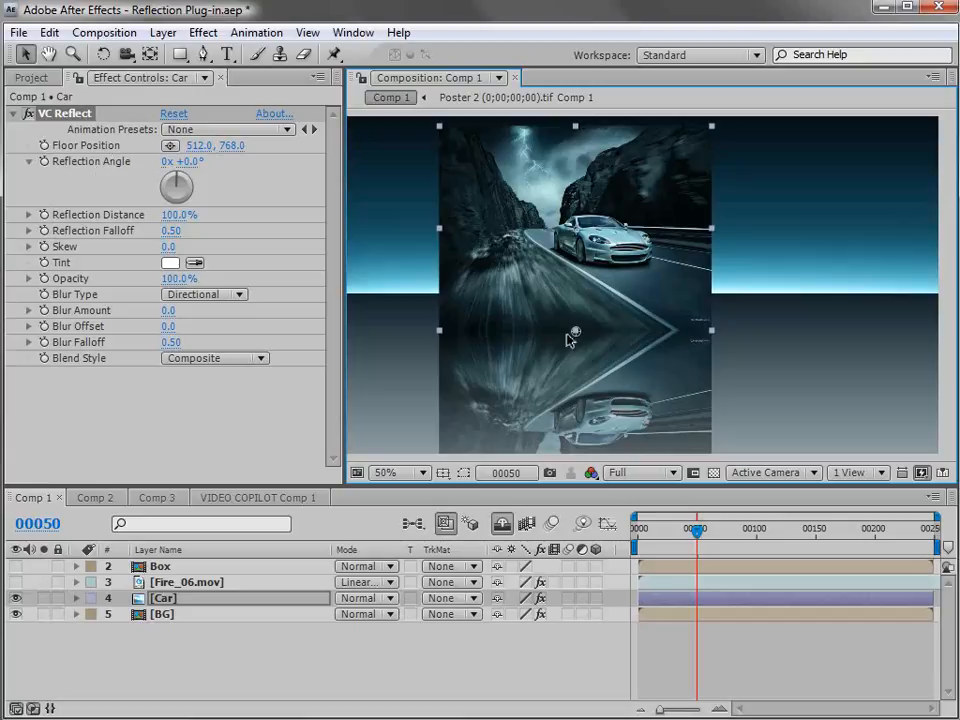
{"action": "left_click_drag", "start_coordinate": [576, 334], "coordinate": [570, 289]}
{"action": "left_click_drag", "start_coordinate": [611, 213], "coordinate": [593, 262]}
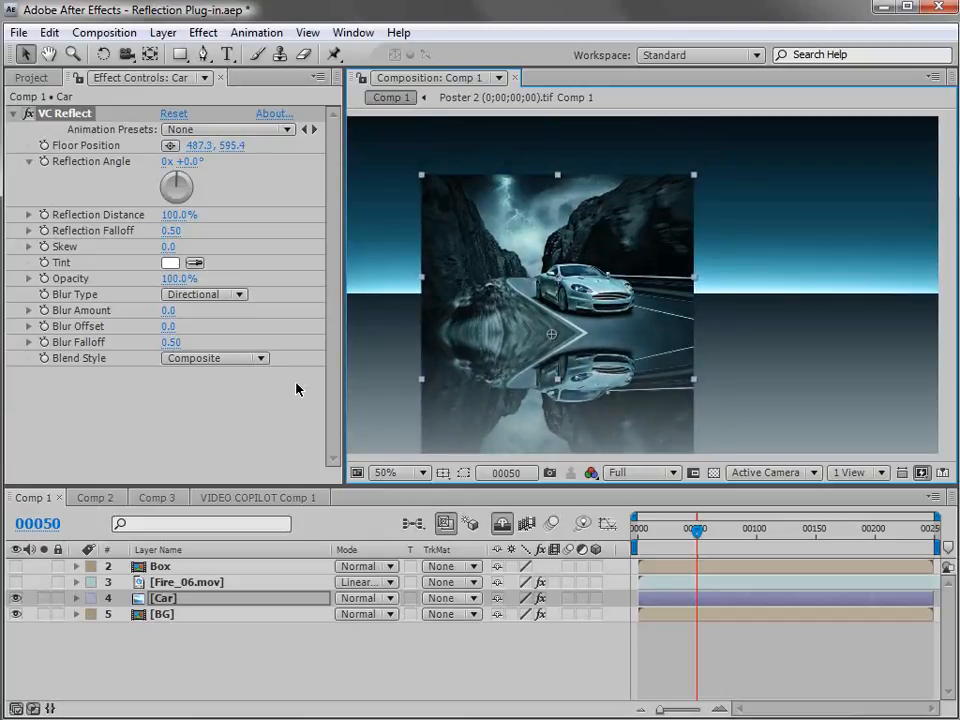
Set the Car reflection's opacity to 32% and its blur amount to 4.9.
{"action": "left_click_drag", "start_coordinate": [177, 284], "coordinate": [118, 285]}
{"action": "left_click_drag", "start_coordinate": [502, 293], "coordinate": [467, 297]}
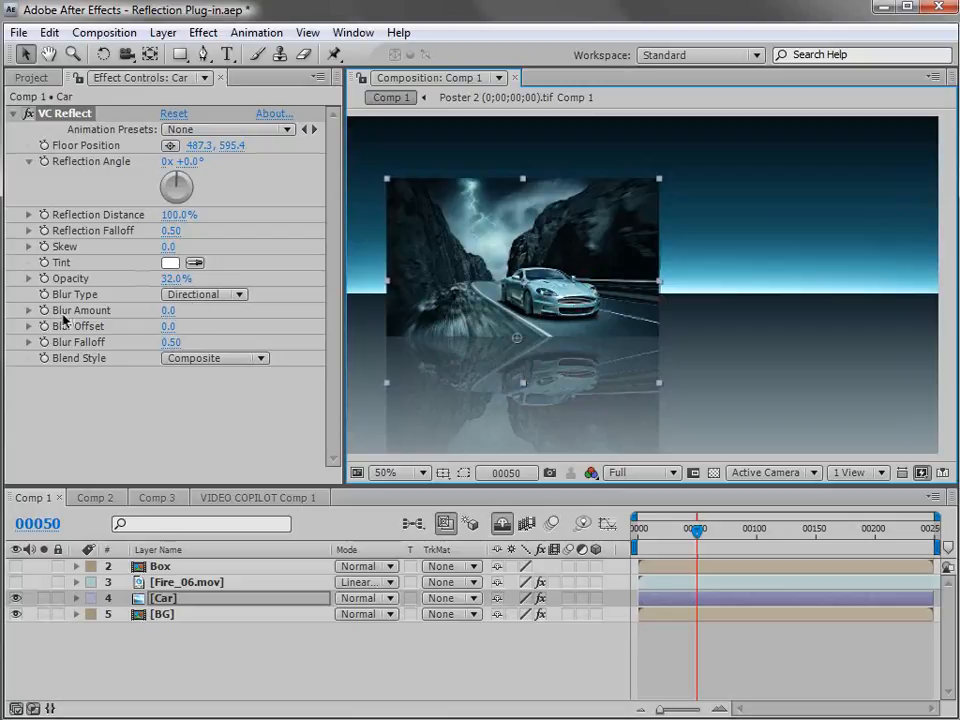
{"action": "left_click_drag", "start_coordinate": [168, 311], "coordinate": [219, 310]}
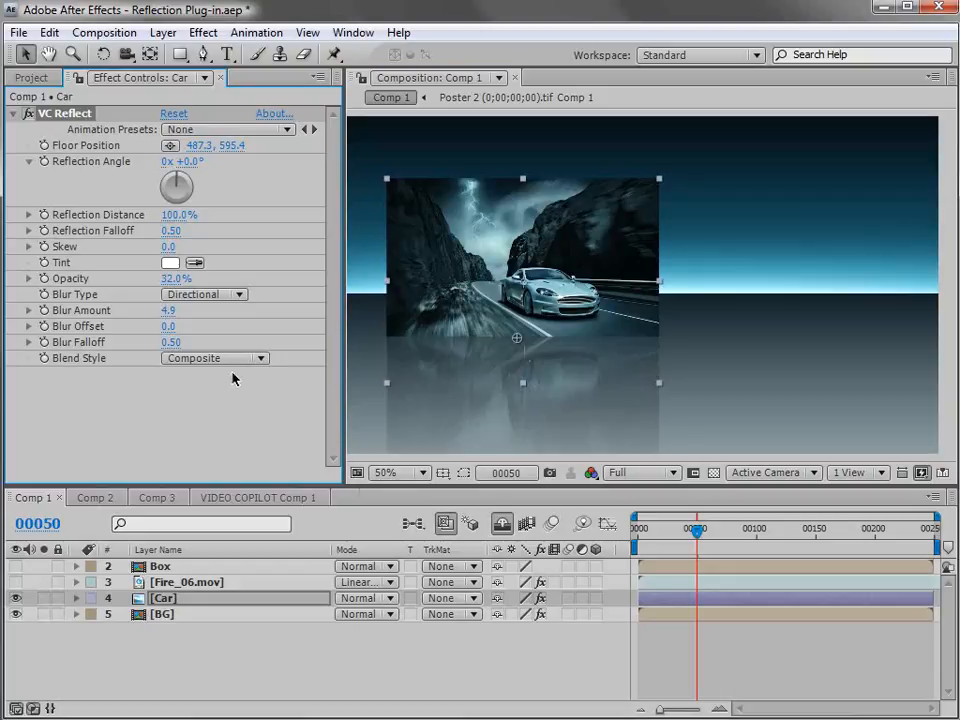
Try the Falloff blur type and a 26% reflection distance on the Car layer, and return the blur type to Directional.
{"action": "left_click", "coordinate": [223, 296]}
{"action": "left_click", "coordinate": [214, 324]}
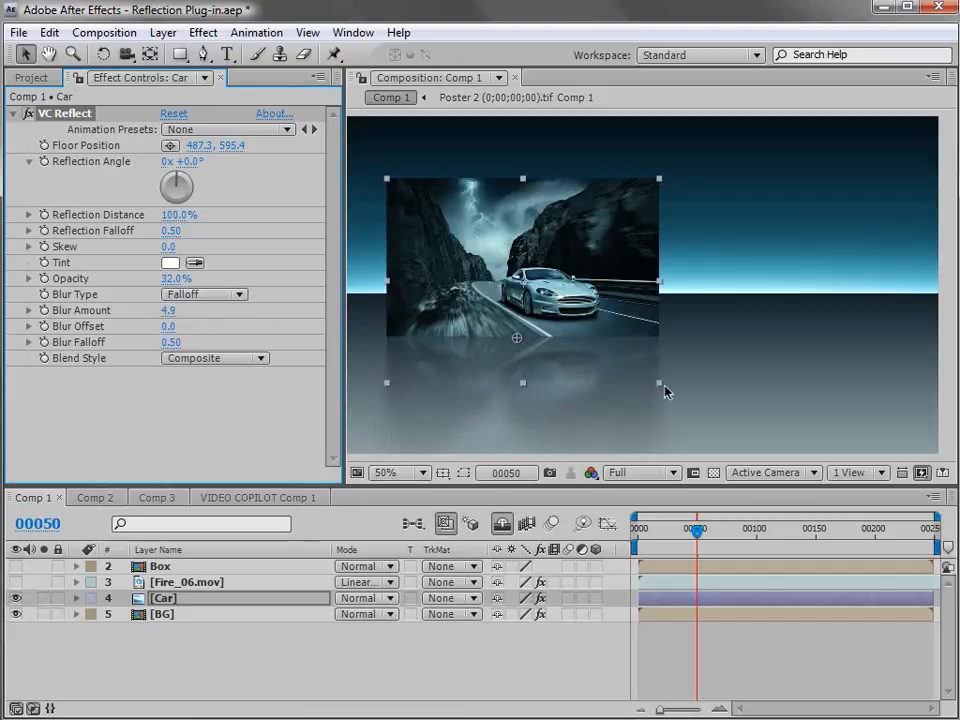
{"action": "left_click_drag", "start_coordinate": [579, 310], "coordinate": [562, 297]}
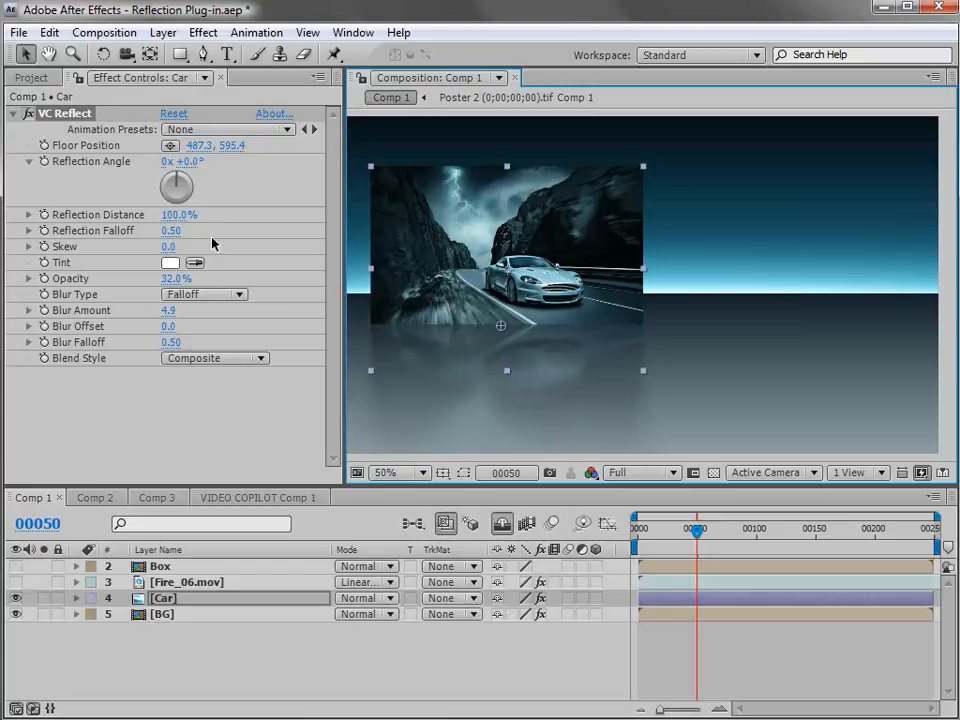
{"action": "left_click_drag", "start_coordinate": [181, 214], "coordinate": [118, 224]}
{"action": "left_click_drag", "start_coordinate": [572, 284], "coordinate": [608, 303]}
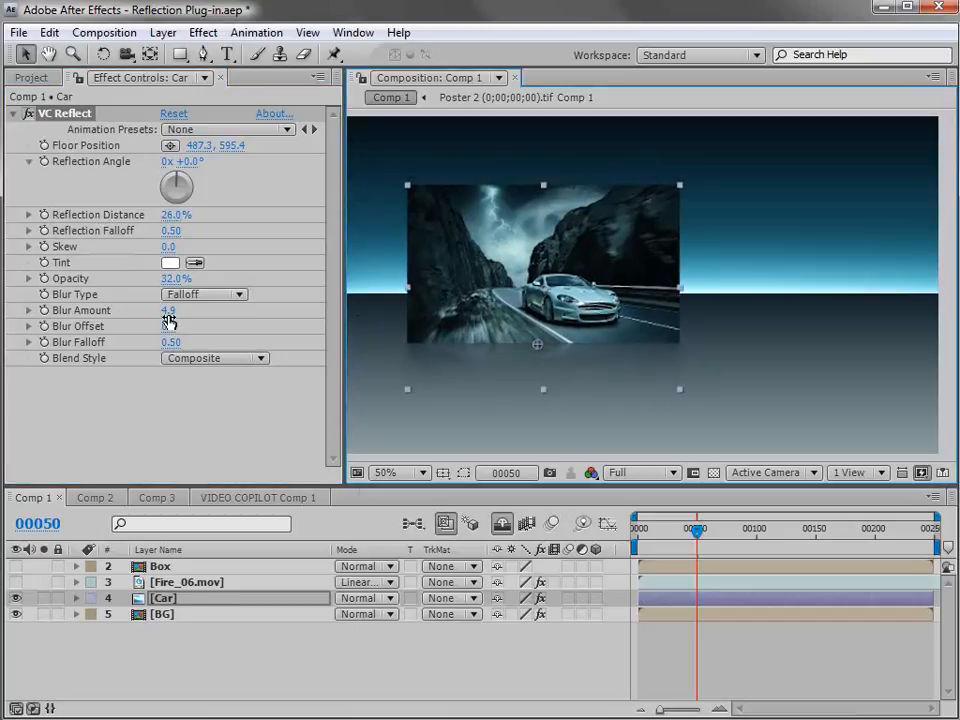
{"action": "left_click", "coordinate": [195, 294]}
{"action": "left_click", "coordinate": [196, 277]}
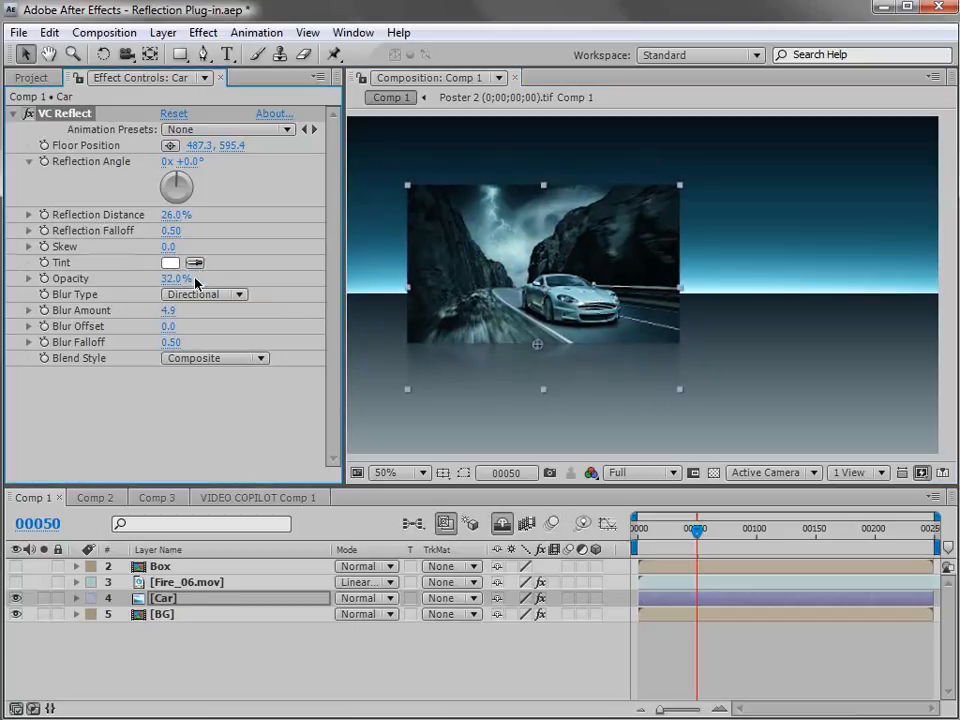
Set the Car reflection's distance to 59% and its reflection falloff to 0.42.
{"action": "mouse_move", "coordinate": [176, 215]}
{"action": "left_mouse_down"}
{"action": "mouse_move", "coordinate": [214, 210]}
{"action": "mouse_move", "coordinate": [157, 233]}
{"action": "mouse_move", "coordinate": [174, 229]}
{"action": "mouse_move", "coordinate": [167, 234]}
{"action": "left_mouse_up"}
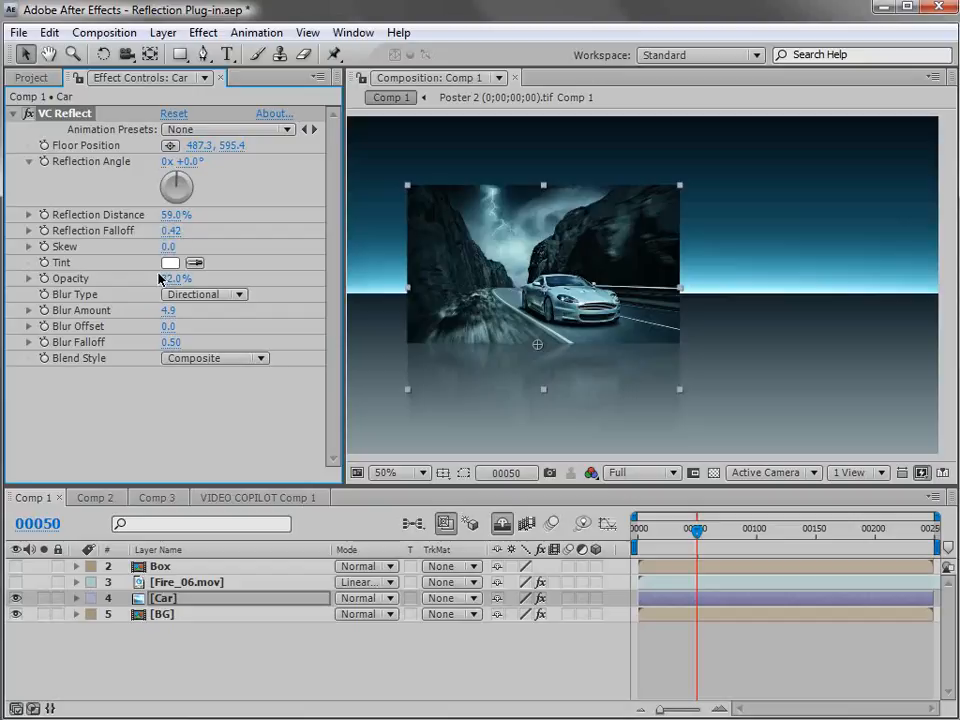
{"action": "left_click_drag", "start_coordinate": [567, 314], "coordinate": [560, 306]}
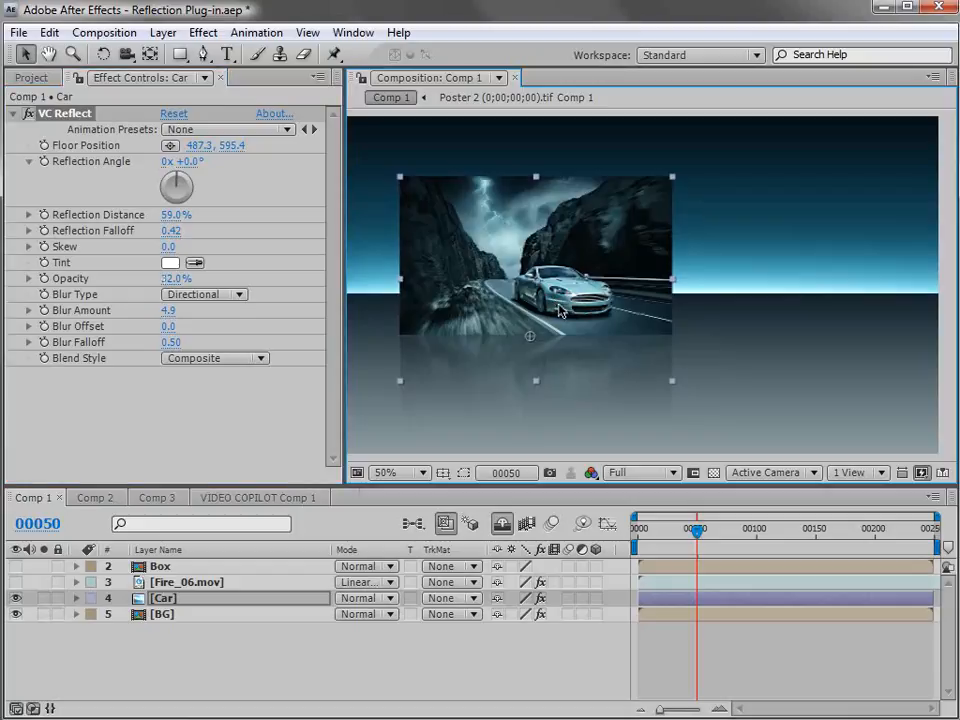
Hide the Car layer and make the Box layer visible and selected.
{"action": "left_click", "coordinate": [15, 598]}
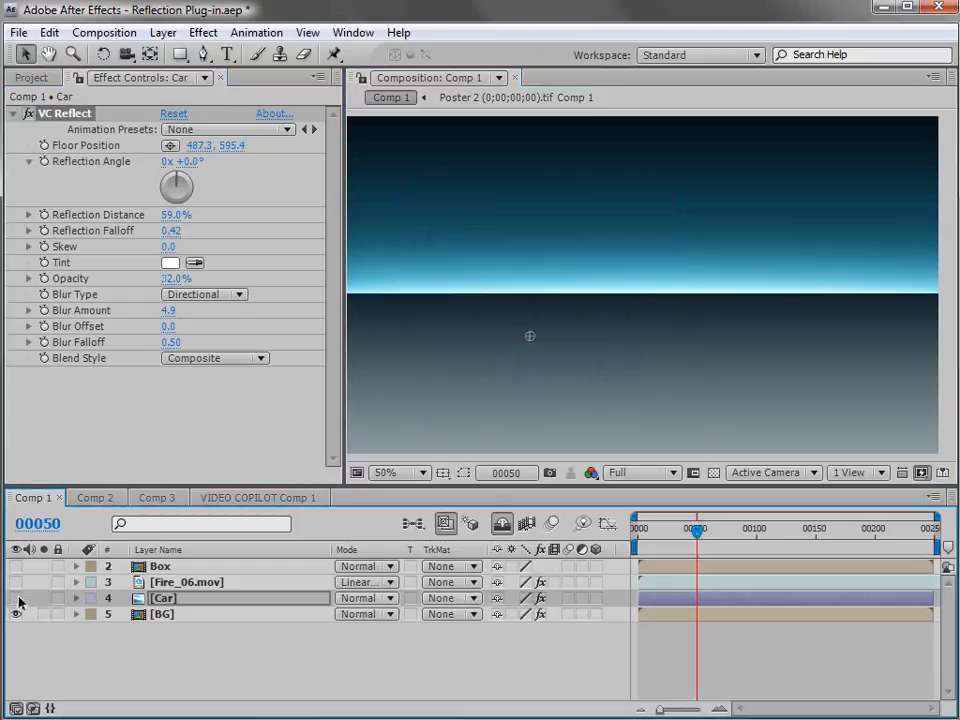
{"action": "left_click", "coordinate": [160, 566]}
{"action": "left_click", "coordinate": [15, 566]}
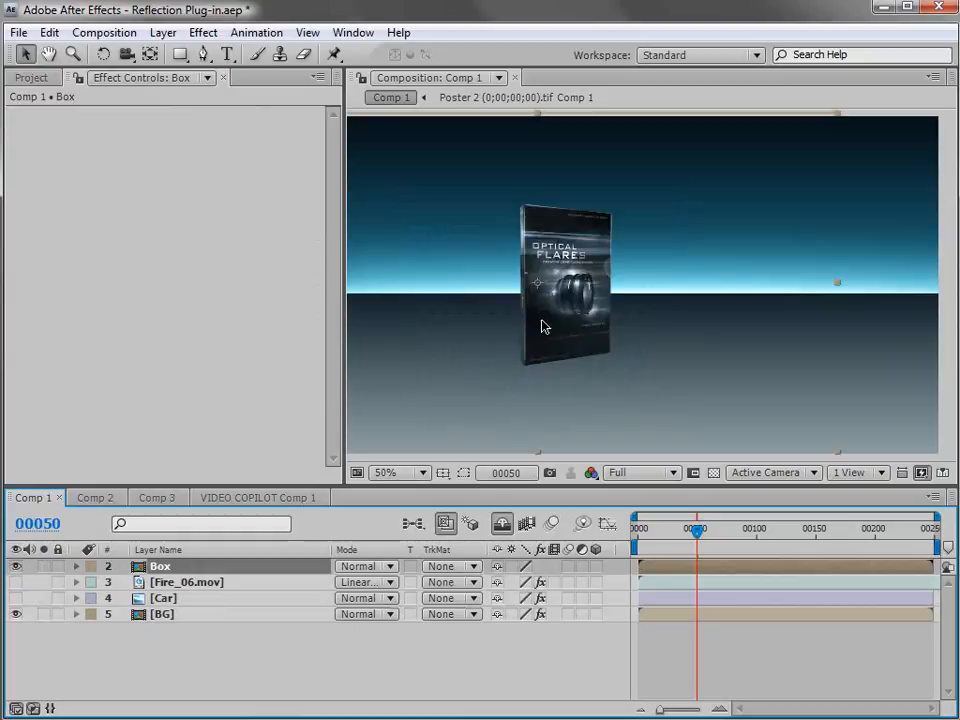
Apply the Video Copilot VC Reflect effect to the Box layer.
{"action": "key", "text": "period"}
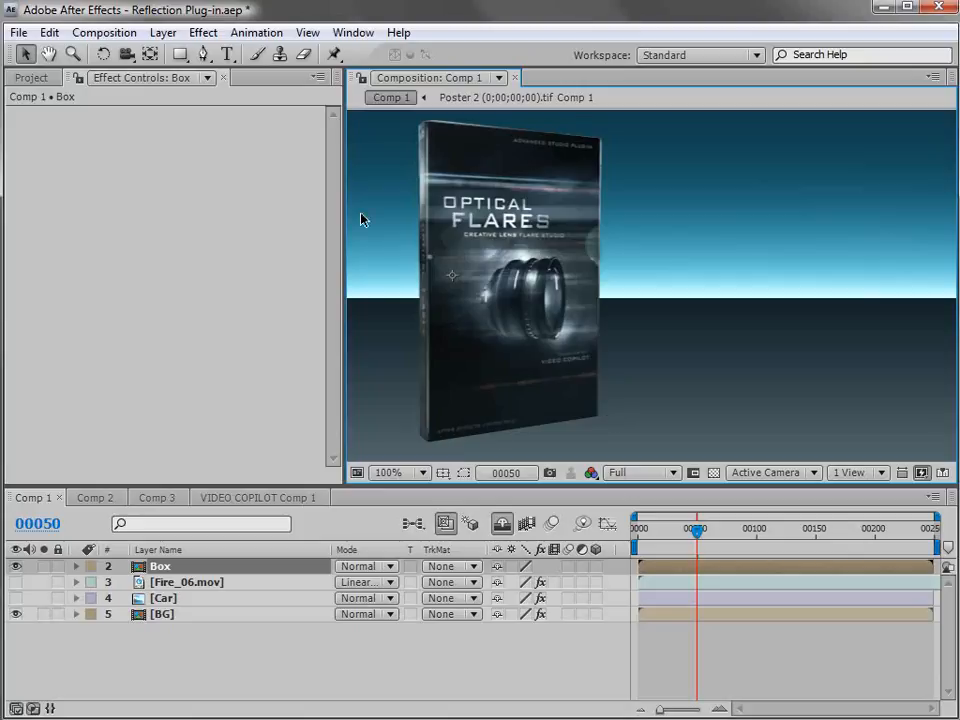
{"action": "left_click", "coordinate": [203, 32]}
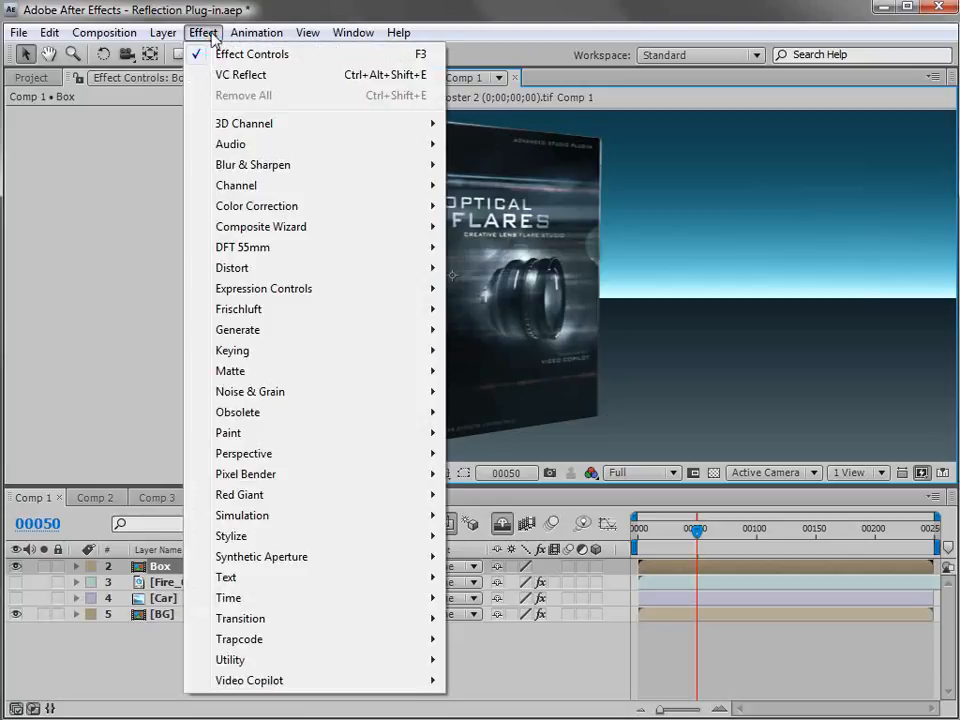
{"action": "mouse_move", "coordinate": [229, 681]}
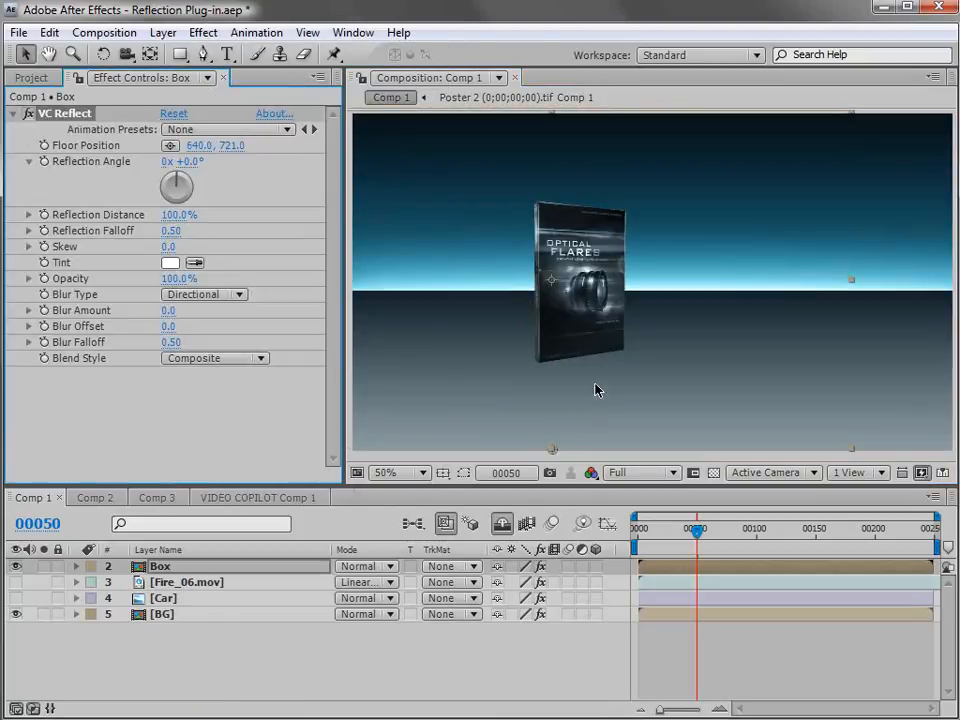
Raise the Box reflection's floor position to about 640, 533, near the bottom edge of the box.
{"action": "key", "text": "comma"}
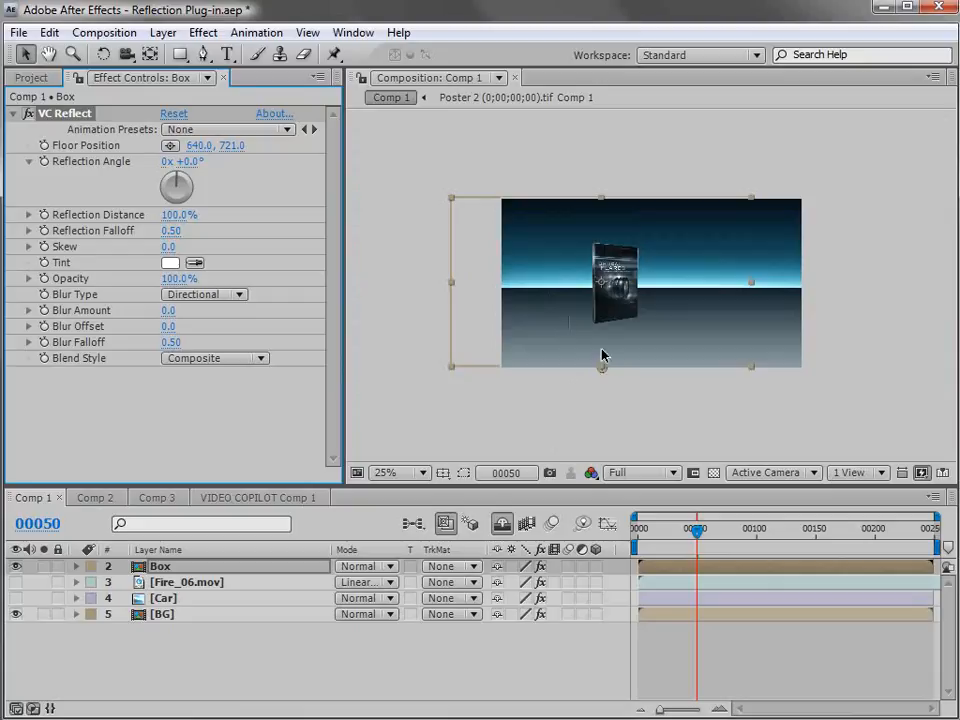
{"action": "left_click_drag", "start_coordinate": [602, 369], "coordinate": [670, 308]}
{"action": "key", "text": "period"}
{"action": "key", "text": "period"}
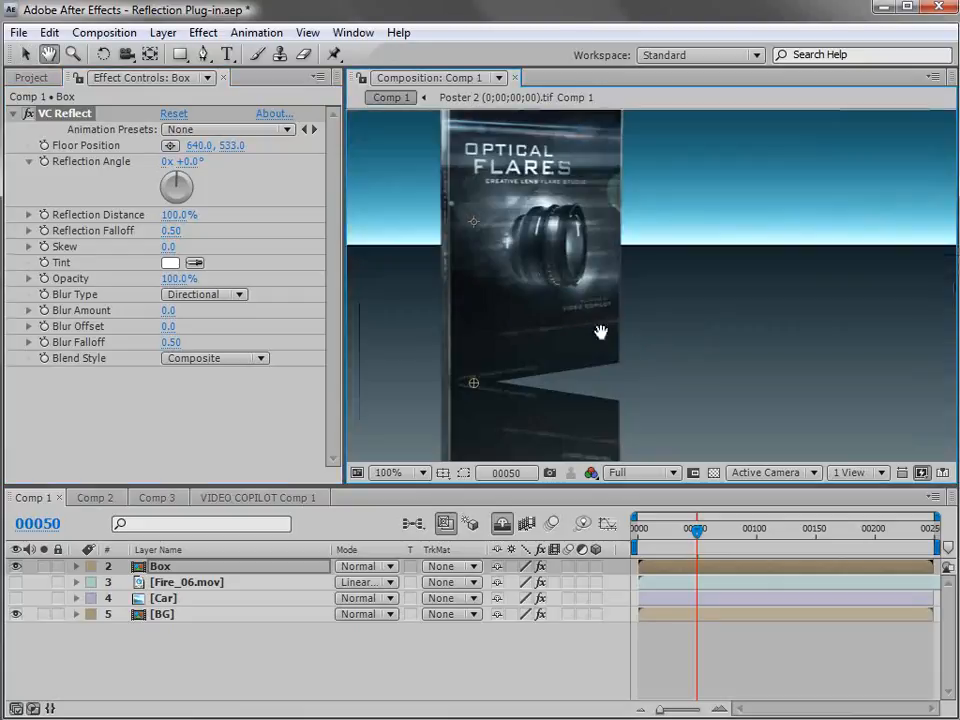
{"action": "left_click_drag", "start_coordinate": [531, 168], "coordinate": [558, 208]}
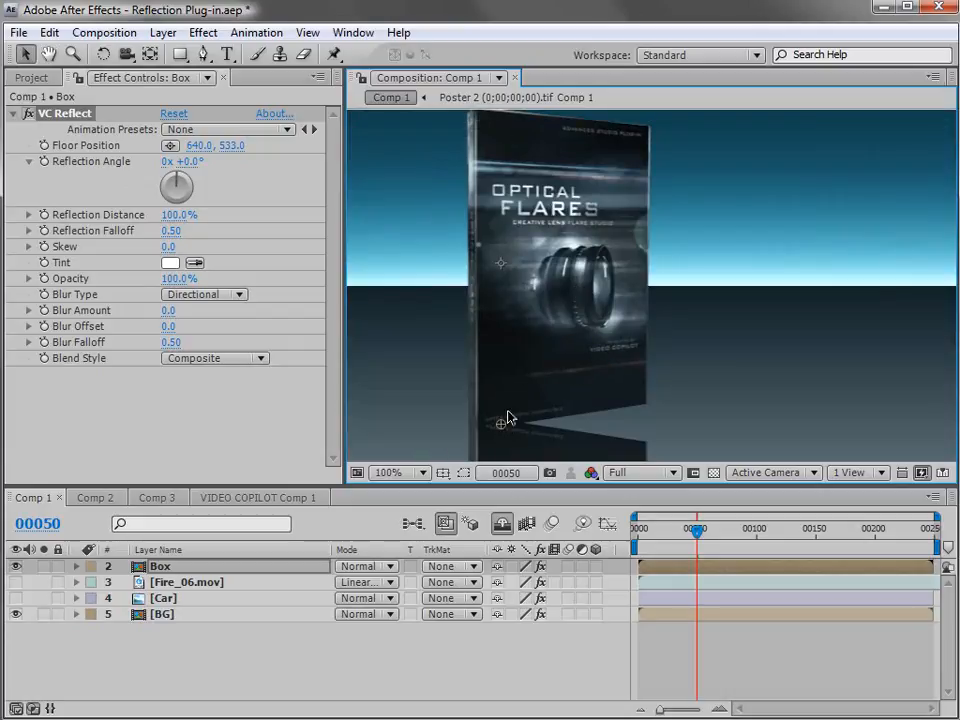
{"action": "key", "text": "comma"}
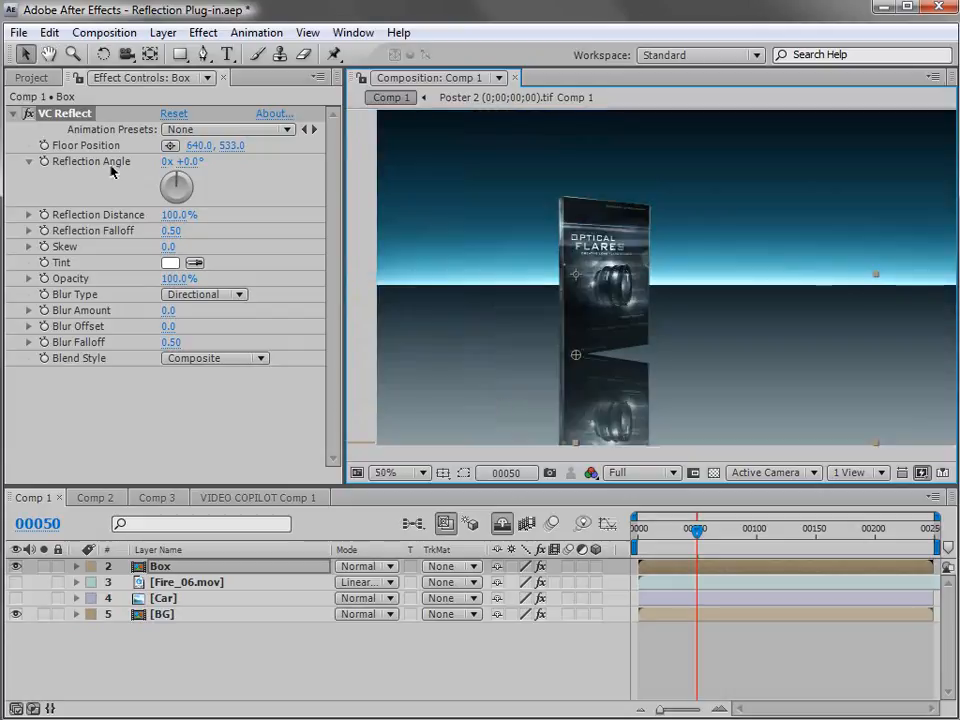
Set the Box reflection angle to -9° and place its floor position at about 639, 526 to match the slanted base.
{"action": "key", "text": "period"}
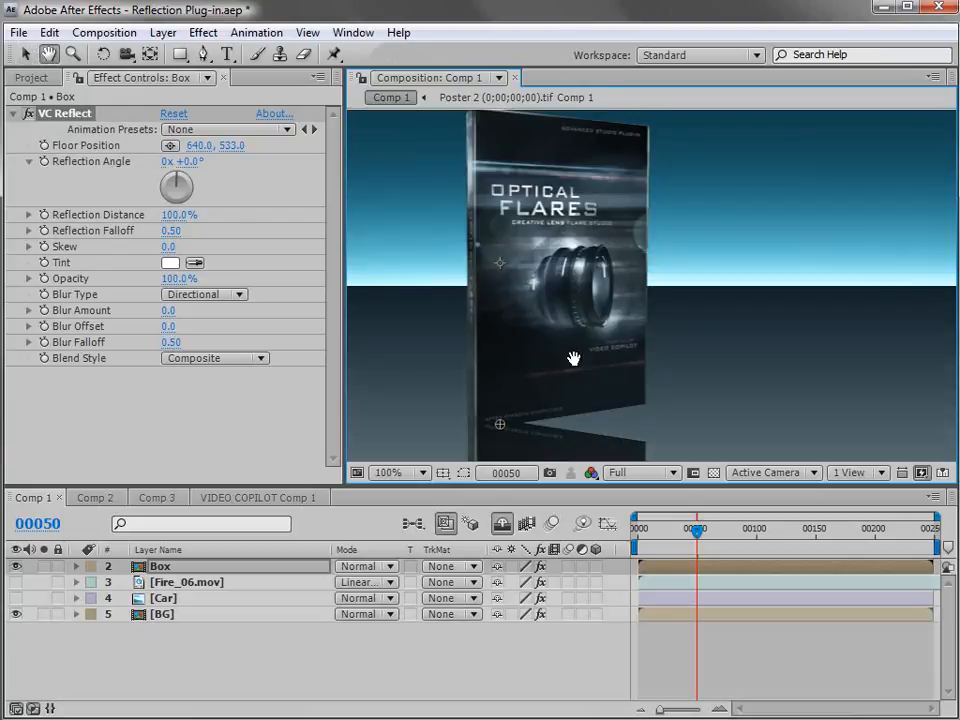
{"action": "key", "text": "space"}
{"action": "left_click_drag", "start_coordinate": [569, 374], "coordinate": [566, 304]}
{"action": "left_click_drag", "start_coordinate": [194, 161], "coordinate": [187, 161]}
{"action": "left_click_drag", "start_coordinate": [497, 355], "coordinate": [498, 363]}
{"action": "left_click_drag", "start_coordinate": [184, 163], "coordinate": [179, 163]}
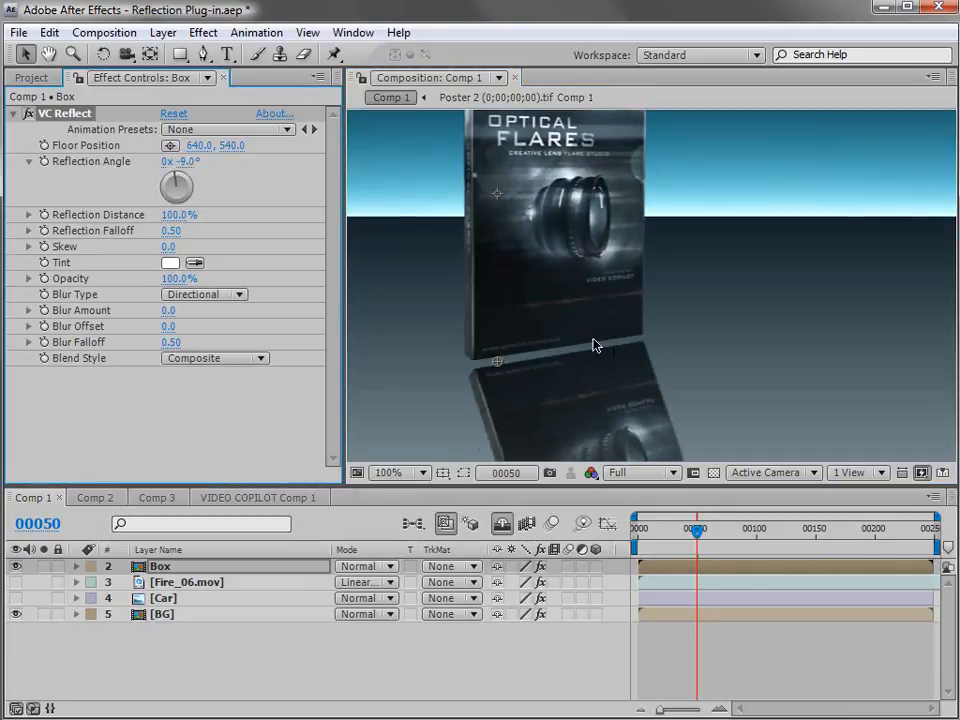
{"action": "left_click_drag", "start_coordinate": [499, 360], "coordinate": [498, 350]}
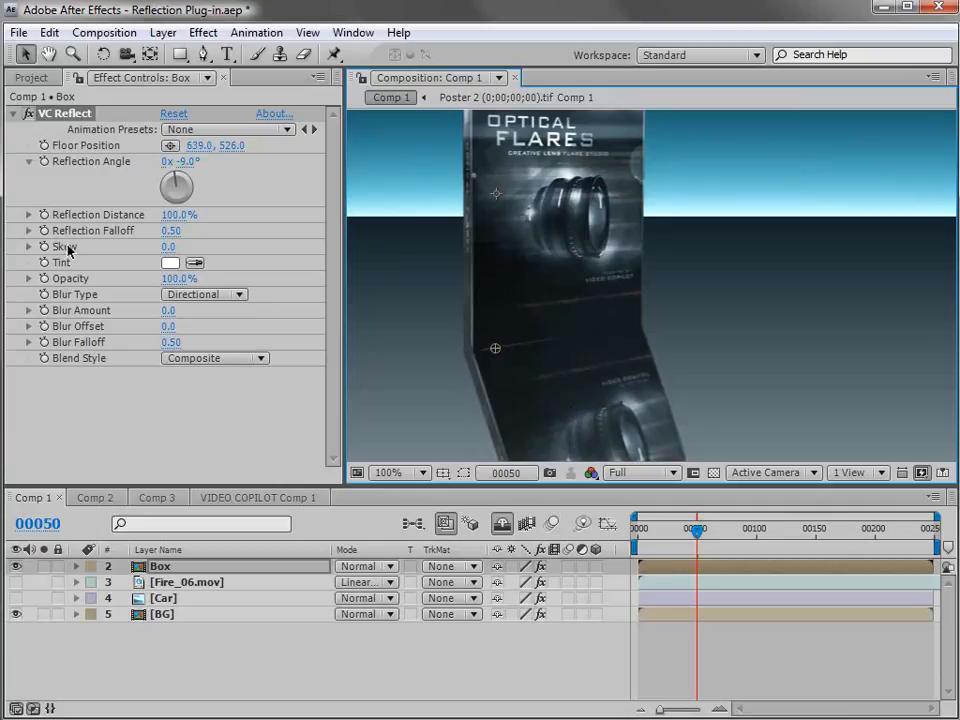
Set the Box reflection's skew to -18 so its sides line up with the box.
{"action": "left_click_drag", "start_coordinate": [167, 248], "coordinate": [153, 249]}
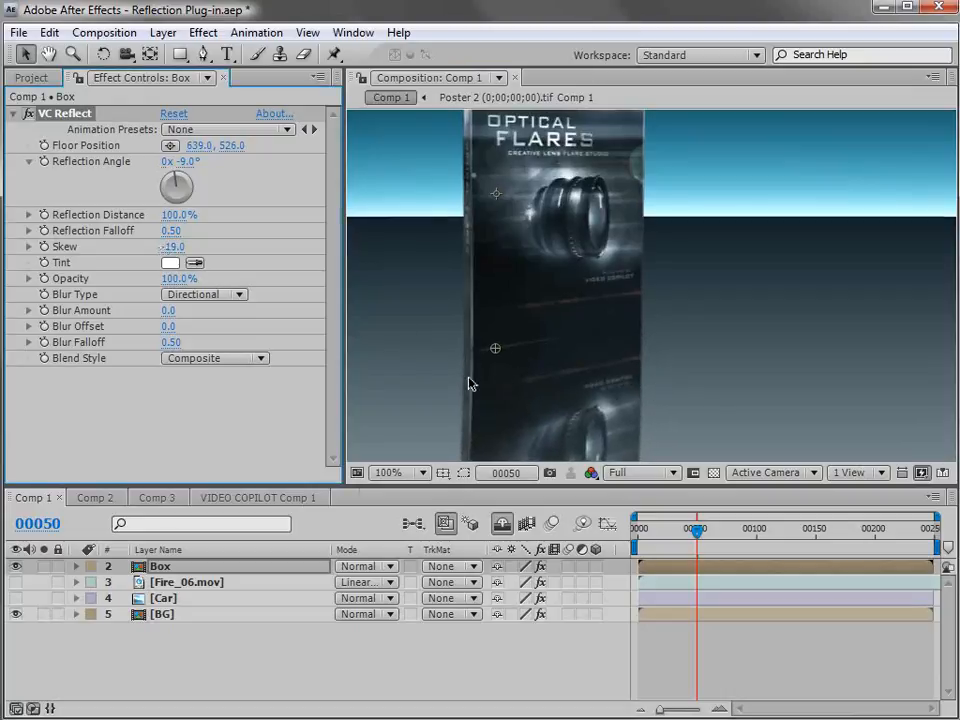
{"action": "left_click_drag", "start_coordinate": [174, 248], "coordinate": [174, 246]}
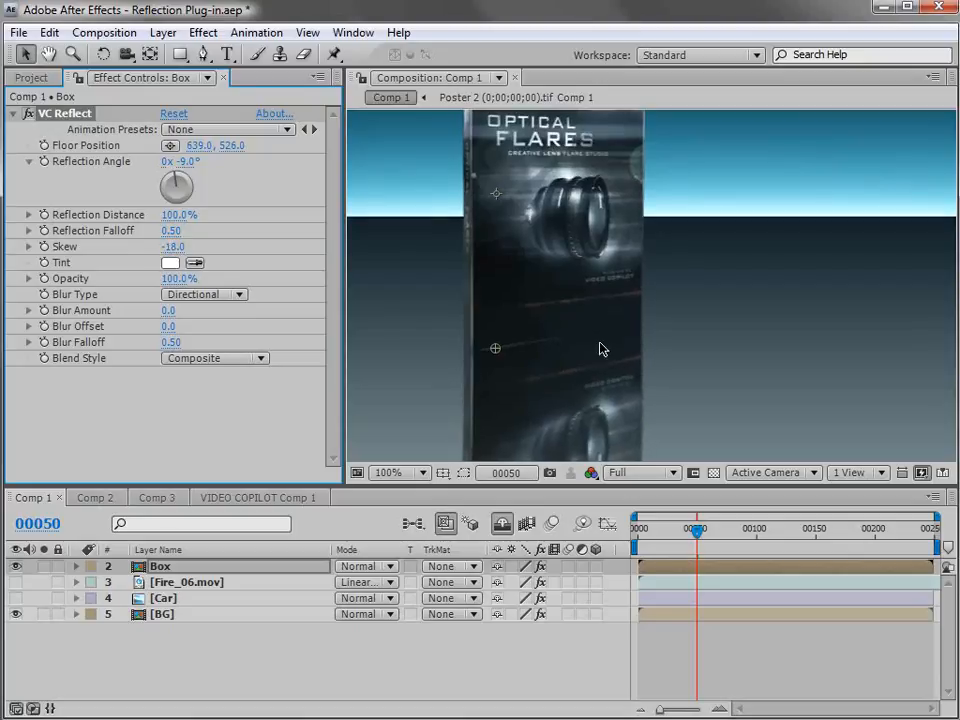
{"action": "scroll", "coordinate": [601, 345], "scroll_direction": "down", "scroll_amount": 1}
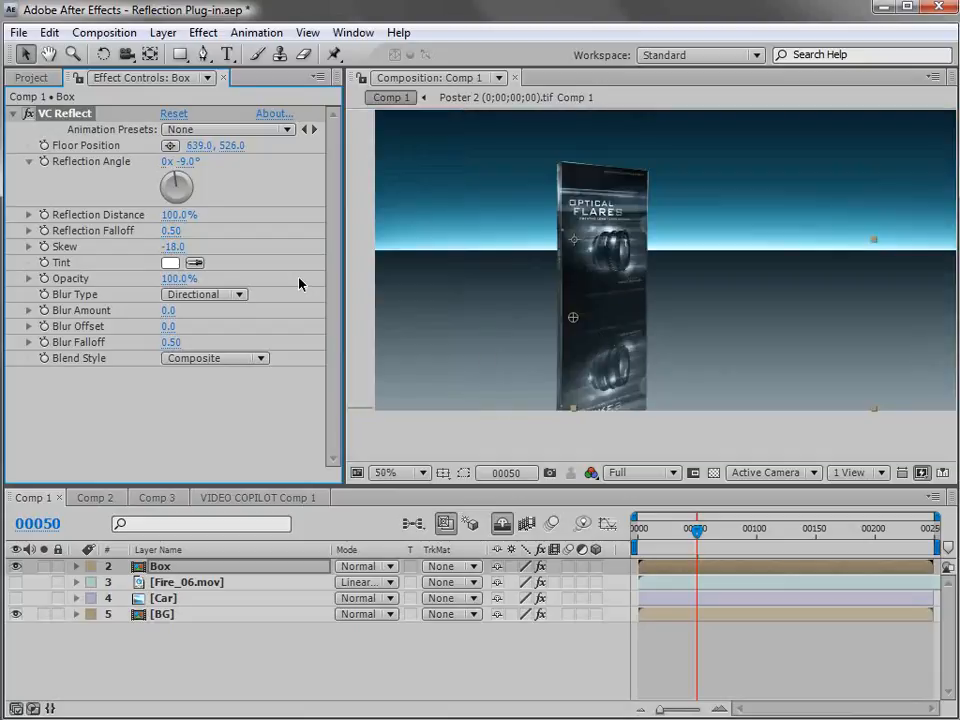
Set the Box reflection's opacity to 36% and its blur amount to 2.2.
{"action": "left_click_drag", "start_coordinate": [172, 279], "coordinate": [189, 298]}
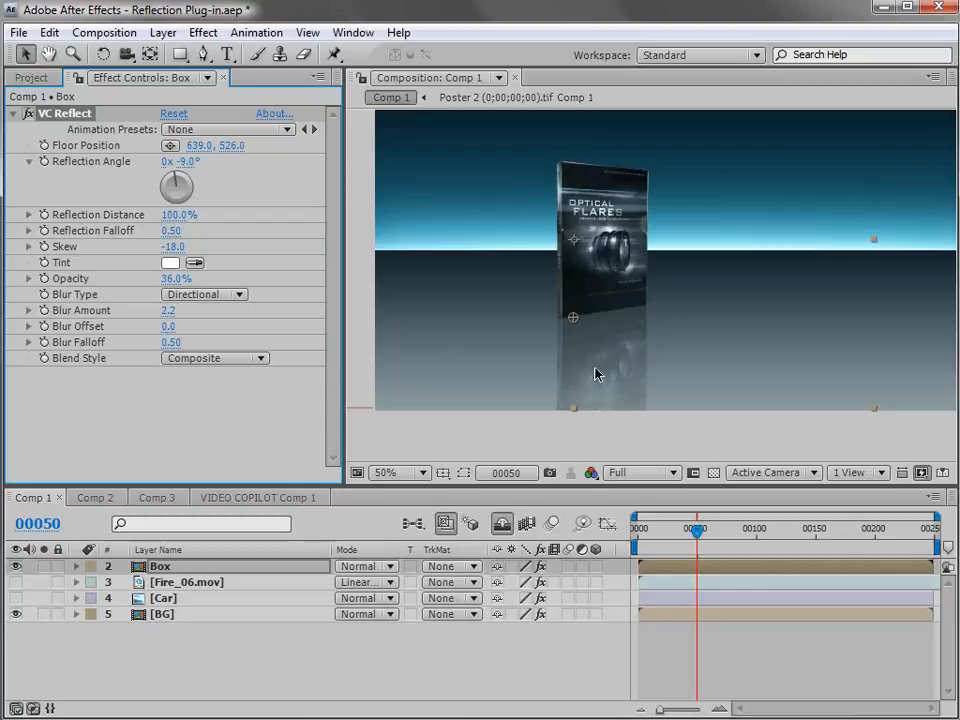
{"action": "scroll", "coordinate": [610, 321], "scroll_direction": "up", "scroll_amount": 1}
{"action": "scroll", "coordinate": [523, 380], "scroll_direction": "down", "scroll_amount": 1}
Set the Box reflection's blend style to Behind Original.
{"action": "scroll", "coordinate": [566, 352], "scroll_direction": "up", "scroll_amount": 1}
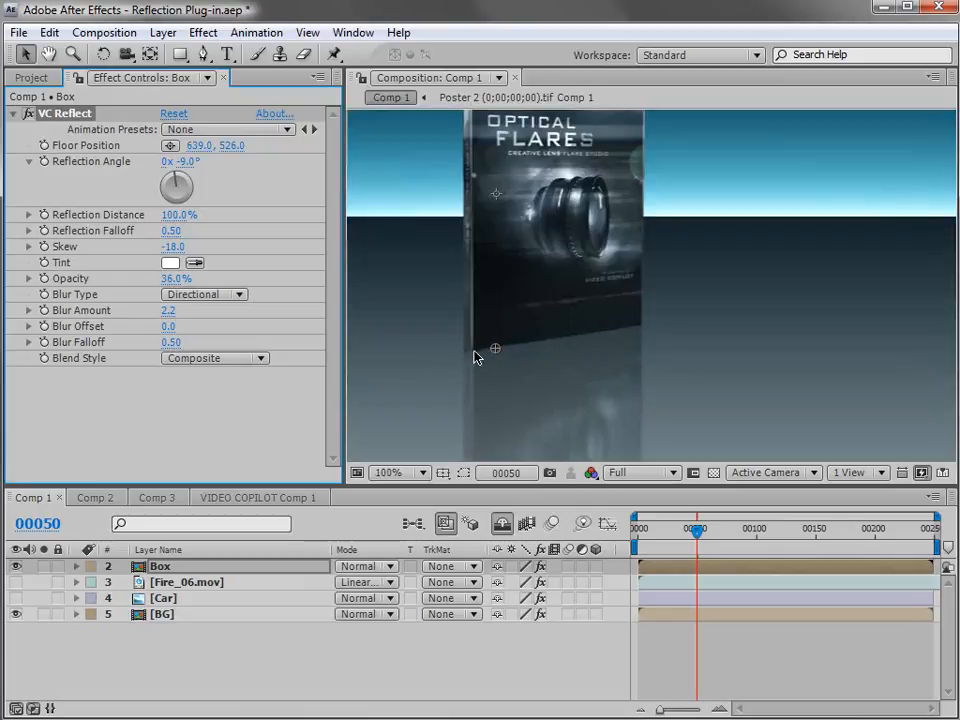
{"action": "left_click", "coordinate": [210, 358]}
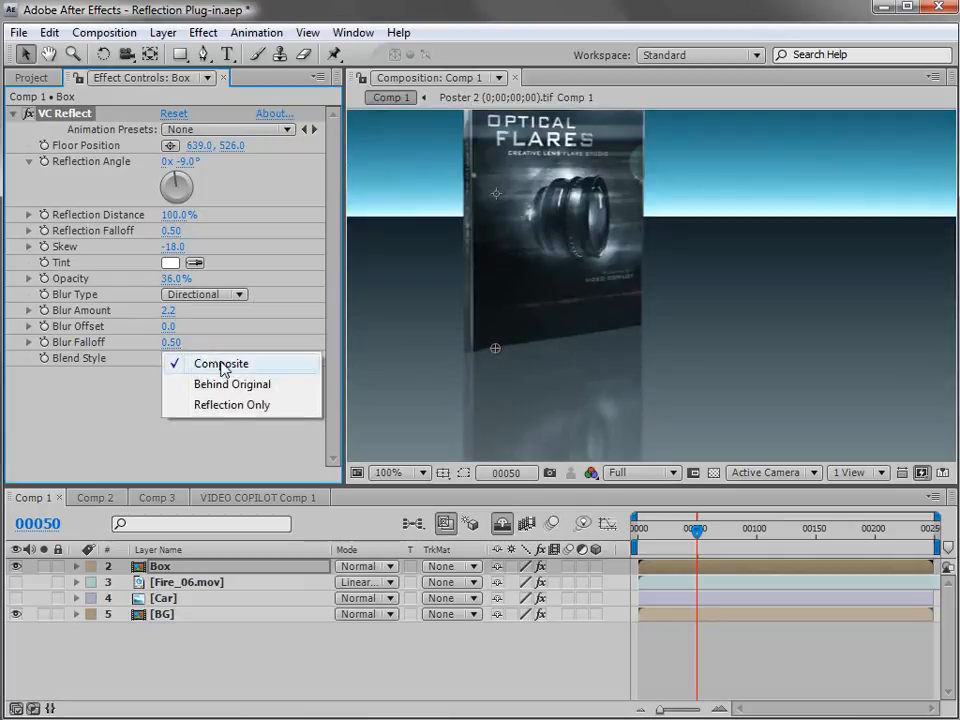
{"action": "left_click", "coordinate": [267, 390]}
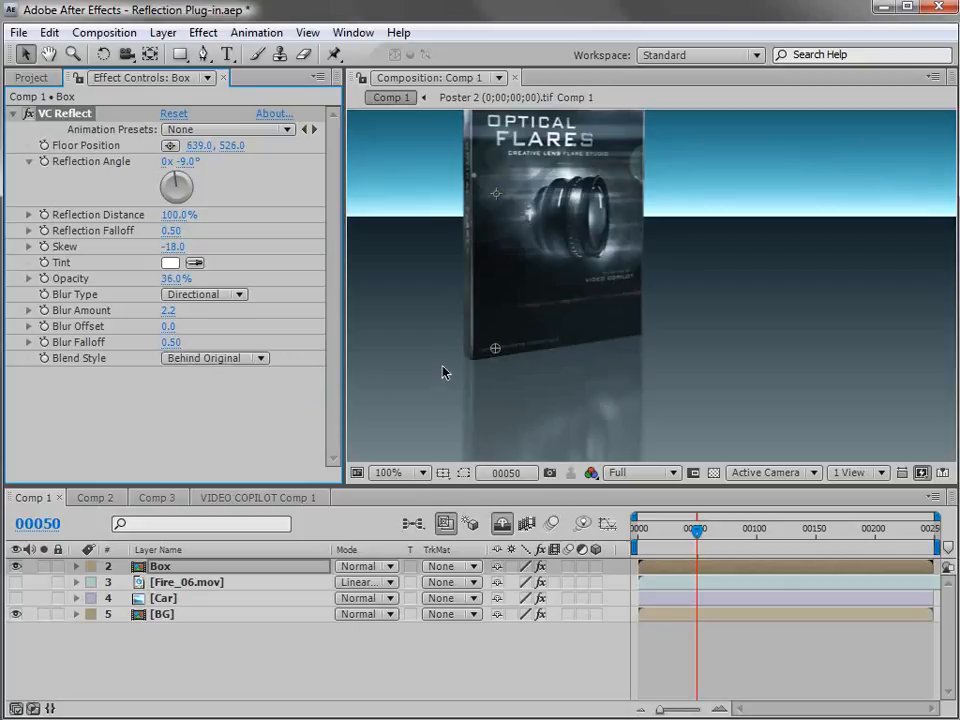
Lower the Box reflection's distance to shorten the reflection below the product box.
{"action": "scroll", "coordinate": [555, 307], "scroll_direction": "down", "scroll_amount": 2}
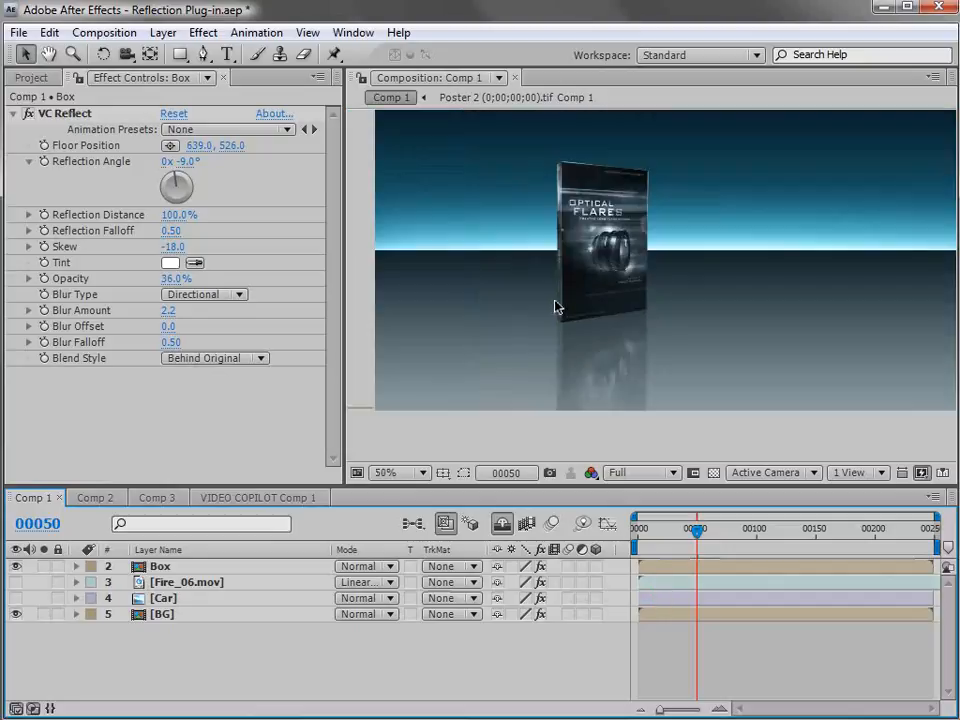
{"action": "left_click", "coordinate": [612, 215]}
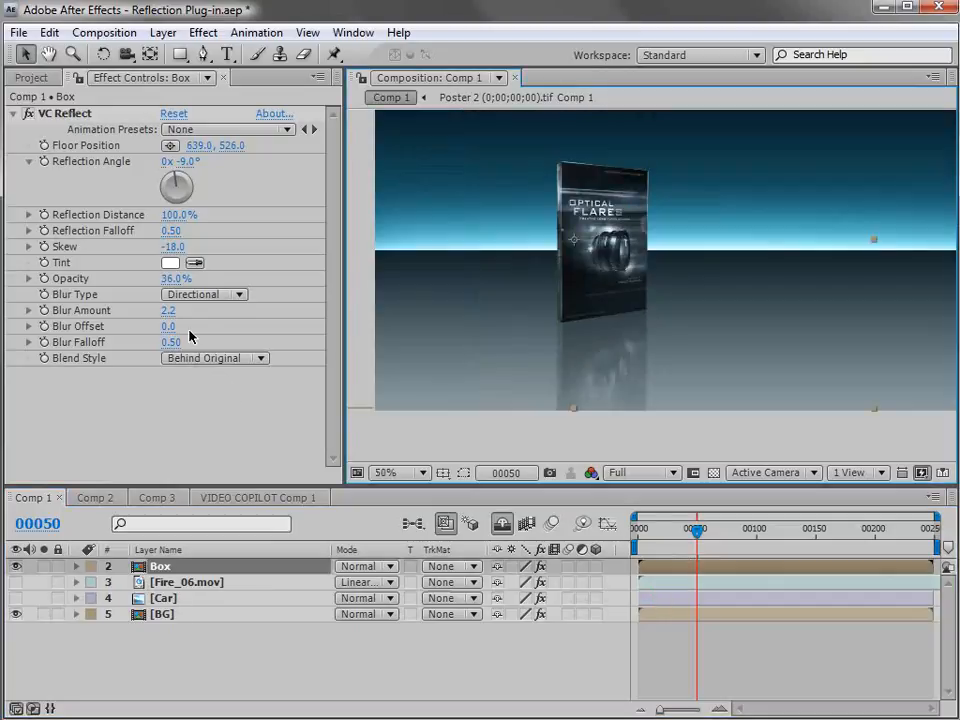
{"action": "left_click_drag", "start_coordinate": [180, 215], "coordinate": [122, 230]}
{"action": "left_click", "coordinate": [776, 664]}
Orbit the camera around the VC REFLECT title in Comp 2 to examine its reflection on the pink particle floor.
{"action": "key", "text": "space"}
{"action": "left_click_drag", "start_coordinate": [680, 249], "coordinate": [611, 287]}
{"action": "left_click", "coordinate": [651, 568]}
{"action": "left_click_drag", "start_coordinate": [536, 308], "coordinate": [504, 296]}
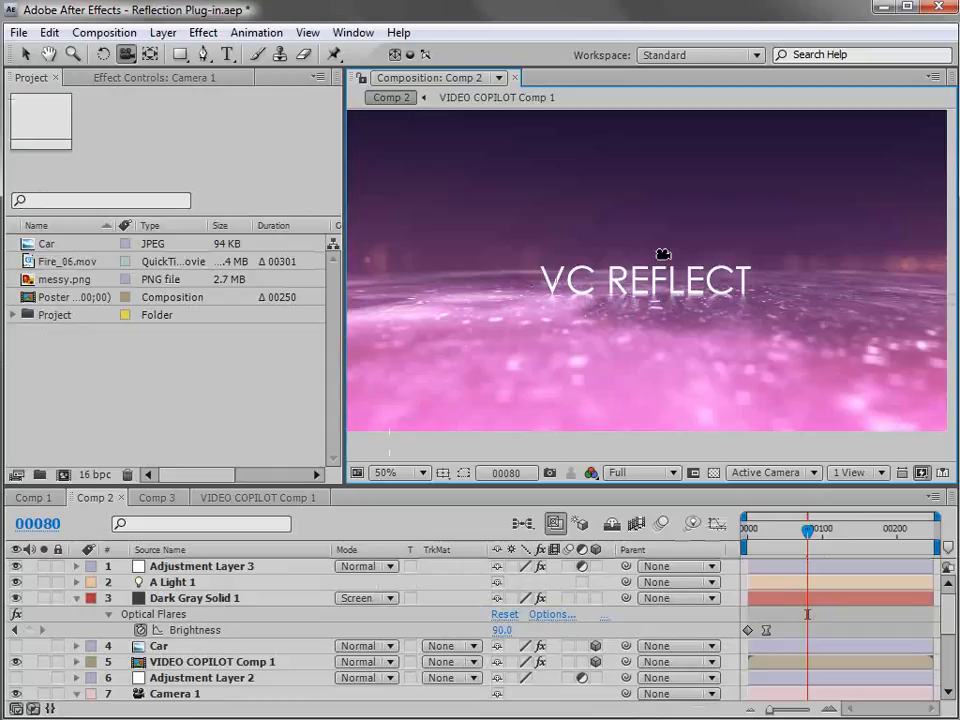
{"action": "left_click_drag", "start_coordinate": [733, 280], "coordinate": [827, 302]}
{"action": "left_click_drag", "start_coordinate": [810, 356], "coordinate": [710, 313]}
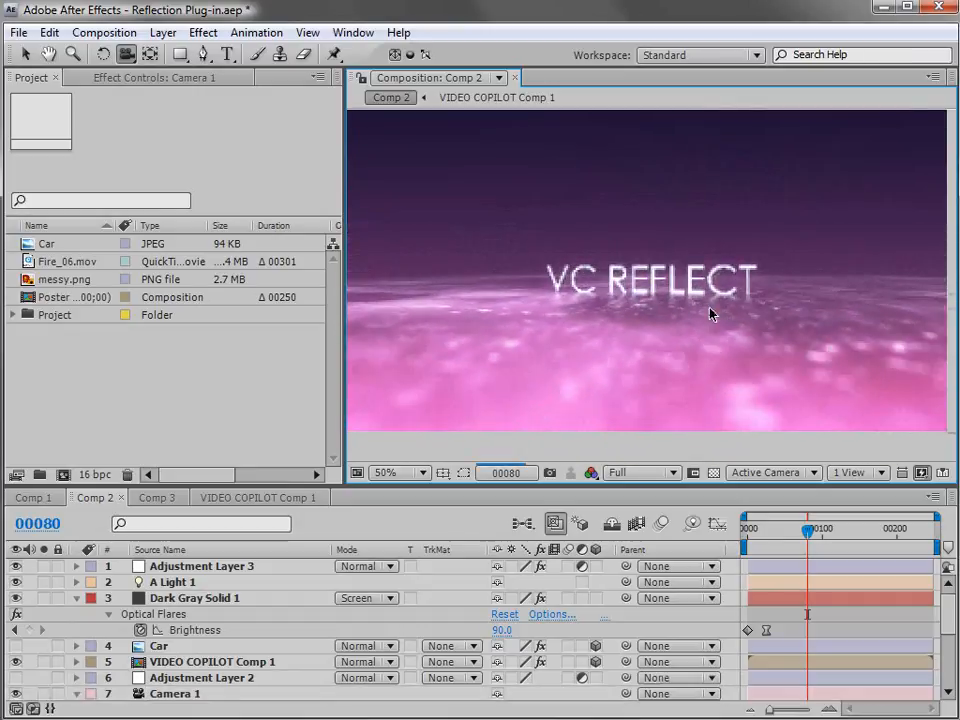
{"action": "left_click_drag", "start_coordinate": [573, 294], "coordinate": [652, 317]}
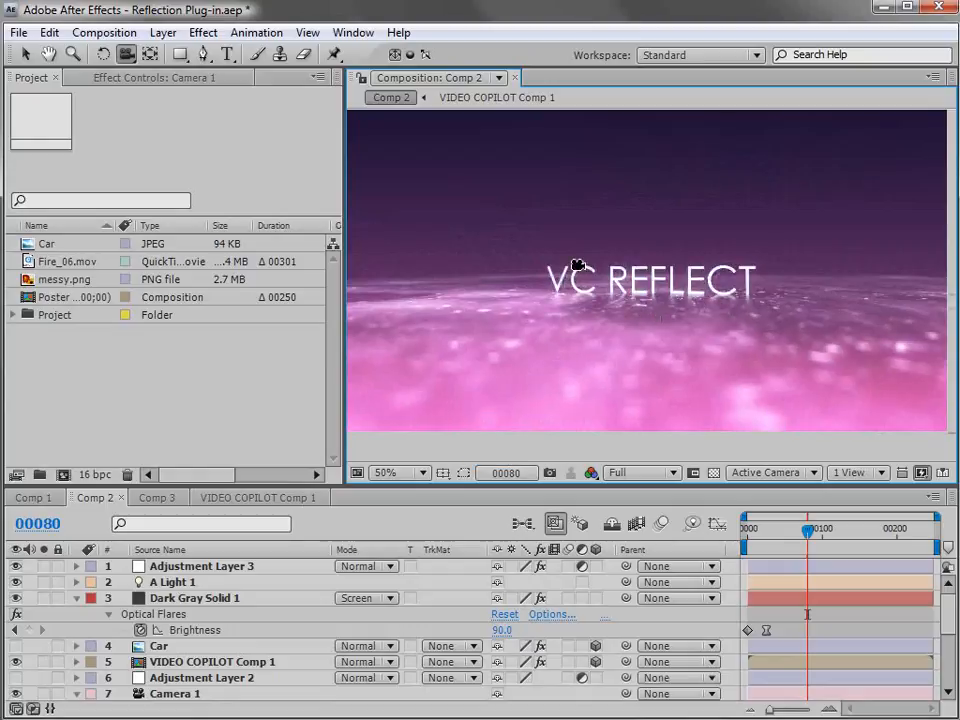
{"action": "key", "text": "v"}
Create a new 1280 x 720 composition and place messy.png in it.
{"action": "left_click", "coordinate": [110, 32]}
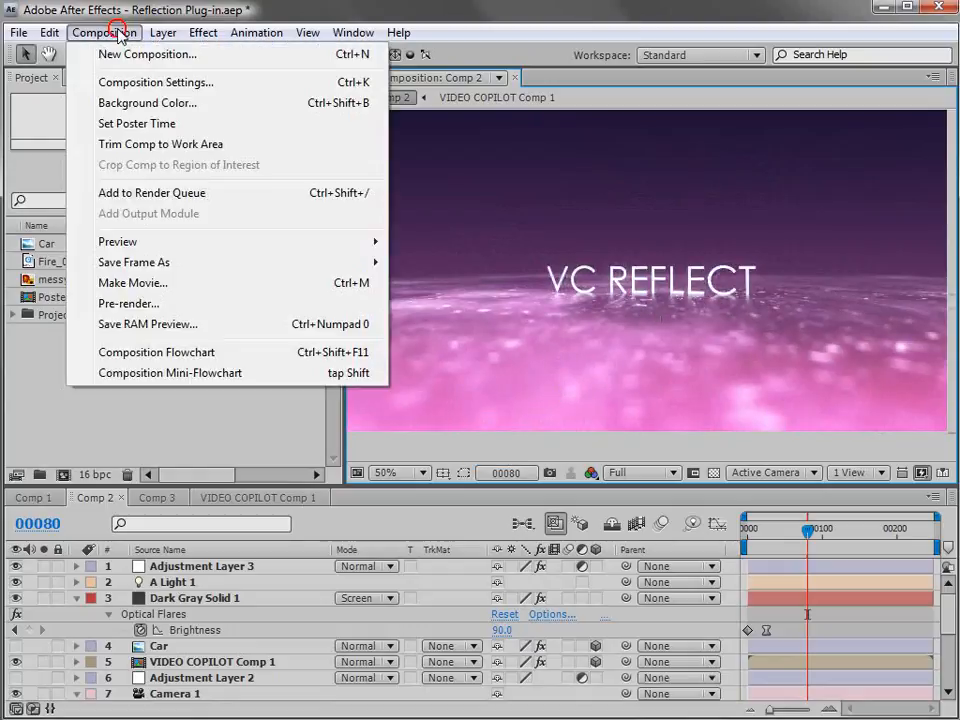
{"action": "left_click", "coordinate": [118, 59]}
{"action": "key", "text": "Return"}
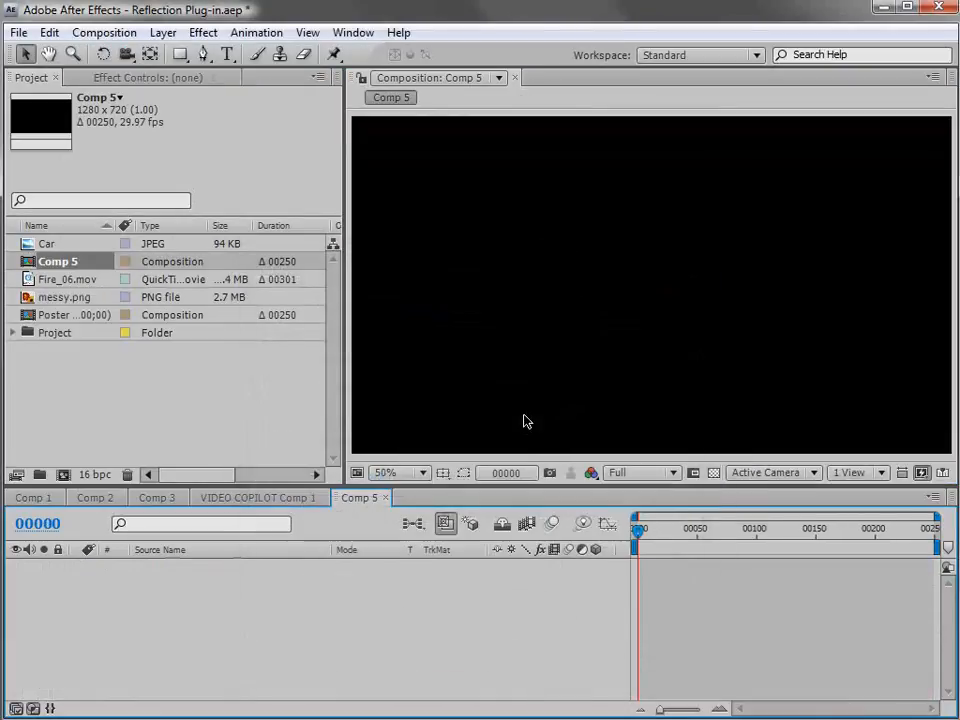
{"action": "key", "text": "comma"}
{"action": "left_click", "coordinate": [28, 298]}
{"action": "left_click_drag", "start_coordinate": [28, 298], "coordinate": [634, 302]}
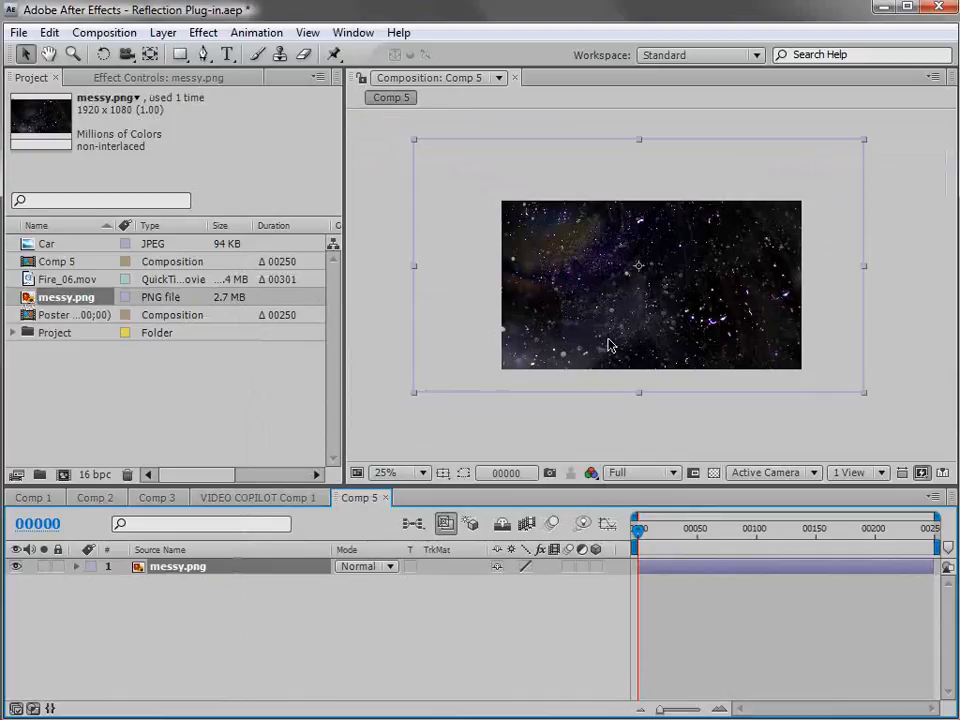
Make the messy.png layer 3D, rotate it flat and position it as a floor below the frame's centre.
{"action": "key", "text": "F4"}
{"action": "key", "text": "F4"}
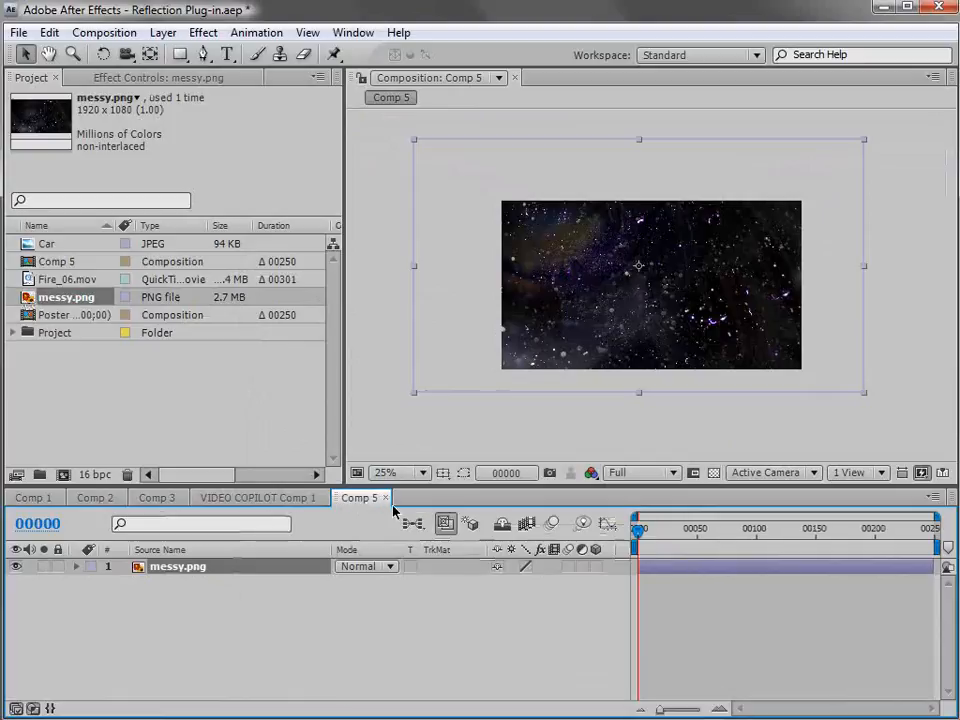
{"action": "left_click", "coordinate": [595, 567]}
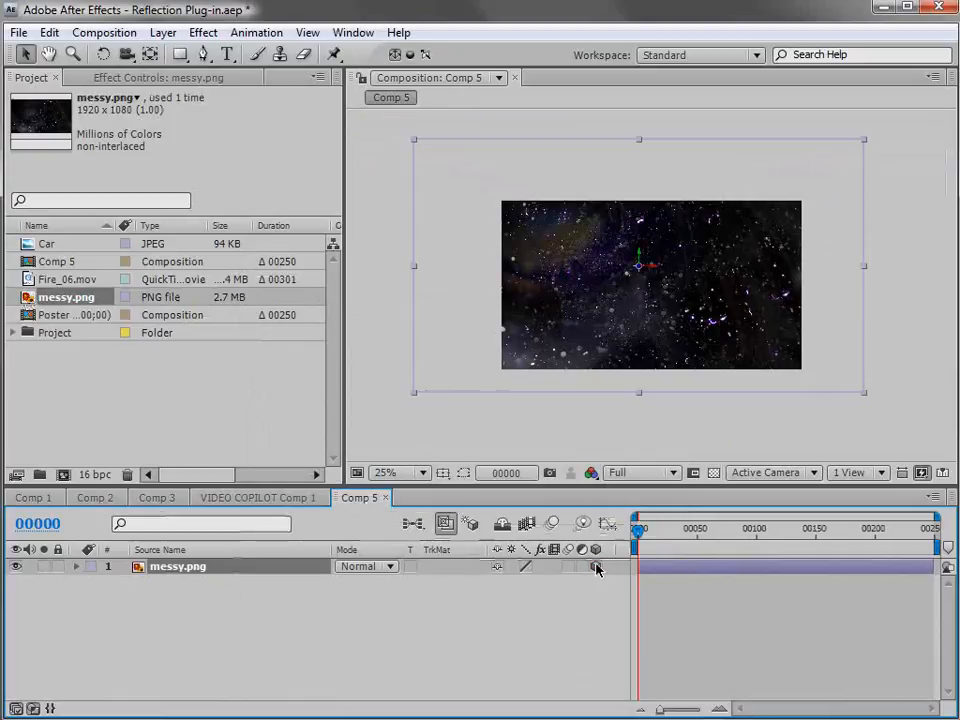
{"action": "left_click_drag", "start_coordinate": [652, 291], "coordinate": [677, 279]}
{"action": "scroll", "coordinate": [682, 327], "scroll_direction": "up", "scroll_amount": 1}
{"action": "key", "text": "w"}
{"action": "key", "text": "v"}
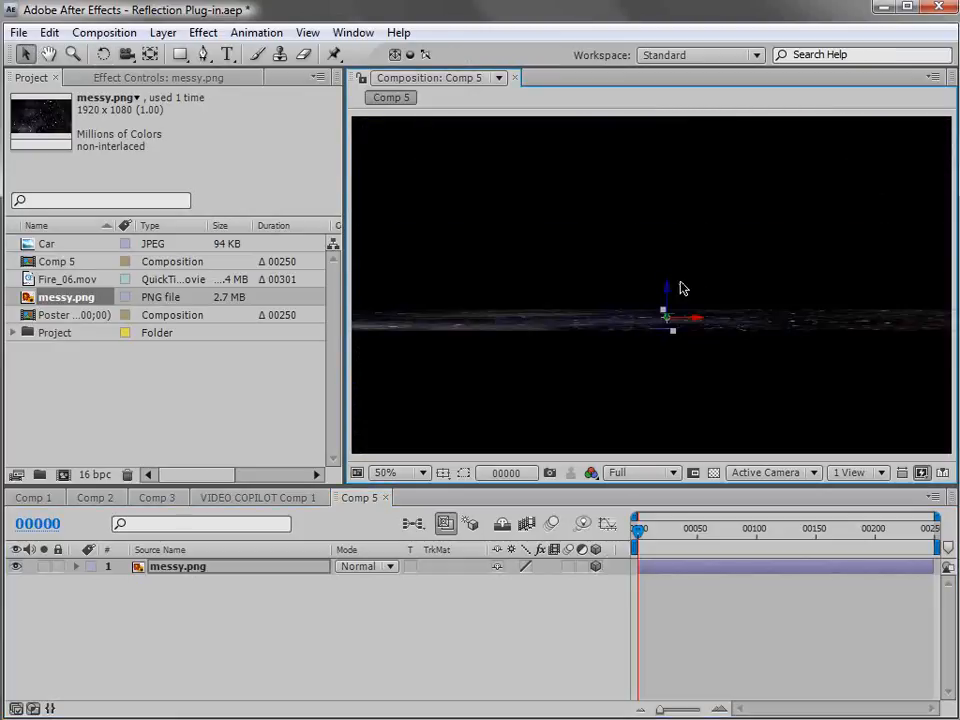
Add a camera with the 24mm preset and orbit it to look down across the messy.png floor.
{"action": "left_click", "coordinate": [163, 32]}
{"action": "mouse_move", "coordinate": [190, 54]}
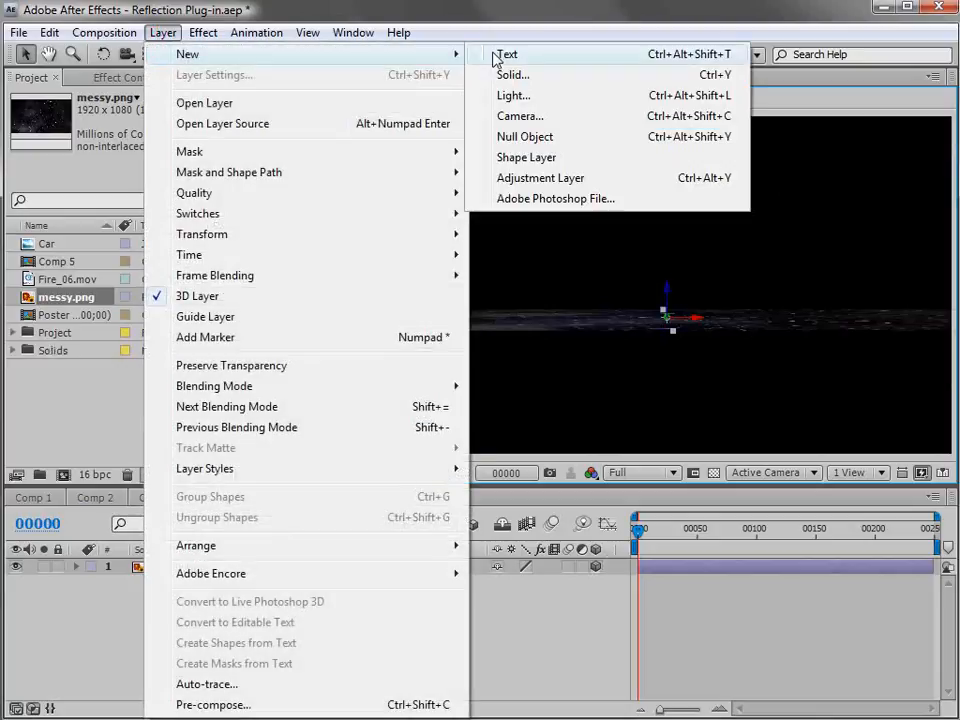
{"action": "left_click", "coordinate": [579, 118]}
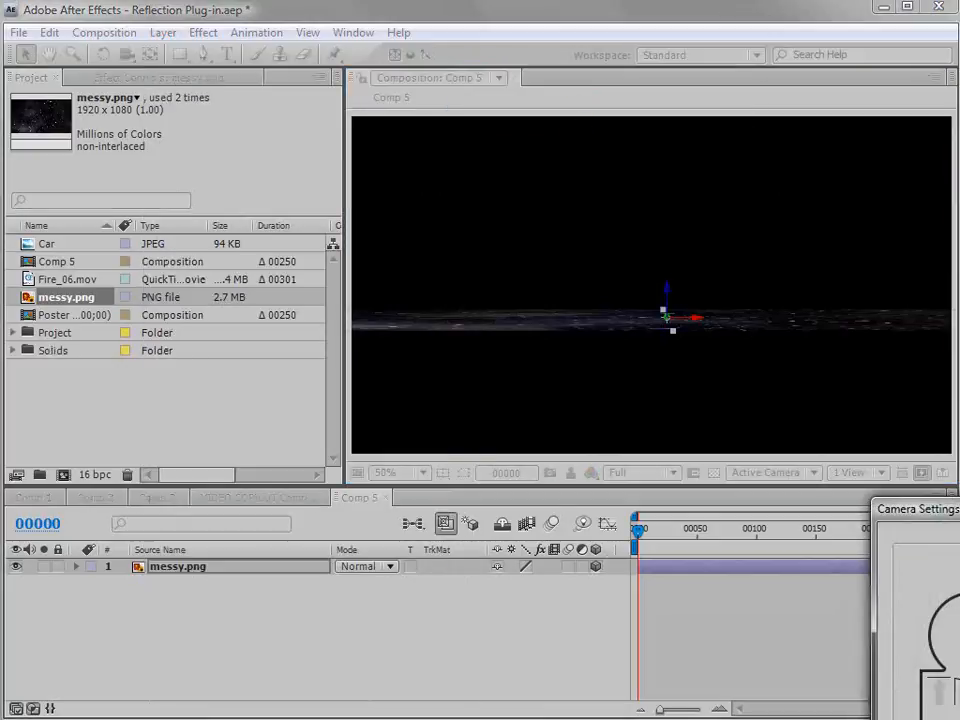
{"action": "left_click_drag", "start_coordinate": [548, 328], "coordinate": [381, 275]}
{"action": "left_click", "coordinate": [493, 350]}
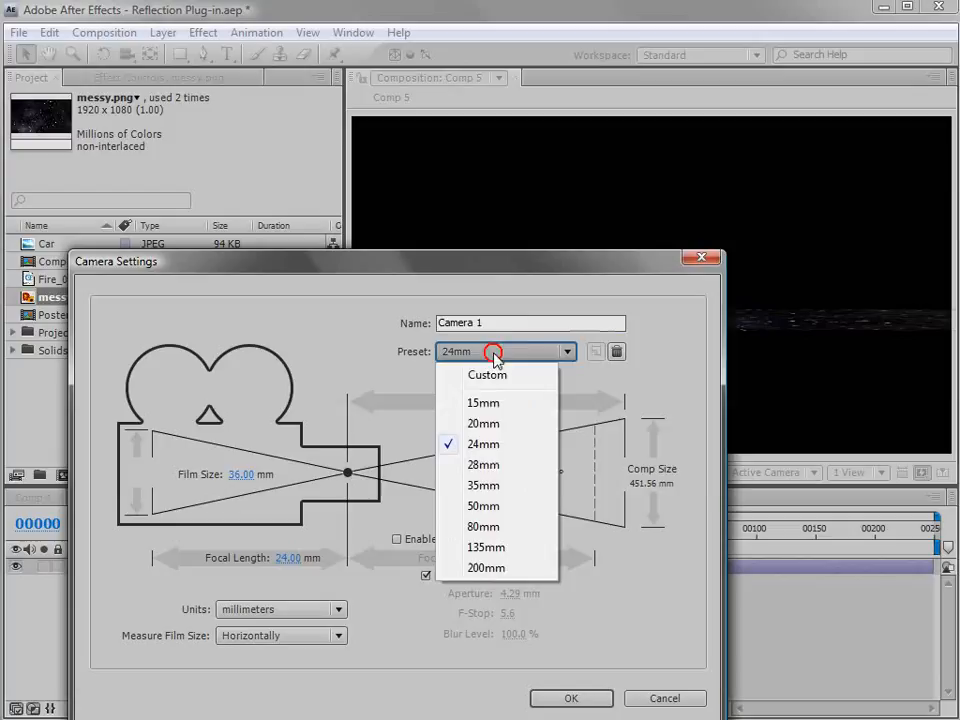
{"action": "left_click", "coordinate": [491, 446]}
{"action": "left_click", "coordinate": [566, 697]}
{"action": "key", "text": "comma"}
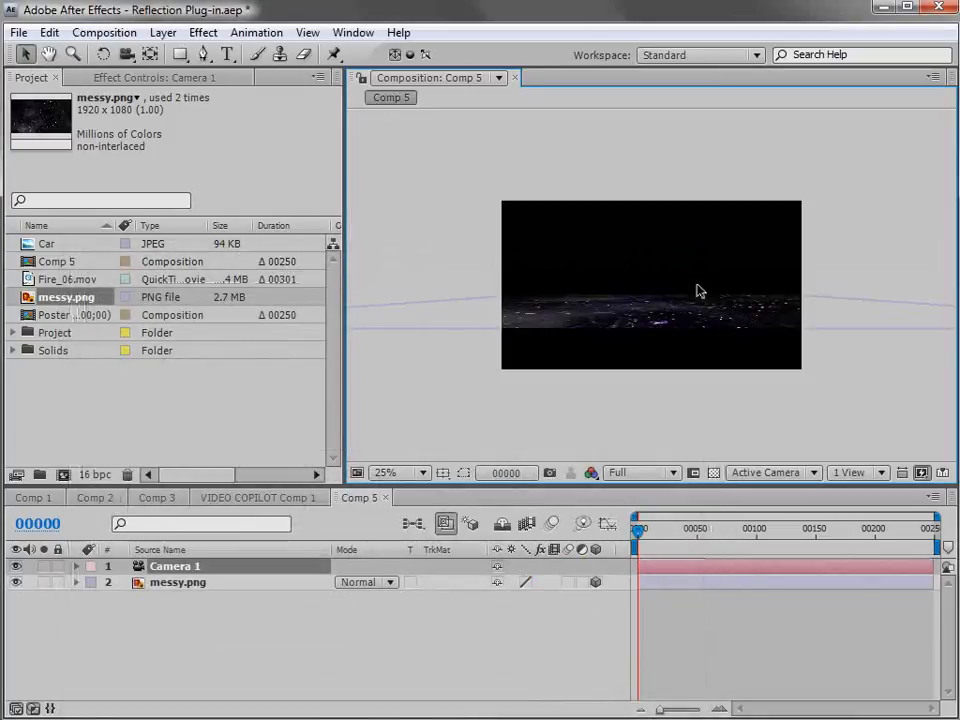
{"action": "left_click", "coordinate": [127, 54]}
{"action": "left_click_drag", "start_coordinate": [634, 298], "coordinate": [677, 356]}
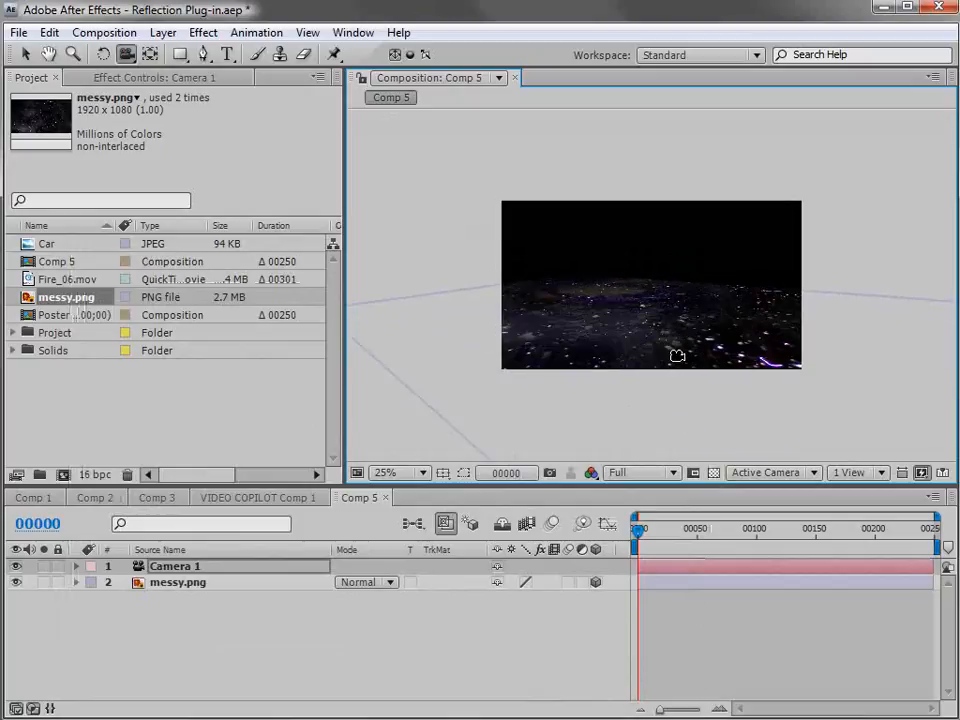
Add the text VIDEO COPILOT, scale it up and place it across the middle of the frame over the floor.
{"action": "left_click", "coordinate": [228, 55]}
{"action": "left_click", "coordinate": [463, 291]}
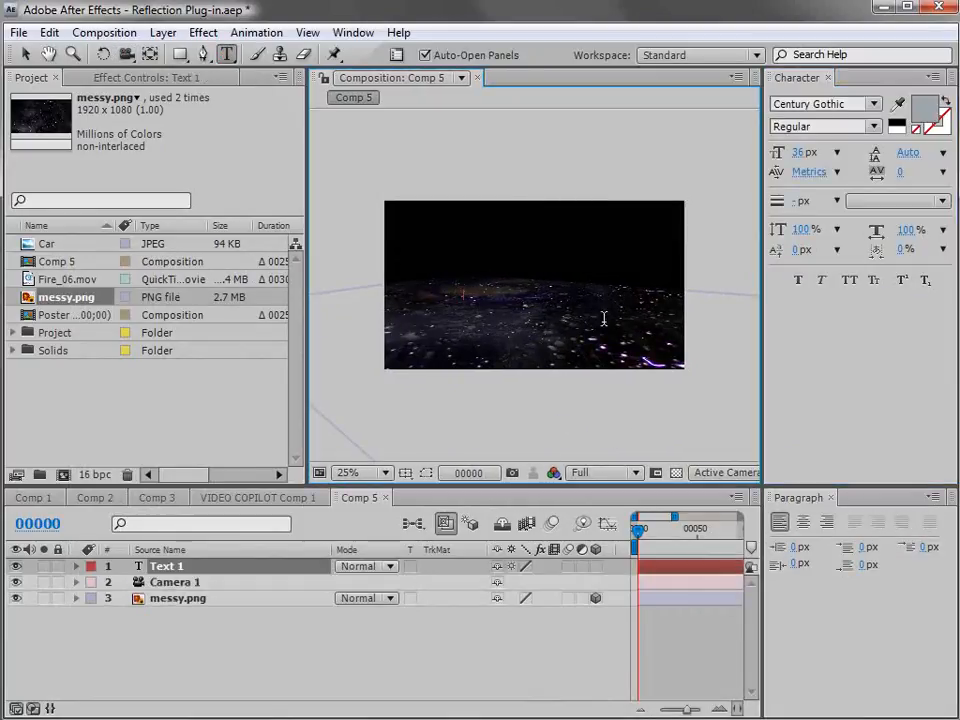
{"action": "type", "text": "T"}
{"action": "left_click", "coordinate": [24, 54]}
{"action": "left_click_drag", "start_coordinate": [529, 289], "coordinate": [649, 276]}
{"action": "scroll", "coordinate": [542, 336], "scroll_direction": "up", "scroll_amount": 2}
{"action": "scroll", "coordinate": [542, 340], "scroll_direction": "down", "scroll_amount": 2}
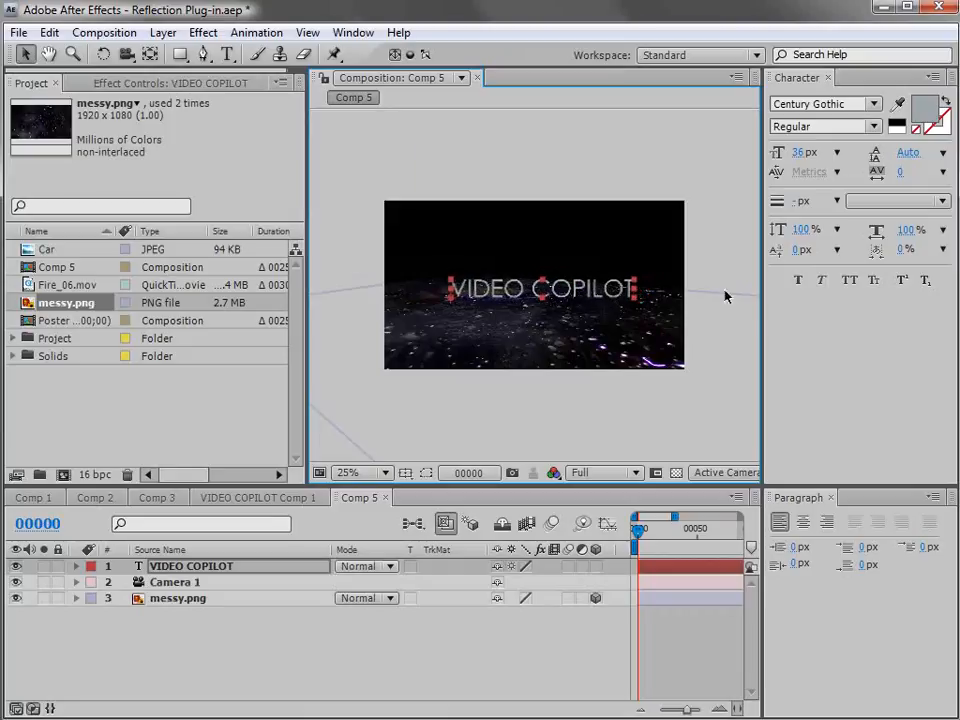
Apply VC Reflect to the VIDEO COPILOT text with floor position 640, 412, opacity 52% and blur amount 5.8.
{"action": "left_click", "coordinate": [203, 32]}
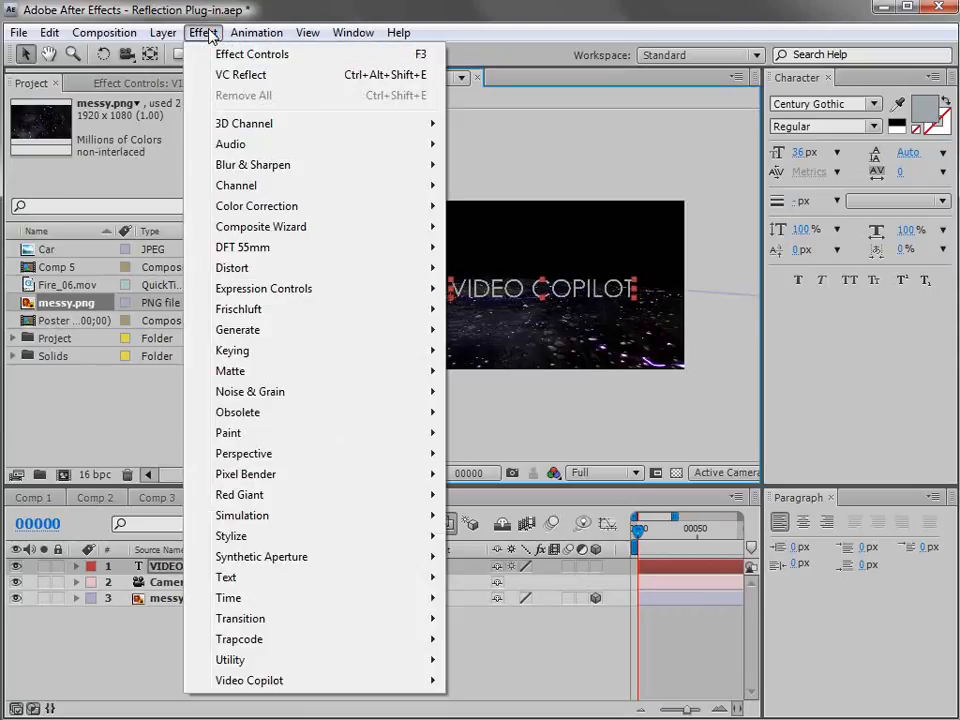
{"action": "left_click", "coordinate": [245, 75]}
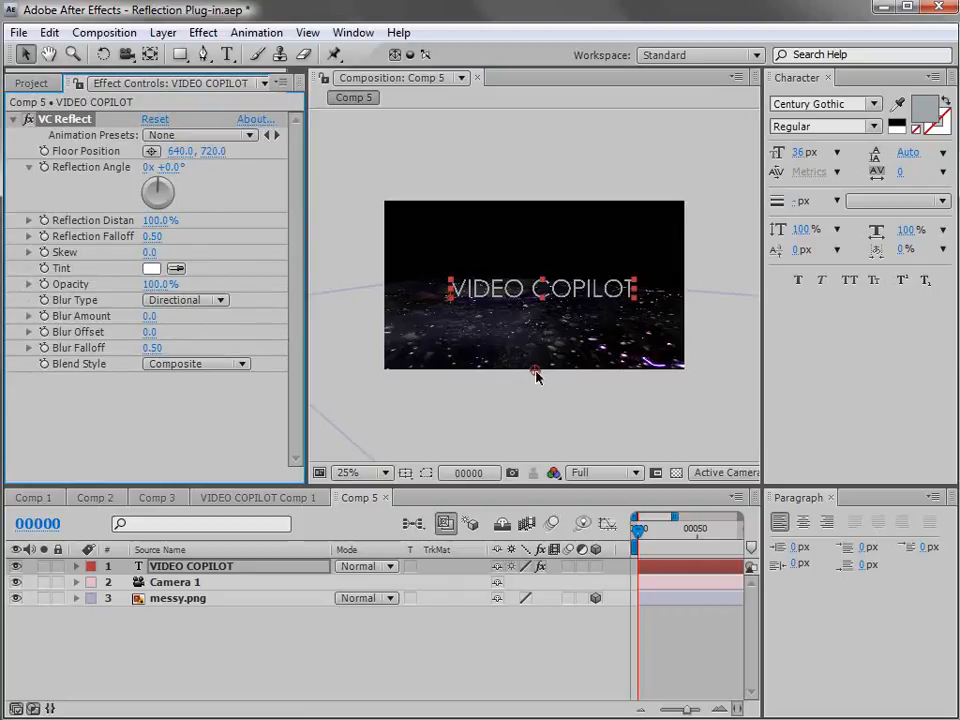
{"action": "key", "text": "period"}
{"action": "key", "text": "period"}
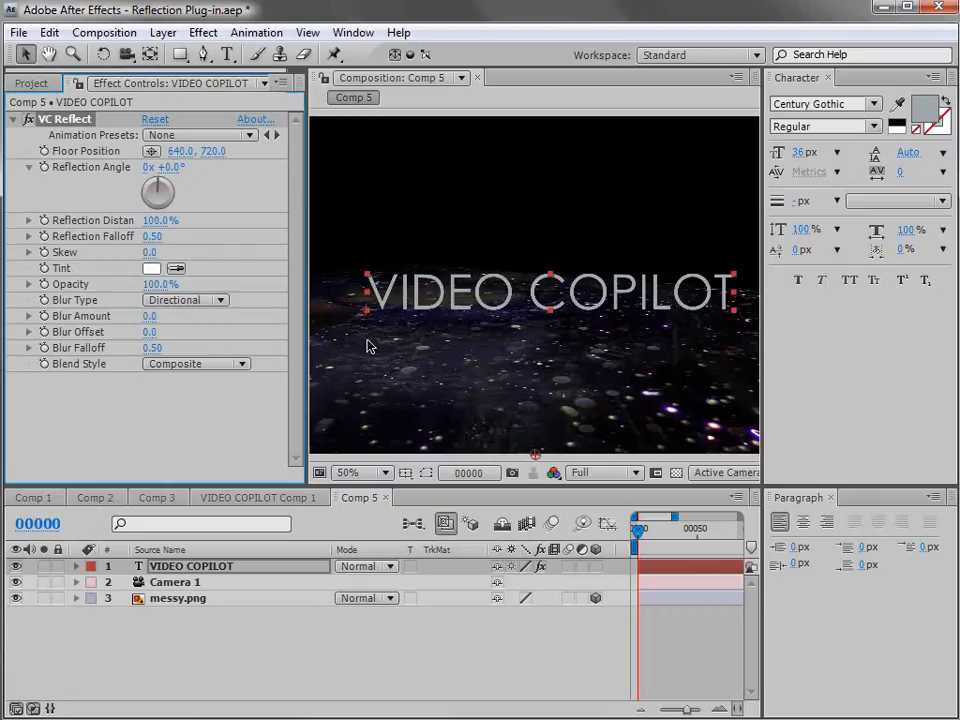
{"action": "left_click_drag", "start_coordinate": [536, 456], "coordinate": [535, 310]}
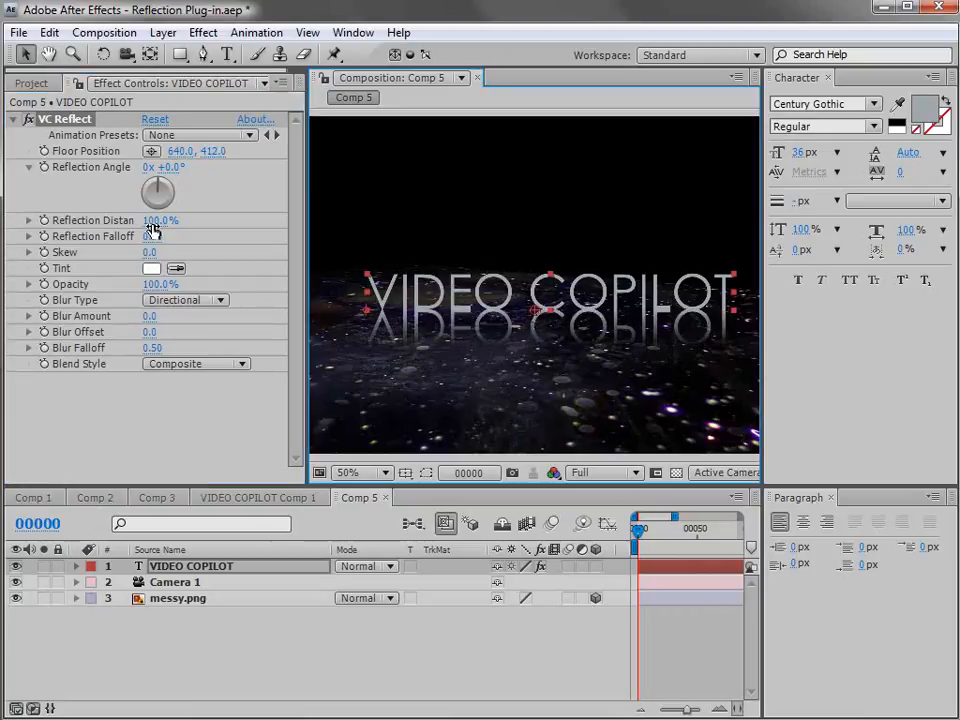
{"action": "mouse_move", "coordinate": [156, 288]}
{"action": "left_mouse_down"}
{"action": "mouse_move", "coordinate": [102, 288]}
{"action": "mouse_move", "coordinate": [163, 310]}
{"action": "left_mouse_up"}
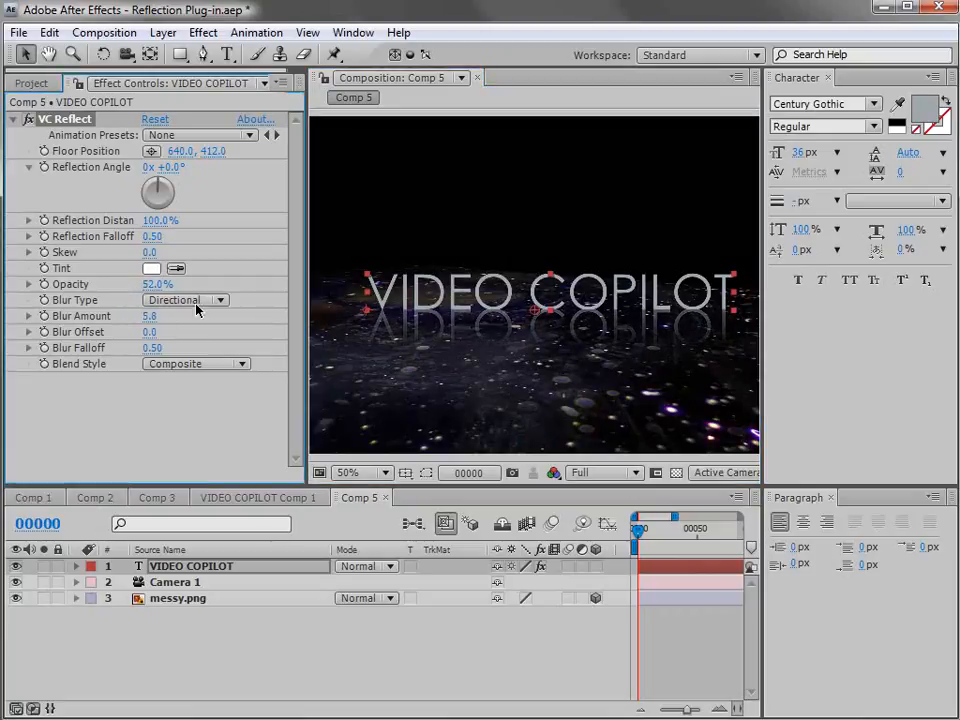
Move the VIDEO COPILOT text off its reflection's floor position as a test, and remove VC Reflect from the layer.
{"action": "left_click", "coordinate": [675, 636]}
{"action": "left_click", "coordinate": [196, 567]}
{"action": "left_click_drag", "start_coordinate": [590, 280], "coordinate": [624, 275]}
{"action": "scroll", "coordinate": [459, 291], "scroll_direction": "down", "scroll_amount": 1}
{"action": "scroll", "coordinate": [459, 291], "scroll_direction": "up", "scroll_amount": 1}
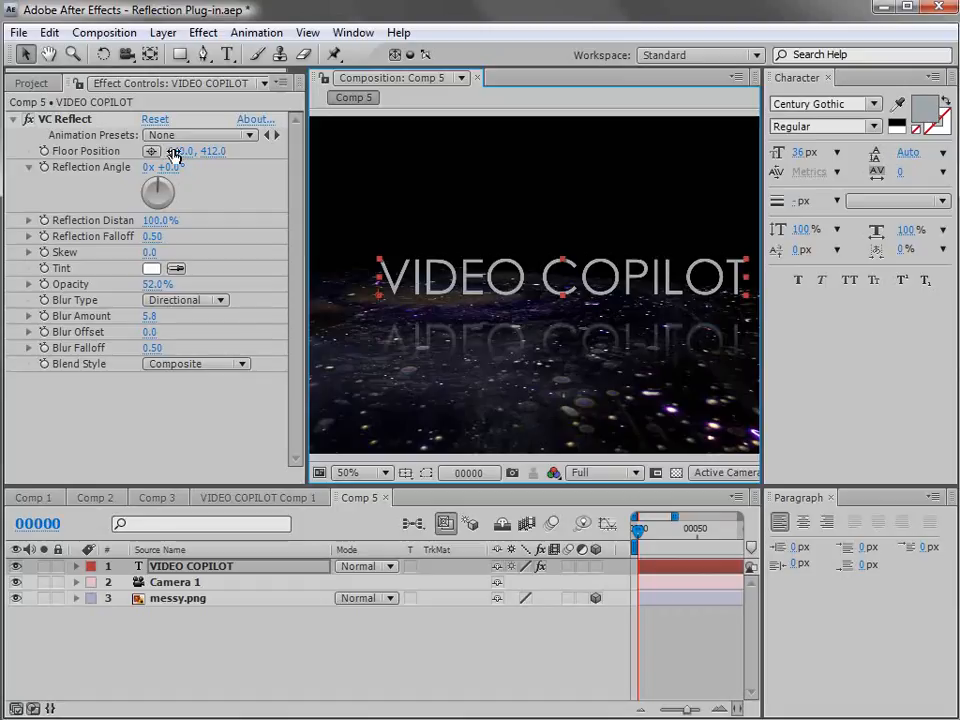
{"action": "left_click", "coordinate": [66, 119]}
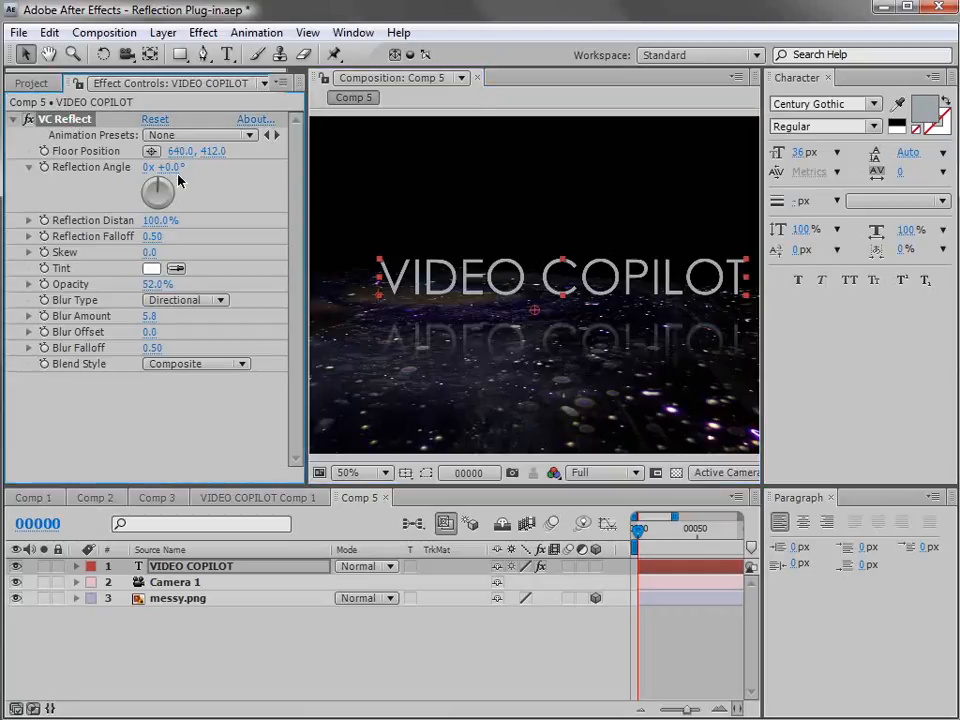
{"action": "key", "text": "Delete"}
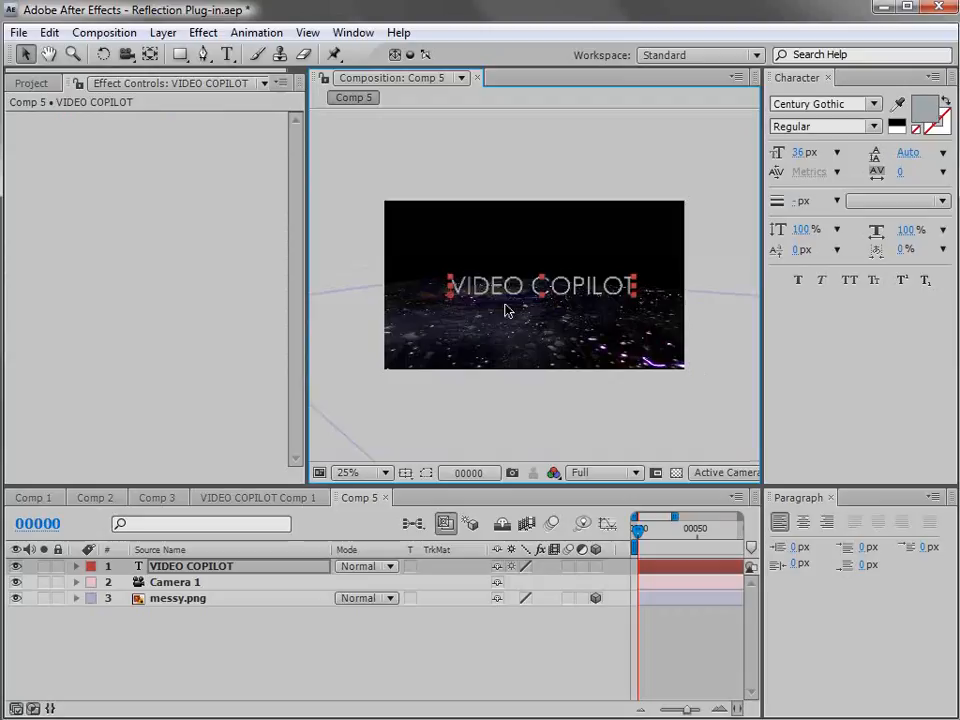
Pre-compose the VIDEO COPILOT text layer.
{"action": "left_click", "coordinate": [162, 32]}
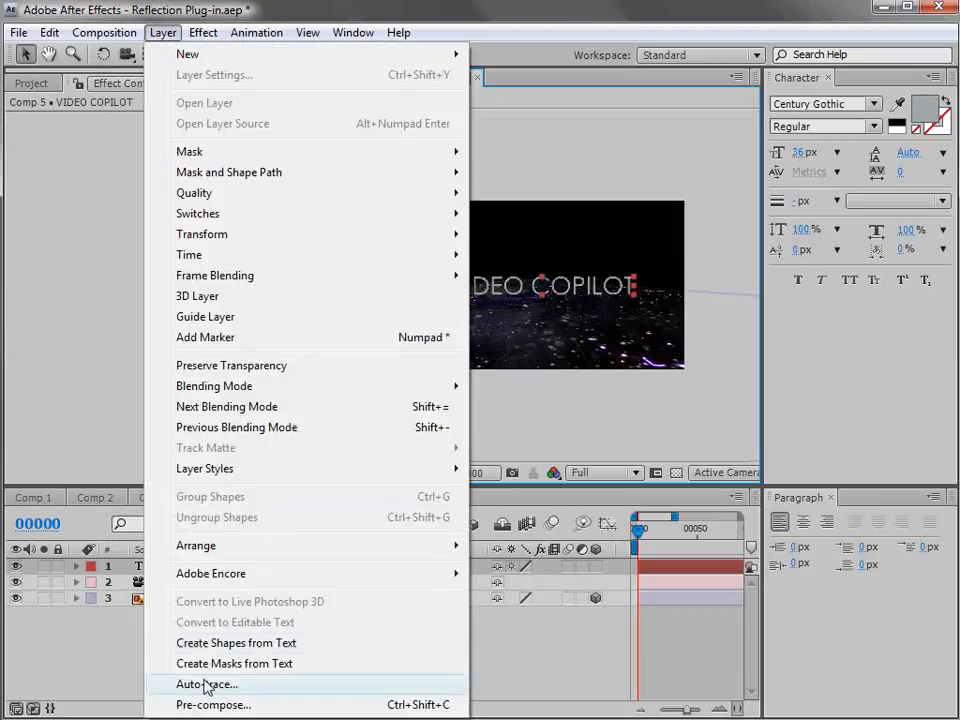
{"action": "left_click", "coordinate": [256, 706]}
{"action": "left_click", "coordinate": [281, 405]}
{"action": "left_click", "coordinate": [481, 490]}
Apply VC Reflect to the pre-composed title and place its floor position at 640, 400, at the base of the letters.
{"action": "left_click", "coordinate": [203, 32]}
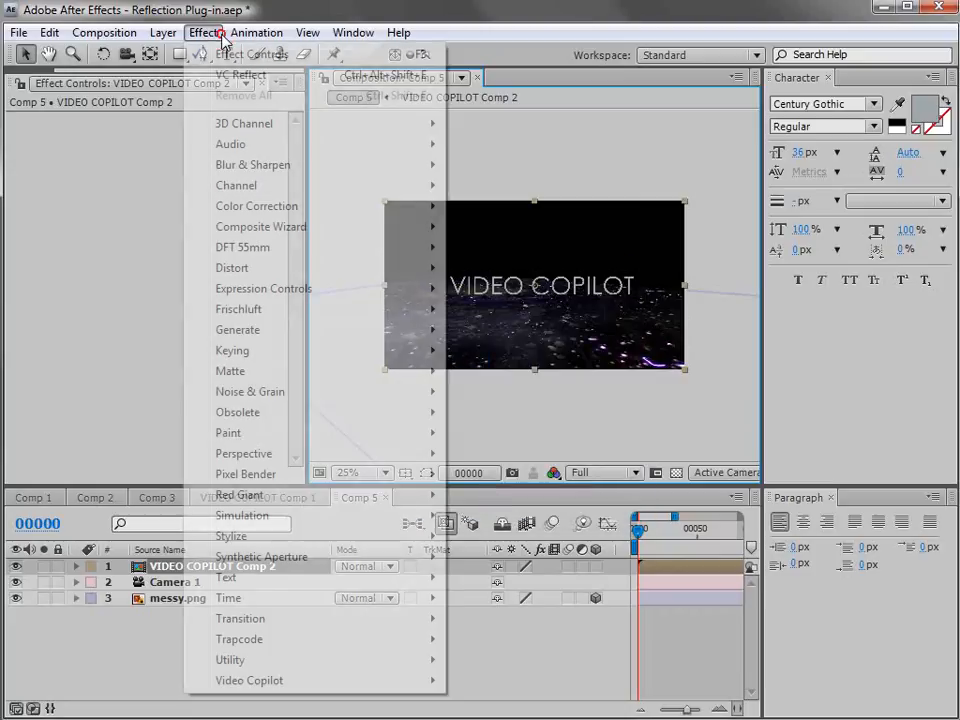
{"action": "left_click", "coordinate": [240, 74]}
{"action": "scroll", "coordinate": [518, 357], "scroll_direction": "up", "scroll_amount": 1}
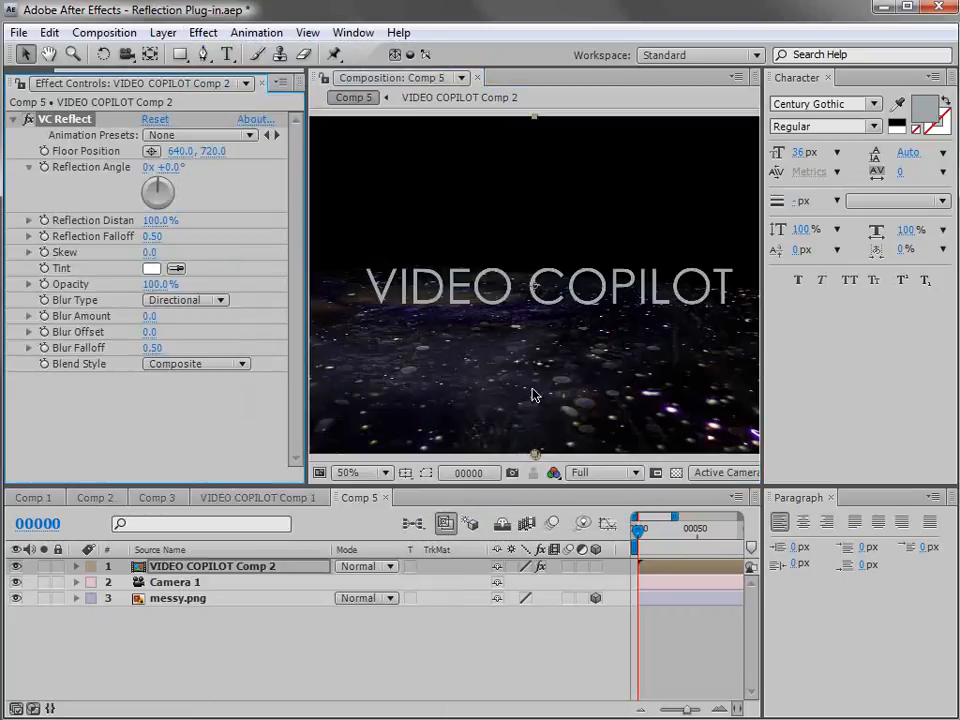
{"action": "left_click_drag", "start_coordinate": [536, 457], "coordinate": [536, 308]}
Set the title reflection's opacity to 38%, its blur type to Falloff and its blur amount to 4.8.
{"action": "left_click_drag", "start_coordinate": [152, 284], "coordinate": [105, 287]}
{"action": "left_click", "coordinate": [185, 300]}
{"action": "left_click", "coordinate": [172, 320]}
{"action": "left_click_drag", "start_coordinate": [150, 316], "coordinate": [198, 316]}
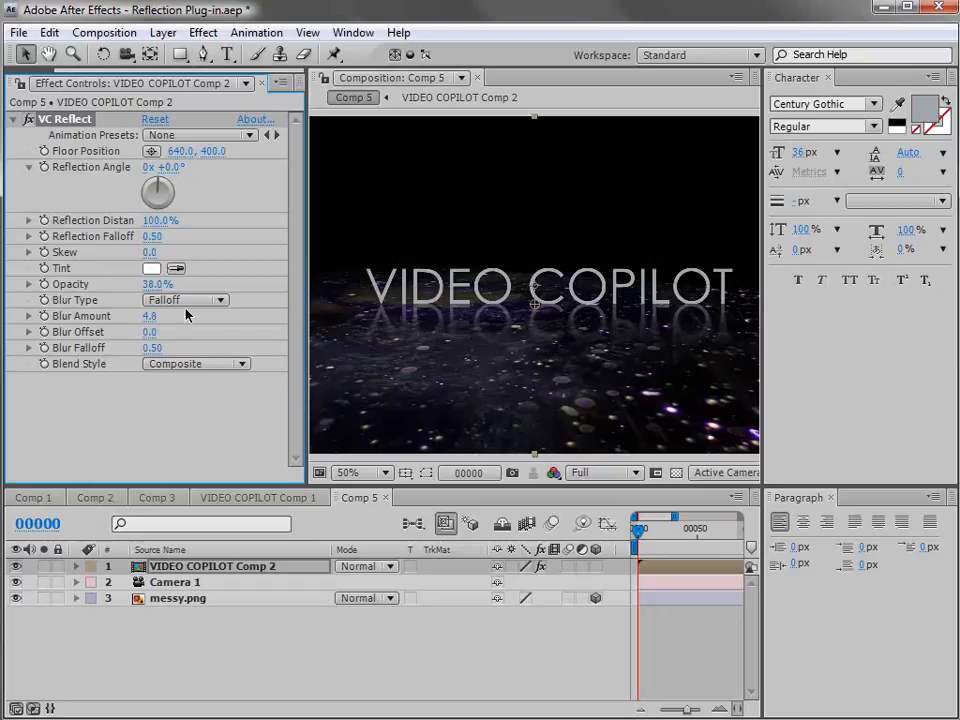
{"action": "mouse_move", "coordinate": [618, 285]}
{"action": "left_mouse_down"}
{"action": "mouse_move", "coordinate": [621, 250]}
{"action": "mouse_move", "coordinate": [576, 197]}
{"action": "mouse_move", "coordinate": [583, 289]}
{"action": "mouse_move", "coordinate": [601, 292]}
{"action": "left_mouse_up"}
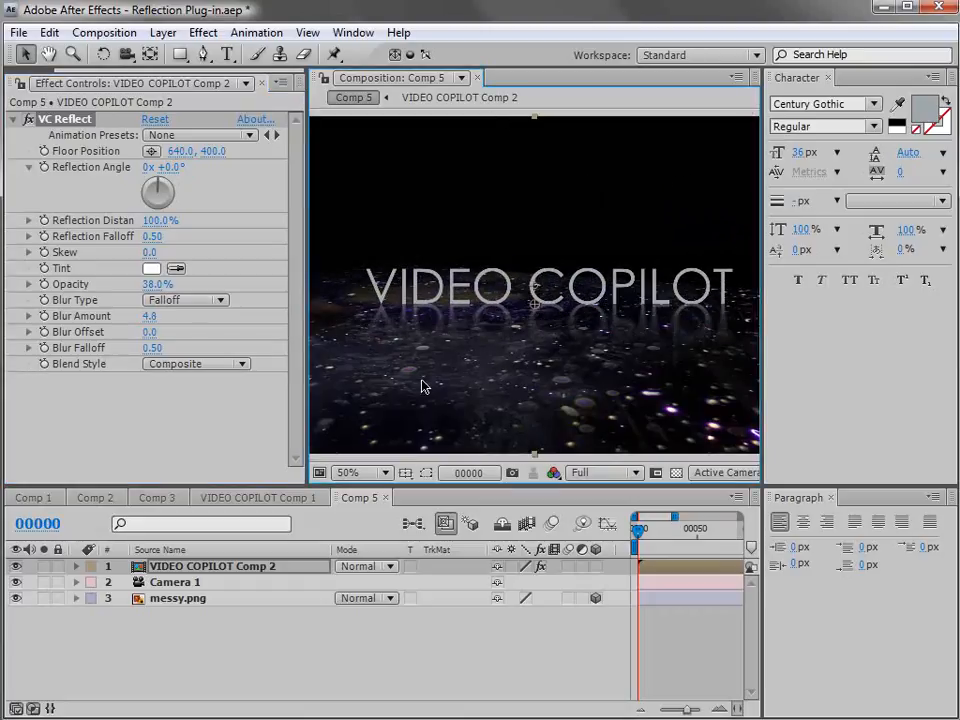
Hide the messy.png floor layer and create a 1280 x 720 solid in colour 735555.
{"action": "left_click", "coordinate": [16, 598]}
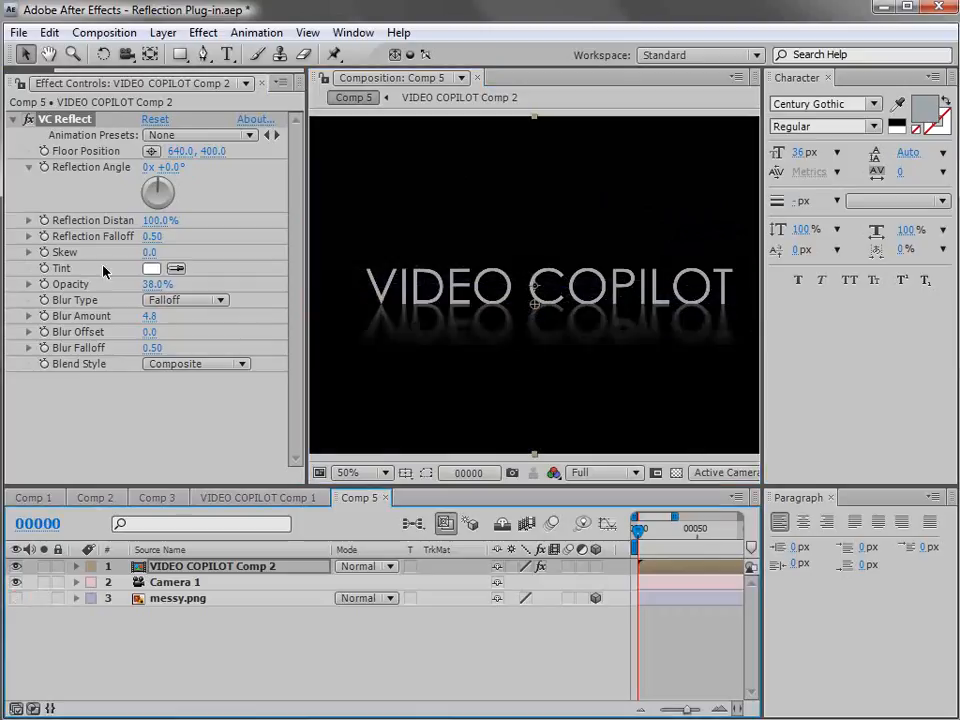
{"action": "left_click", "coordinate": [163, 32]}
{"action": "mouse_move", "coordinate": [172, 58]}
{"action": "left_click", "coordinate": [517, 75]}
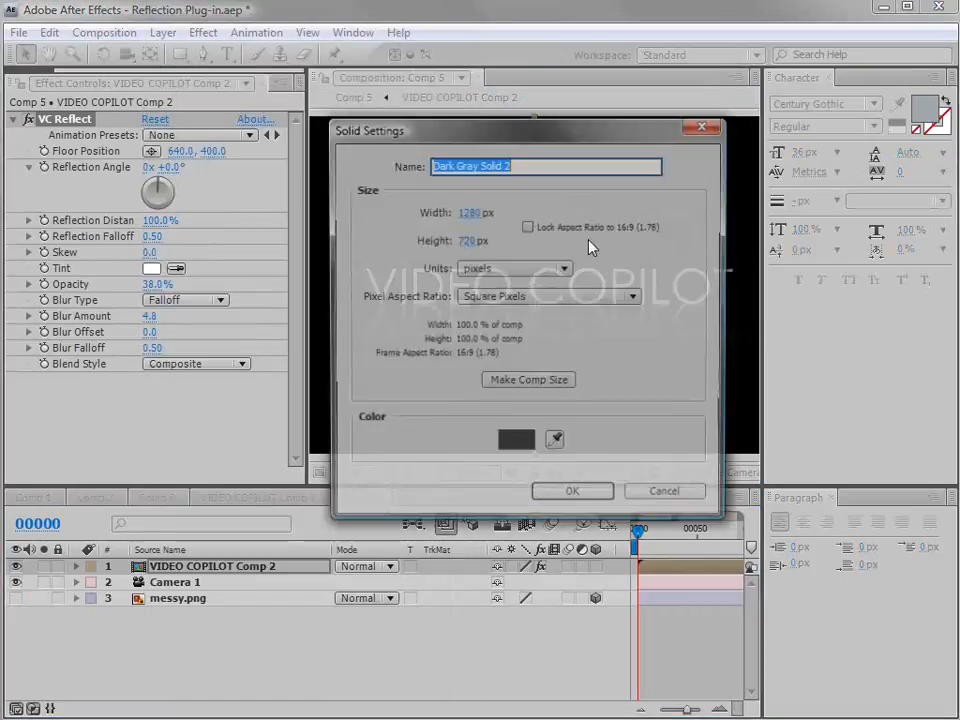
{"action": "left_click", "coordinate": [513, 444]}
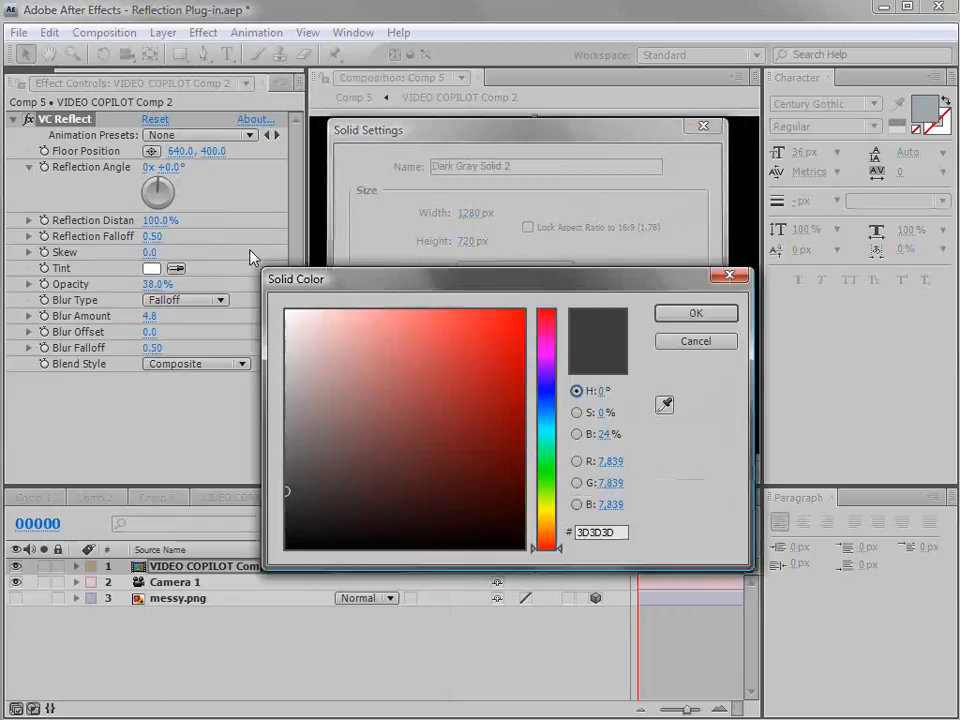
{"action": "left_click", "coordinate": [216, 386]}
{"action": "left_click", "coordinate": [567, 258]}
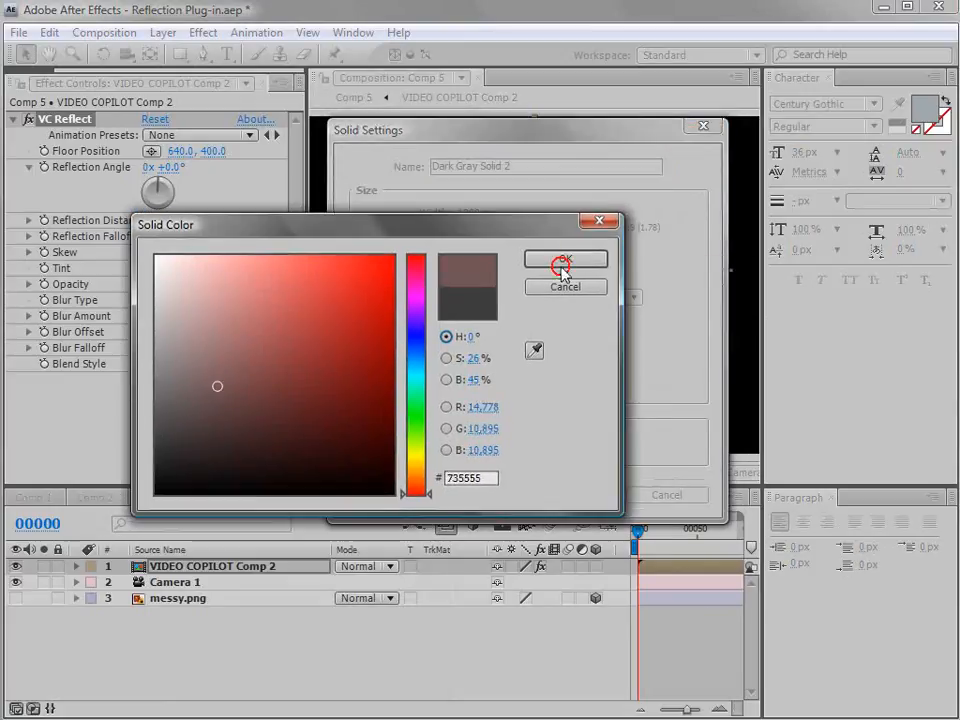
{"action": "left_click", "coordinate": [578, 494]}
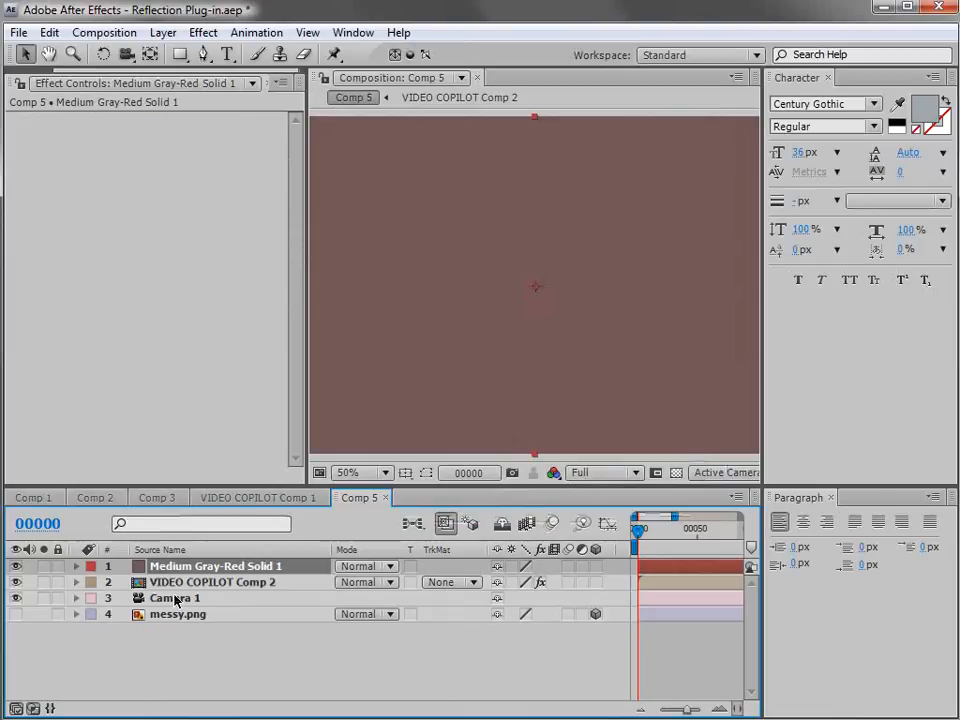
Make the gray-red solid a 3D layer and rotate it about its X axis to lie flat as a floor.
{"action": "left_click", "coordinate": [600, 566]}
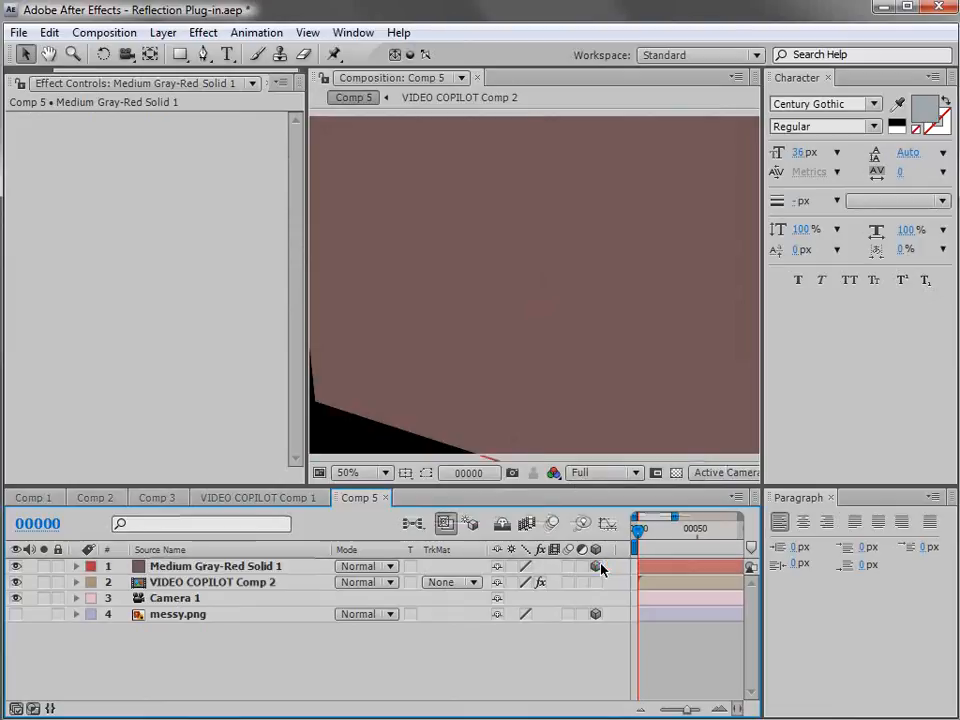
{"action": "key", "text": "comma"}
{"action": "key", "text": "w"}
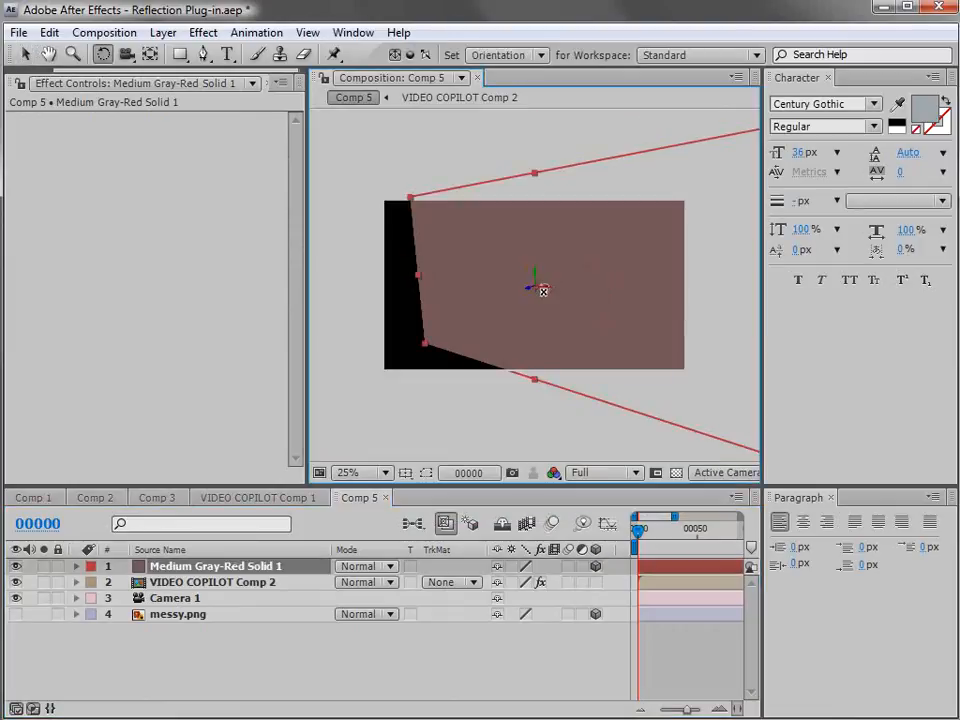
{"action": "left_click_drag", "start_coordinate": [540, 289], "coordinate": [553, 270]}
{"action": "key", "text": "v"}
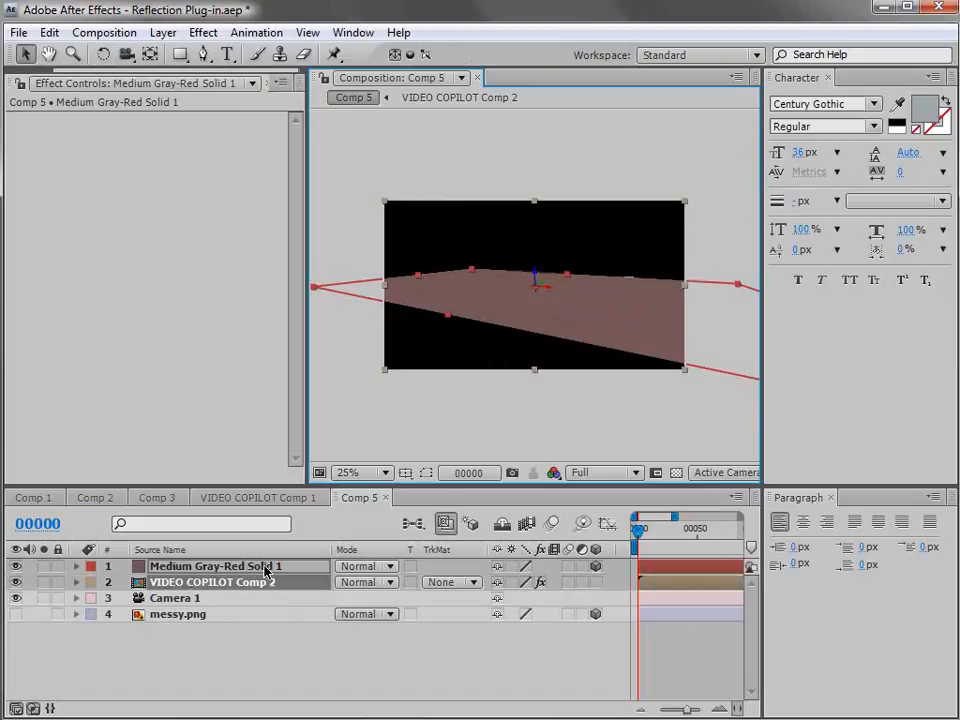
Move the floor solid below the VIDEO COPILOT title in the layer stack and select the title layer.
{"action": "mouse_move", "coordinate": [201, 569]}
{"action": "left_mouse_down"}
{"action": "mouse_move", "coordinate": [185, 589]}
{"action": "mouse_move", "coordinate": [198, 577]}
{"action": "mouse_move", "coordinate": [200, 588]}
{"action": "left_mouse_up"}
{"action": "left_click", "coordinate": [198, 600]}
{"action": "left_click", "coordinate": [197, 566]}
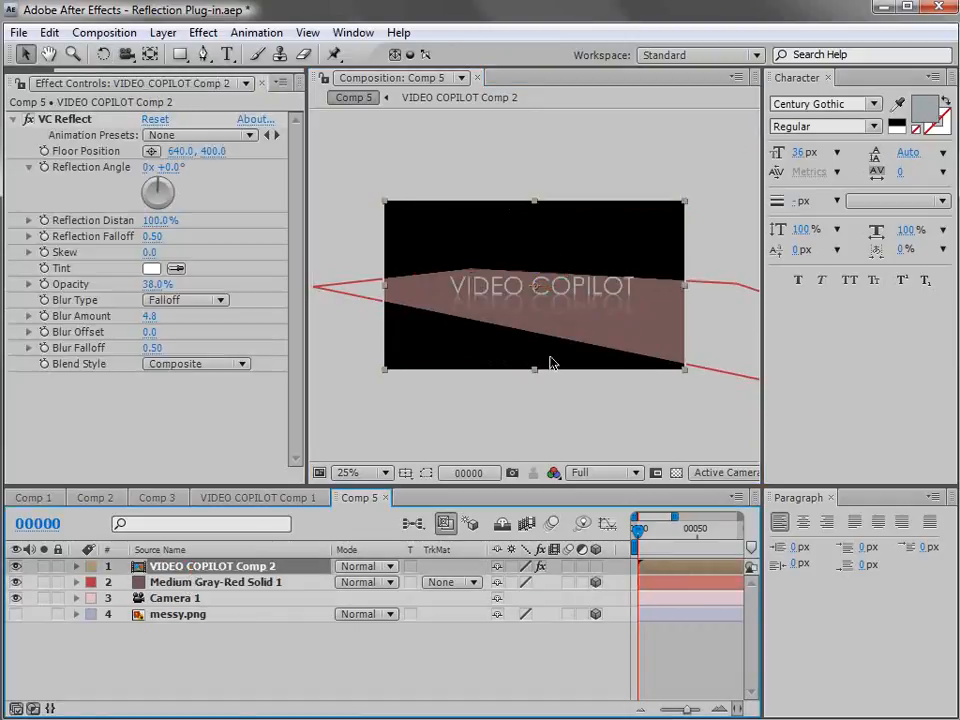
{"action": "key", "text": "period"}
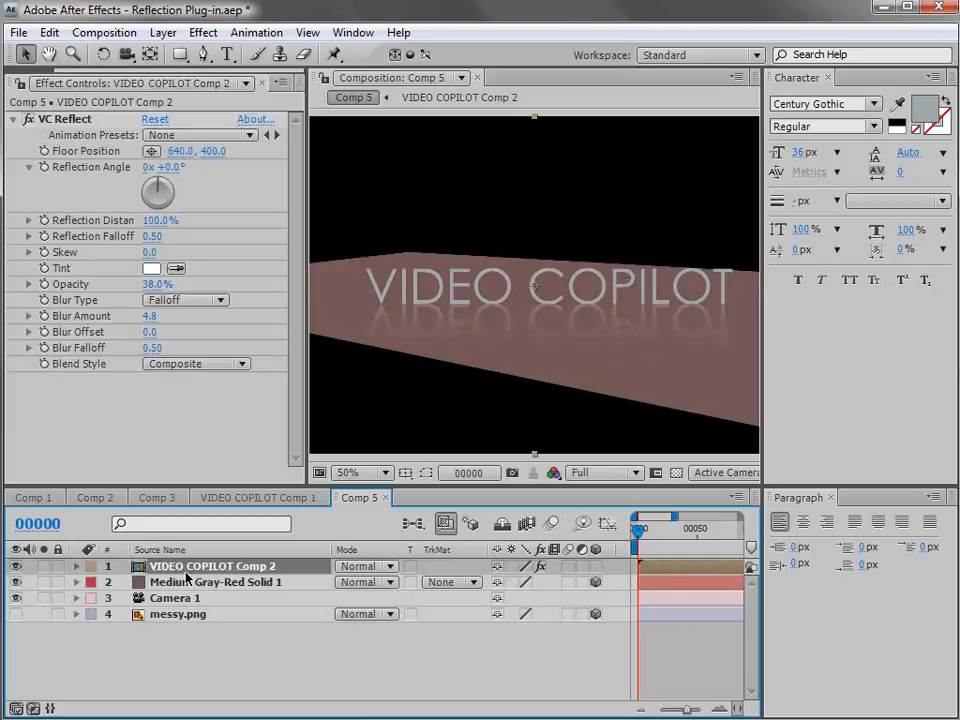
Make the VIDEO COPILOT title a 3D layer and raise it vertically out of the floor solid.
{"action": "left_click", "coordinate": [596, 566]}
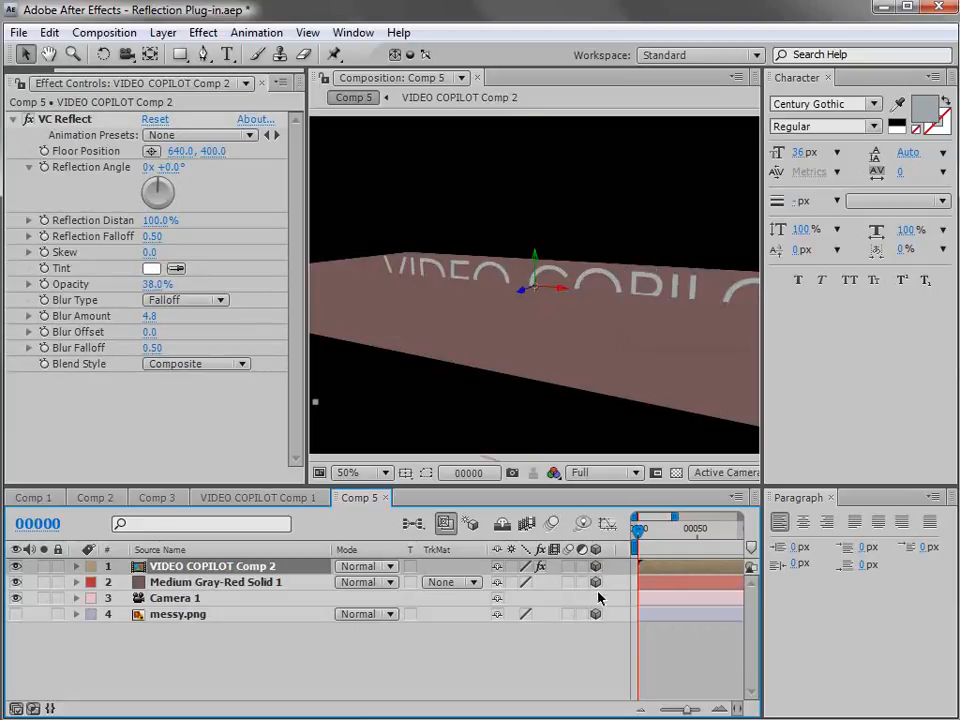
{"action": "left_click", "coordinate": [172, 581]}
{"action": "left_click", "coordinate": [400, 398]}
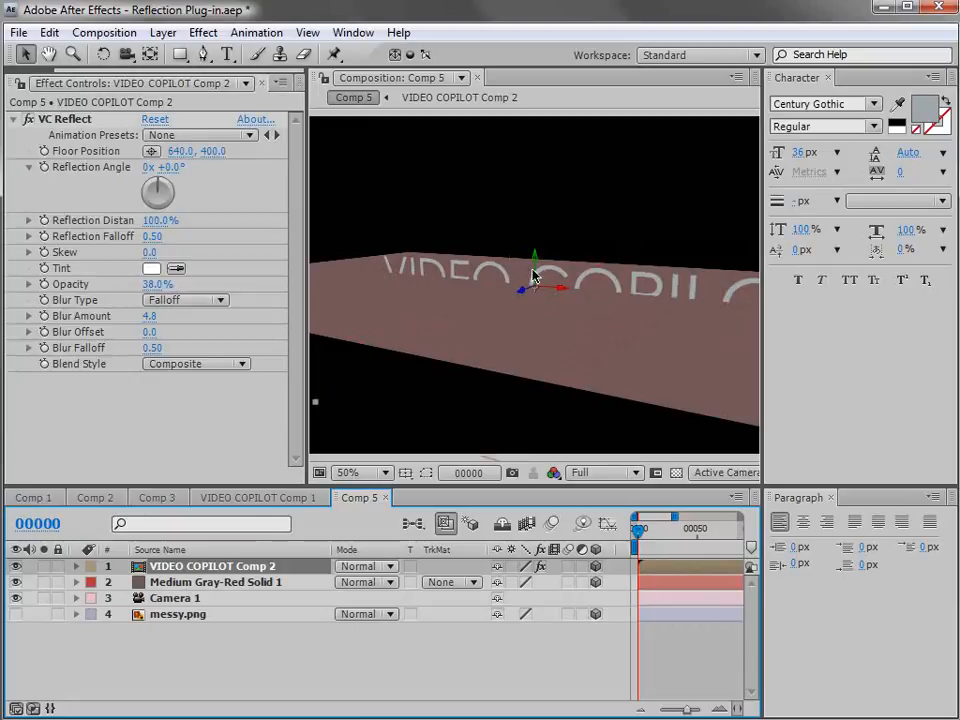
{"action": "mouse_move", "coordinate": [537, 276]}
{"action": "left_mouse_down"}
{"action": "mouse_move", "coordinate": [538, 219]}
{"action": "mouse_move", "coordinate": [538, 260]}
{"action": "left_mouse_up"}
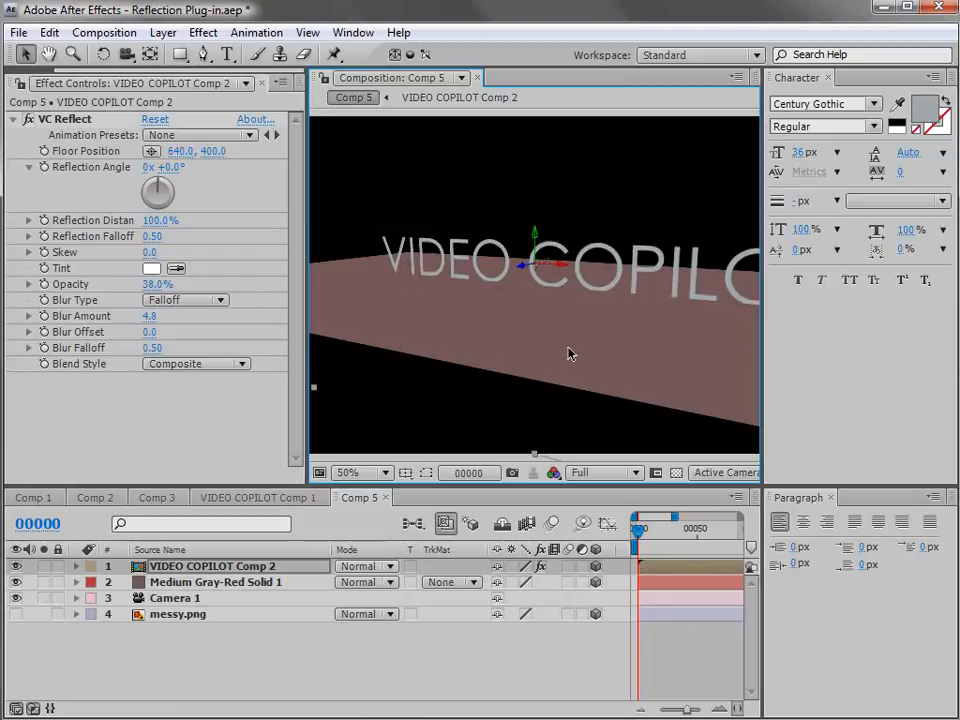
Add an adjustment layer and place it between the title and the floor solid in the layer stack.
{"action": "left_click", "coordinate": [163, 32]}
{"action": "mouse_move", "coordinate": [169, 58]}
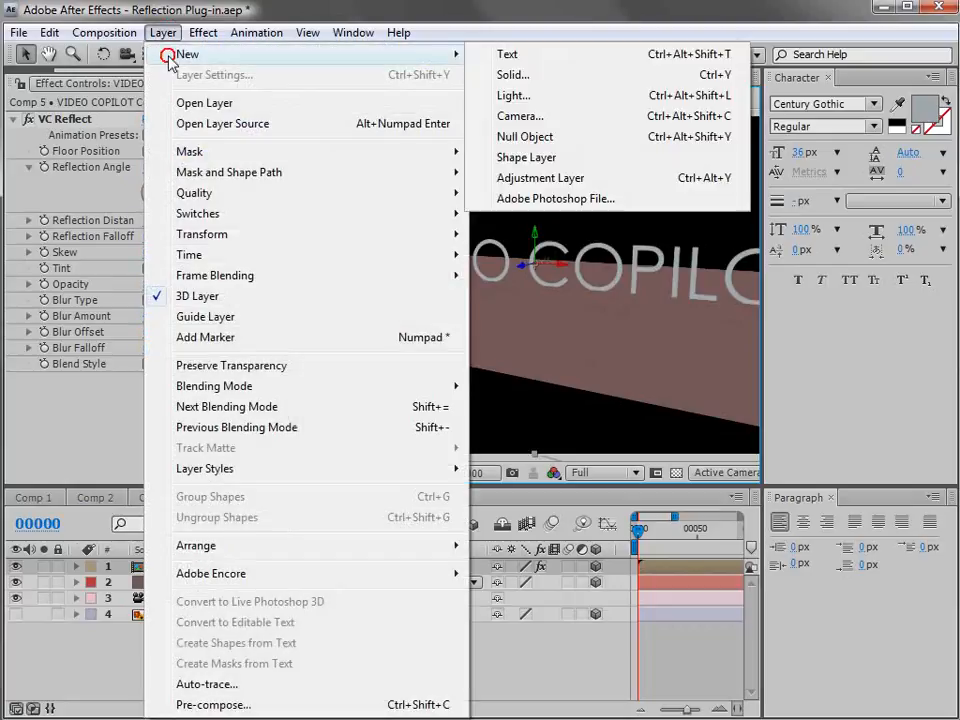
{"action": "left_click", "coordinate": [538, 177]}
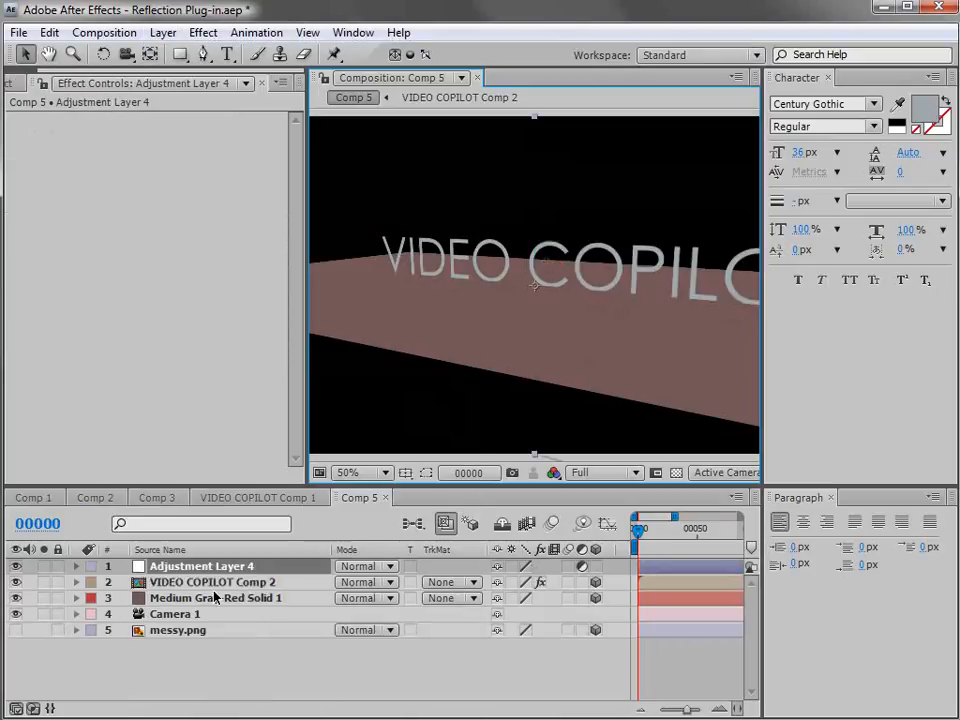
{"action": "left_click_drag", "start_coordinate": [192, 570], "coordinate": [186, 590]}
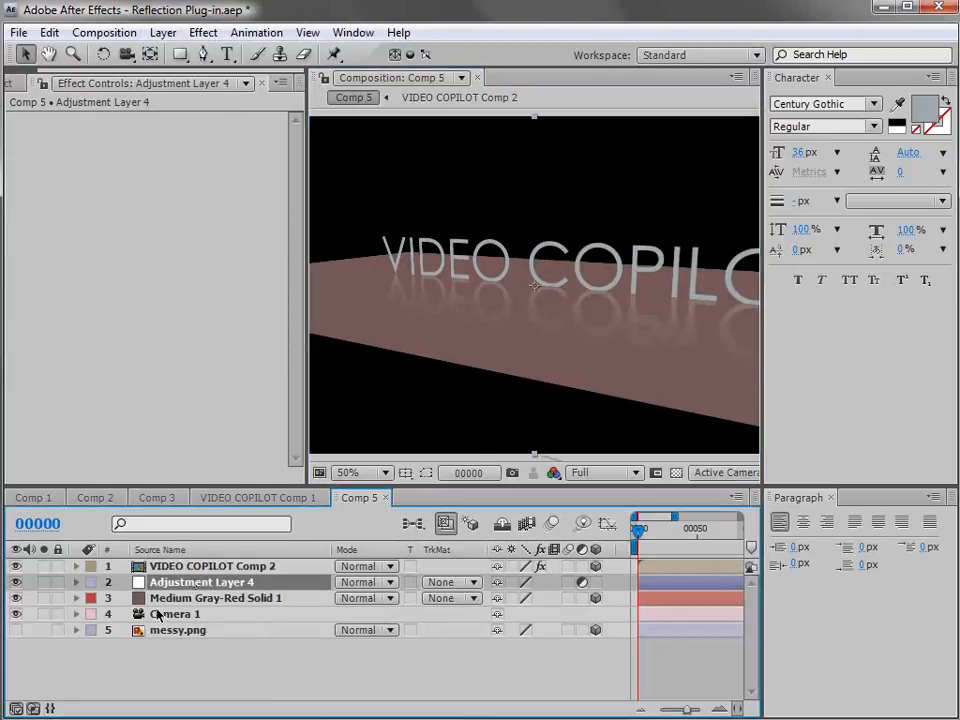
Add a light to the composition and position it above the VIDEO COPILOT title.
{"action": "left_click", "coordinate": [160, 599]}
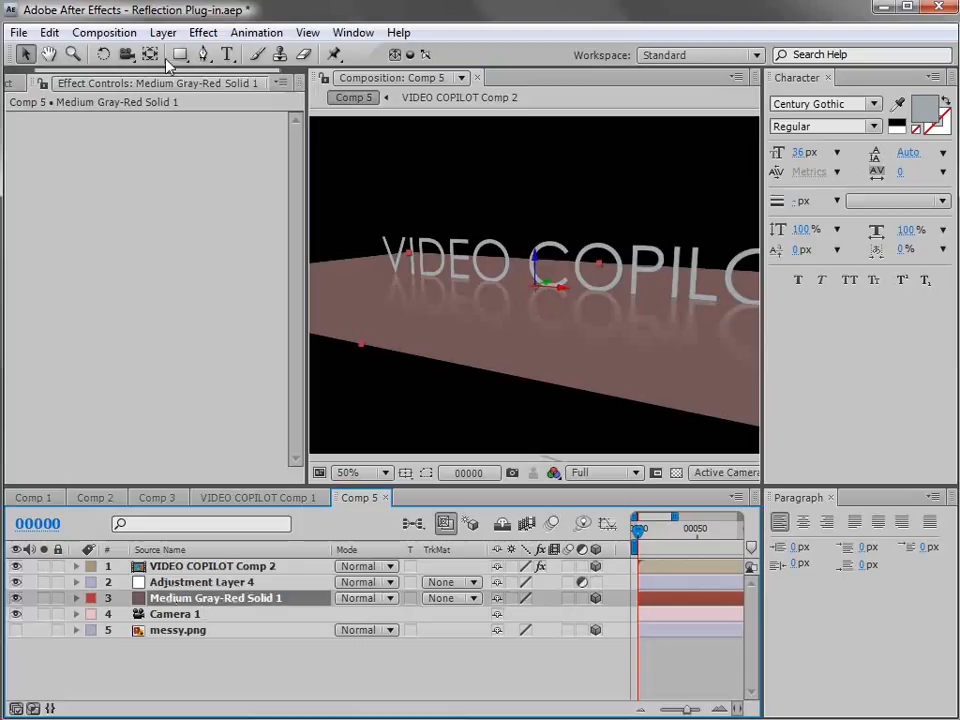
{"action": "left_click", "coordinate": [163, 32]}
{"action": "mouse_move", "coordinate": [200, 54]}
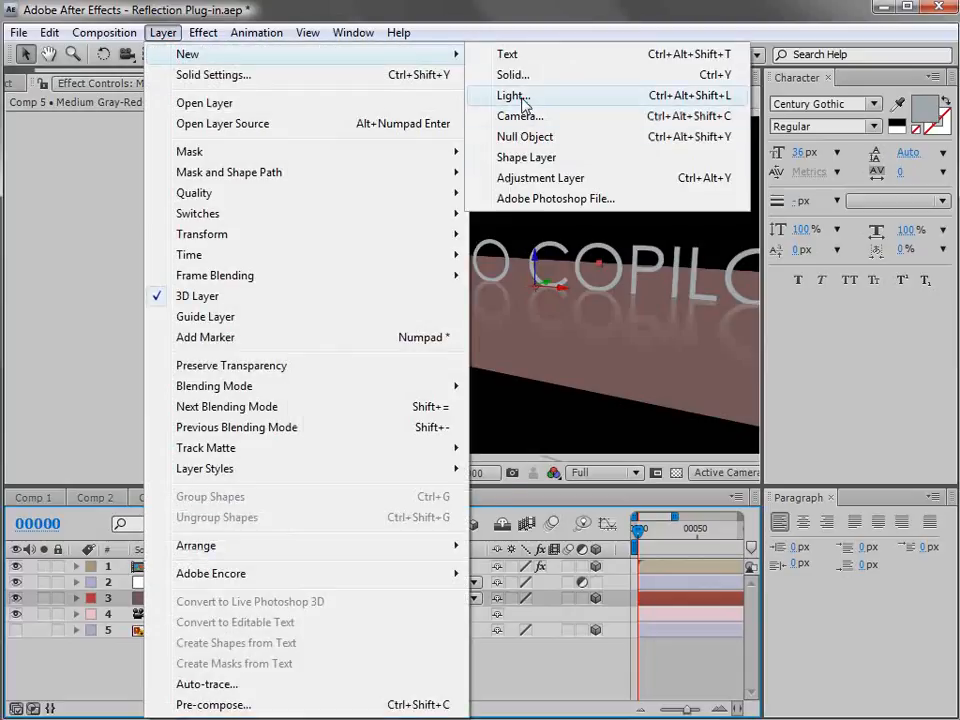
{"action": "left_click", "coordinate": [514, 96]}
{"action": "left_click", "coordinate": [465, 619]}
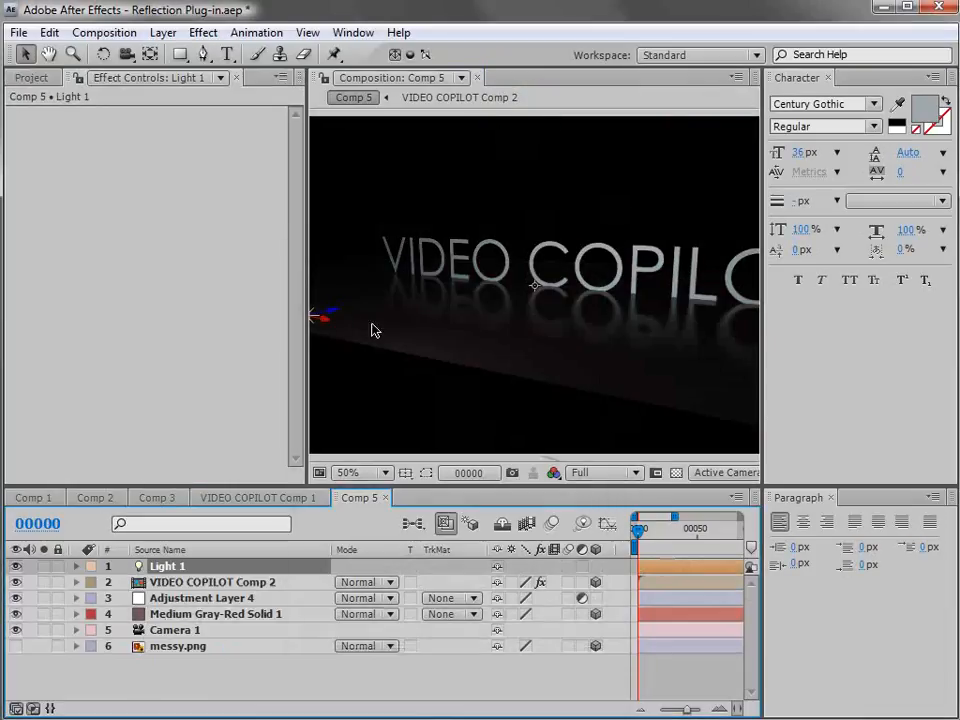
{"action": "left_click_drag", "start_coordinate": [377, 297], "coordinate": [482, 186]}
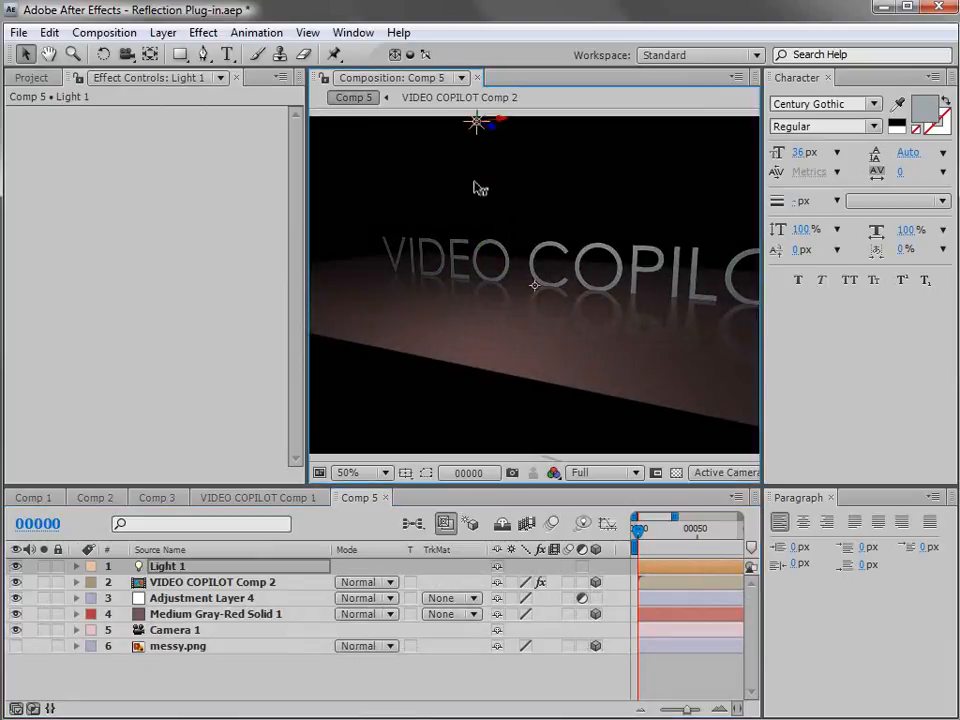
Scale the gray-red floor solid to 152%.
{"action": "left_click", "coordinate": [245, 614]}
{"action": "key", "text": "s"}
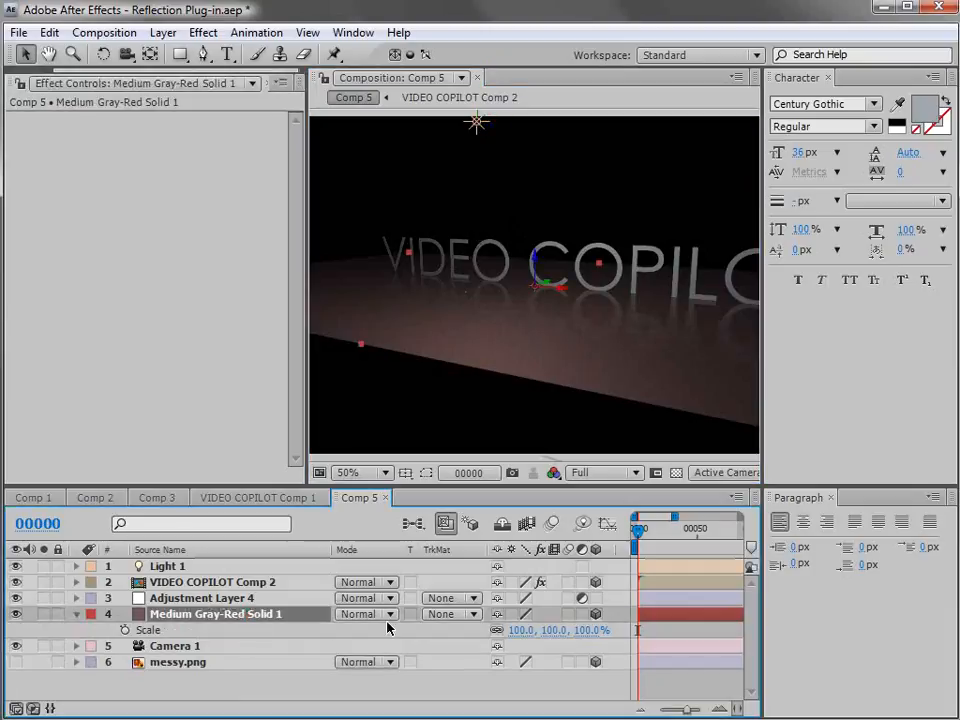
{"action": "left_click_drag", "start_coordinate": [555, 632], "coordinate": [594, 615]}
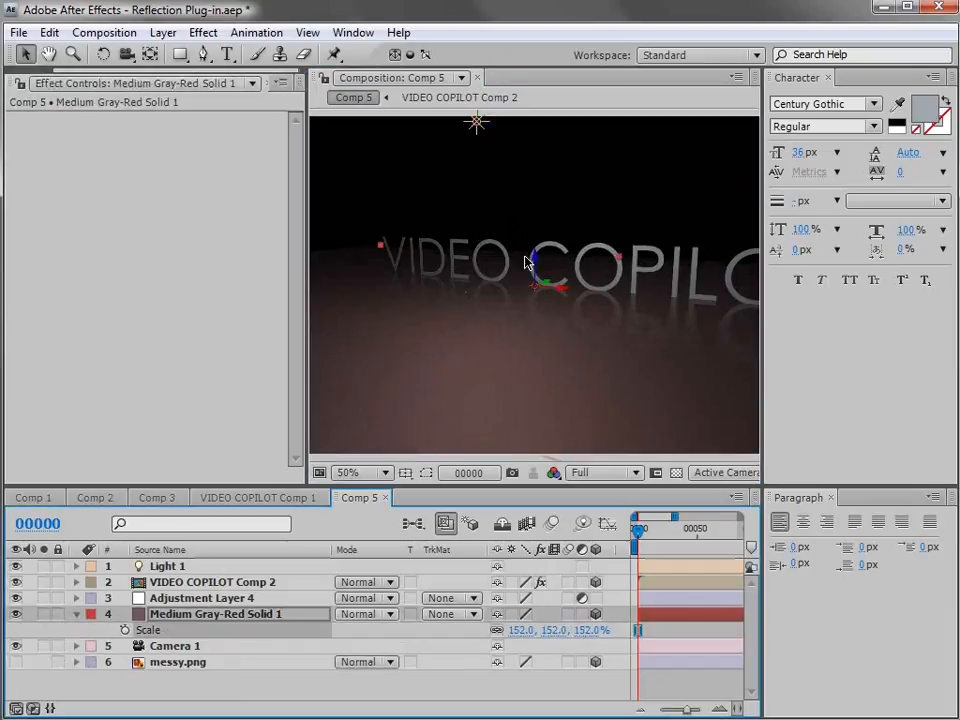
Apply the Fractal Noise effect to the gray-red floor solid.
{"action": "scroll", "coordinate": [420, 240], "scroll_direction": "down", "scroll_amount": 2}
{"action": "left_click", "coordinate": [203, 32]}
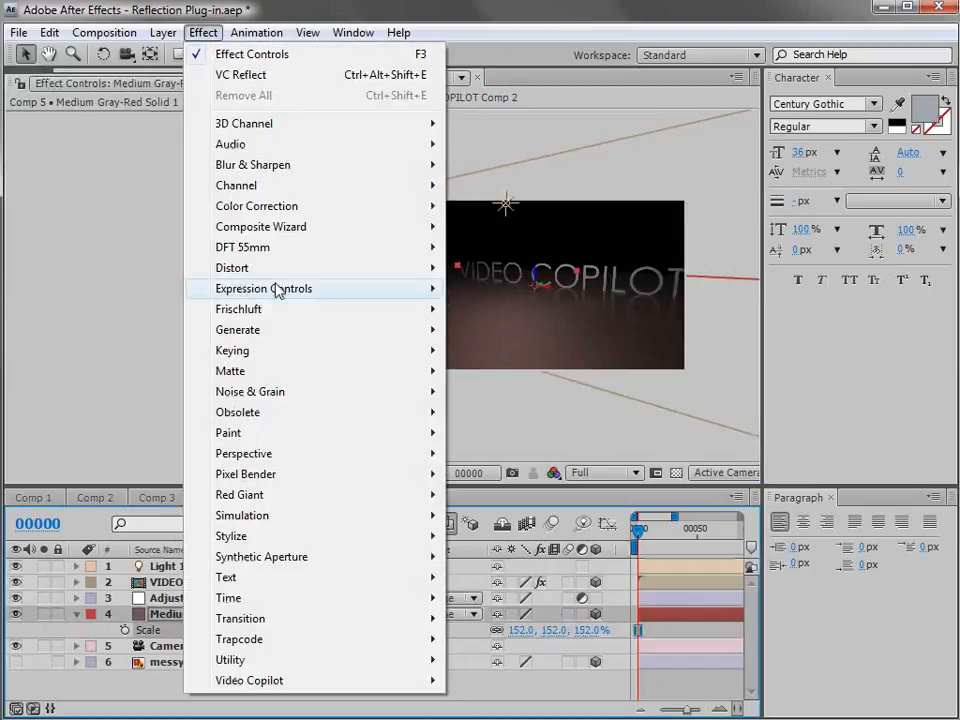
{"action": "mouse_move", "coordinate": [265, 341]}
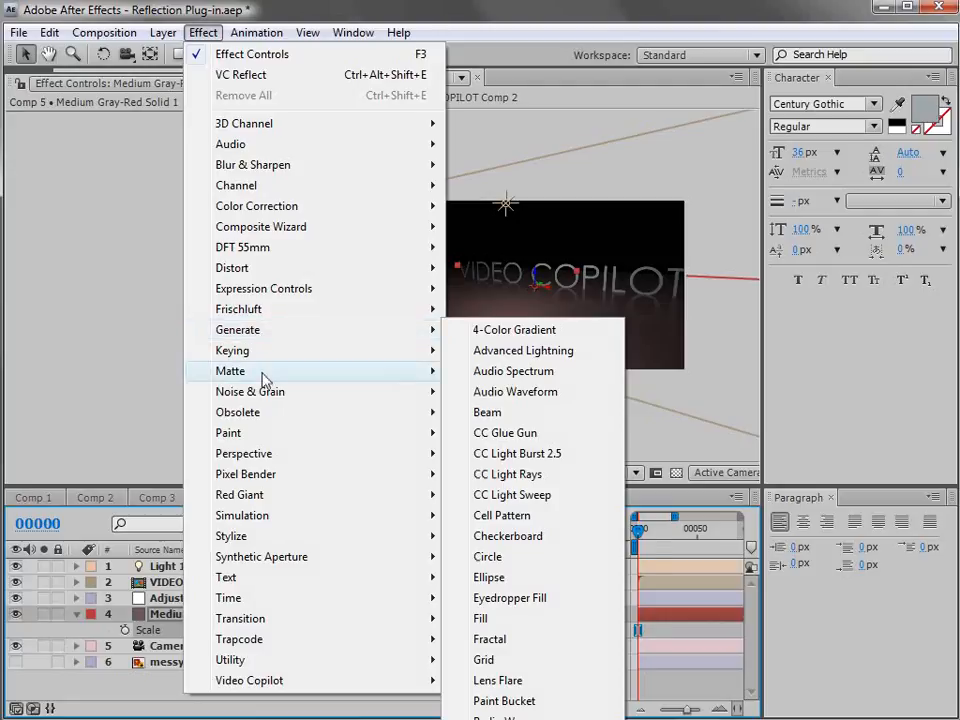
{"action": "mouse_move", "coordinate": [261, 390]}
{"action": "left_click", "coordinate": [529, 434]}
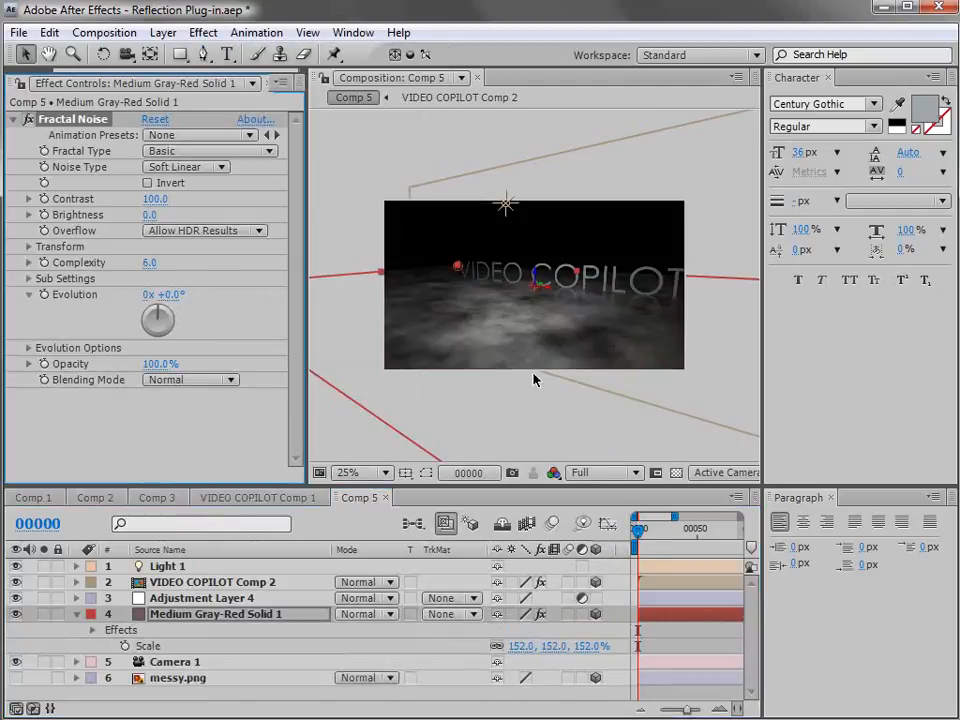
Try Multiply for the floor's Fractal Noise, settle on Overlay blending and set the effect's opacity to 35%.
{"action": "left_click", "coordinate": [173, 388]}
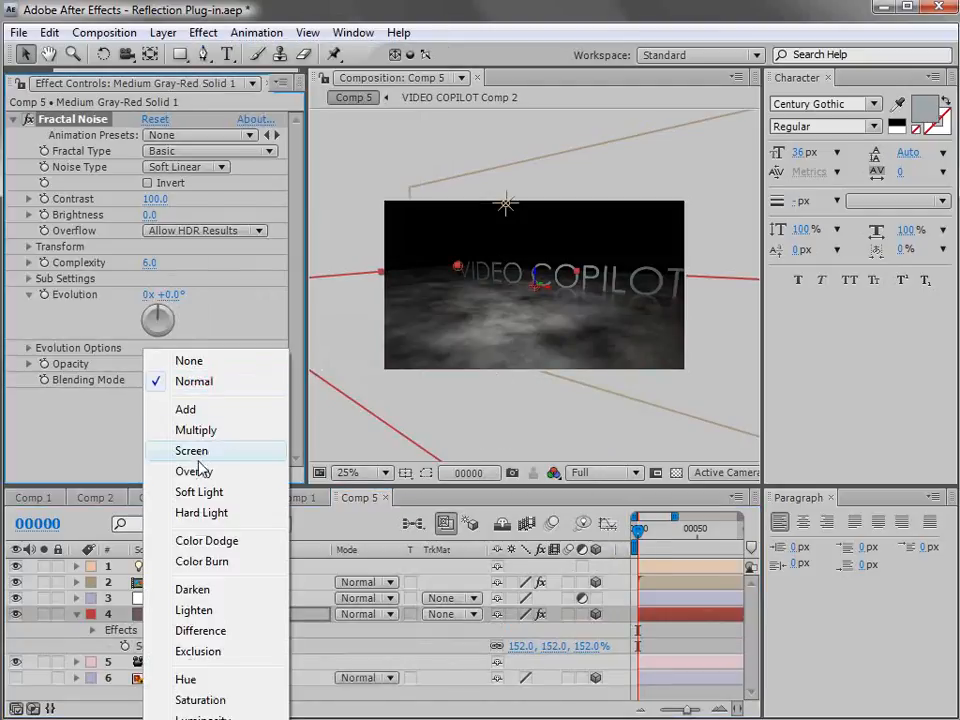
{"action": "left_click", "coordinate": [212, 432]}
{"action": "scroll", "coordinate": [505, 360], "scroll_direction": "up", "scroll_amount": 2}
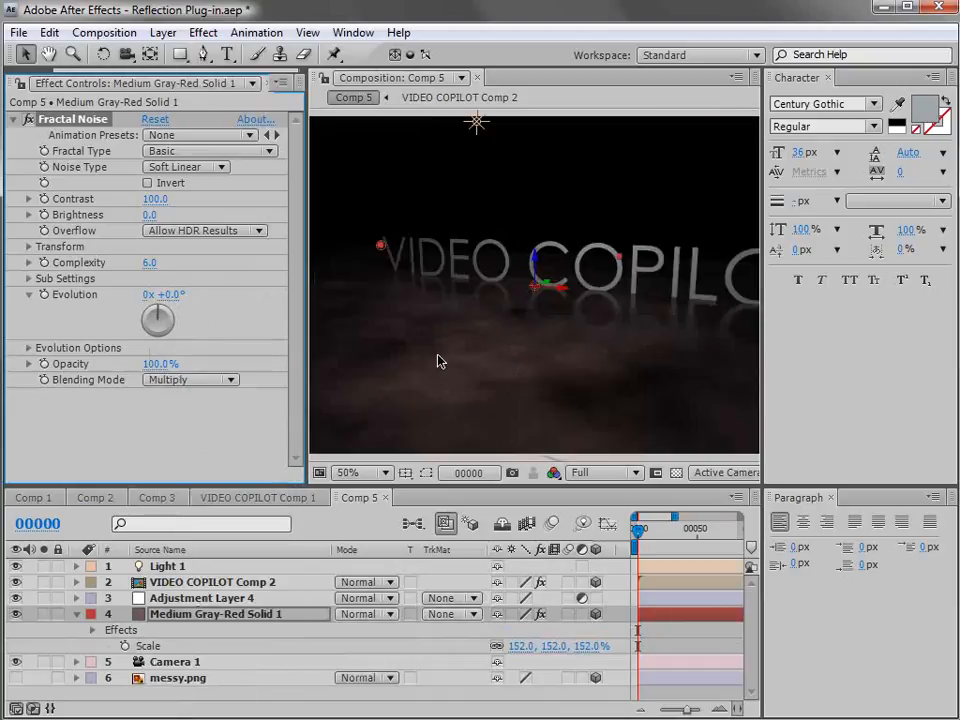
{"action": "left_click", "coordinate": [180, 380]}
{"action": "left_click", "coordinate": [194, 423]}
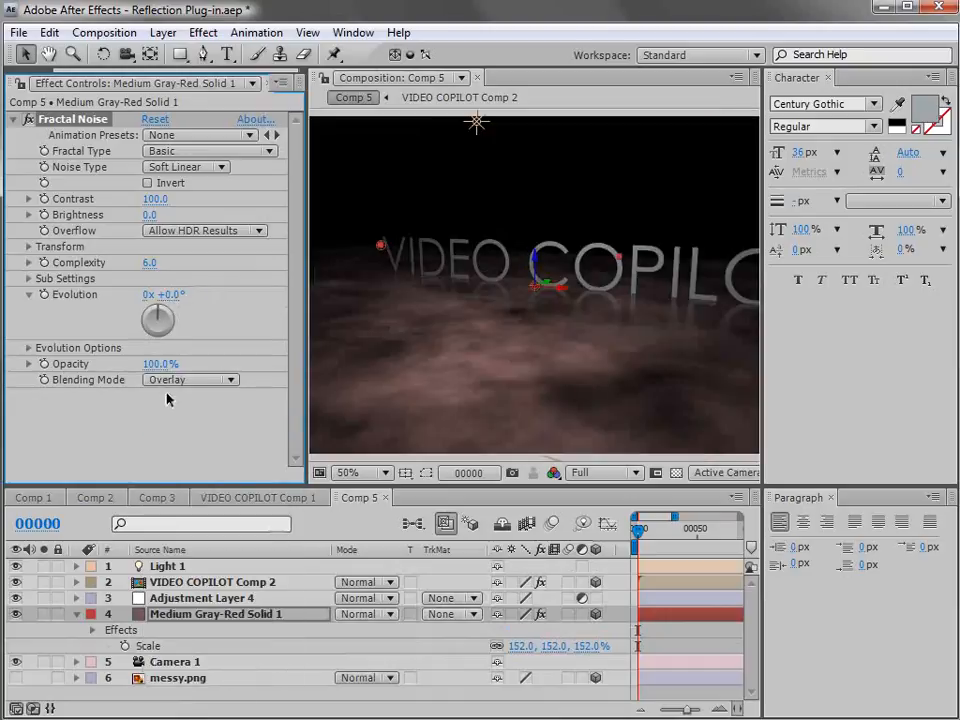
{"action": "left_click_drag", "start_coordinate": [160, 364], "coordinate": [110, 376]}
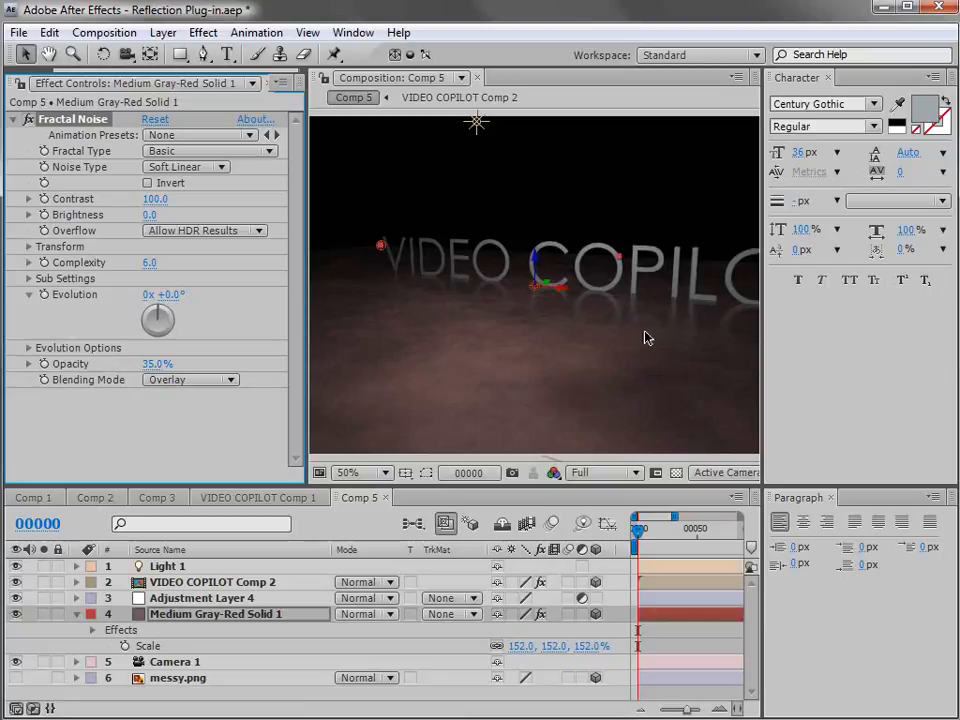
Orbit the camera to a lower, more angled view of the title and its reflection on the floor.
{"action": "key", "text": "grave"}
{"action": "key", "text": "grave"}
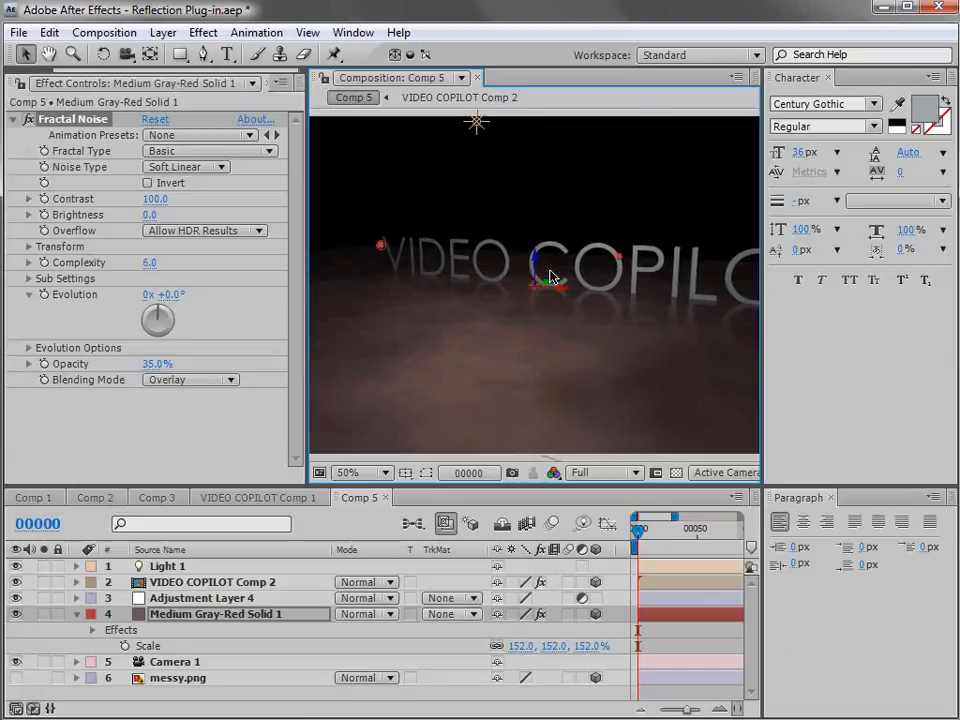
{"action": "key", "text": "c"}
{"action": "left_click_drag", "start_coordinate": [444, 317], "coordinate": [416, 327]}
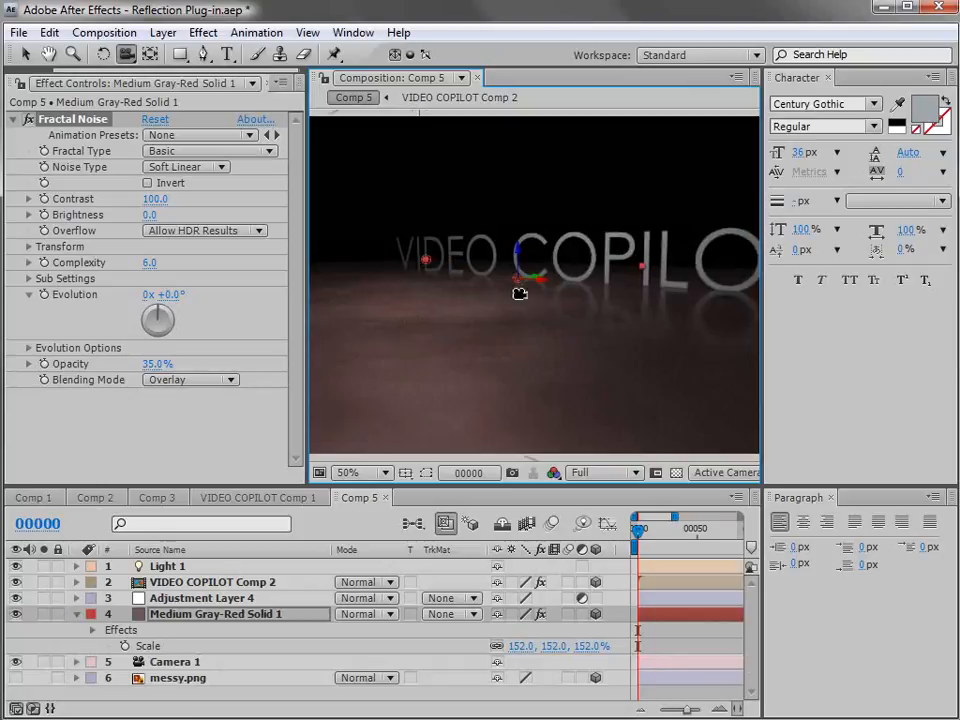
Set the VC Reflect blend style of the VIDEO COPILOT title to Reflection Only.
{"action": "left_click", "coordinate": [239, 585]}
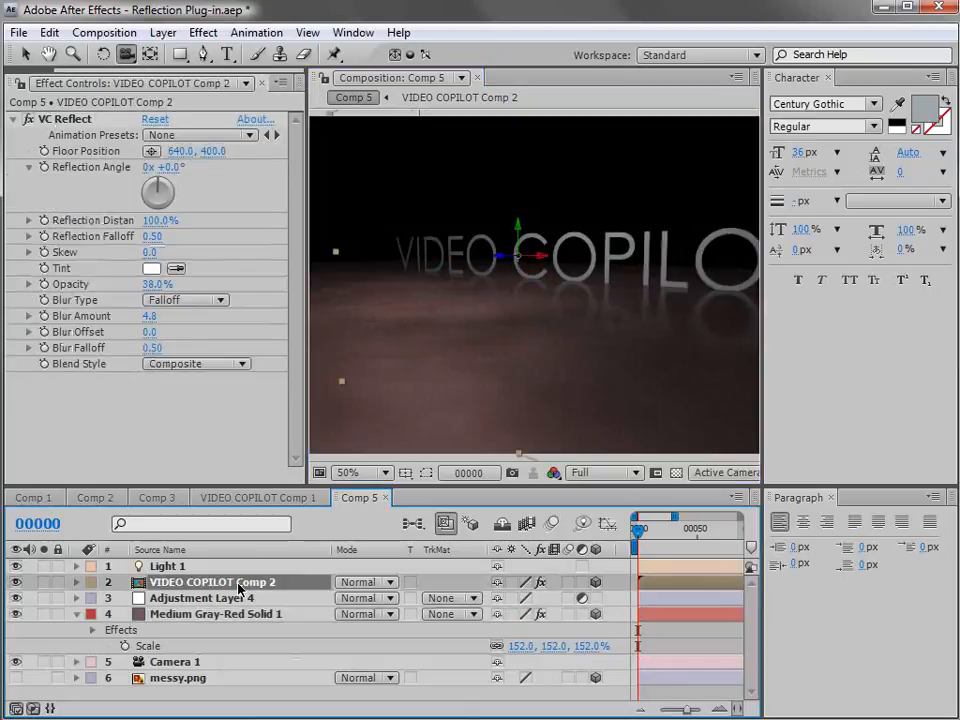
{"action": "left_click", "coordinate": [189, 362]}
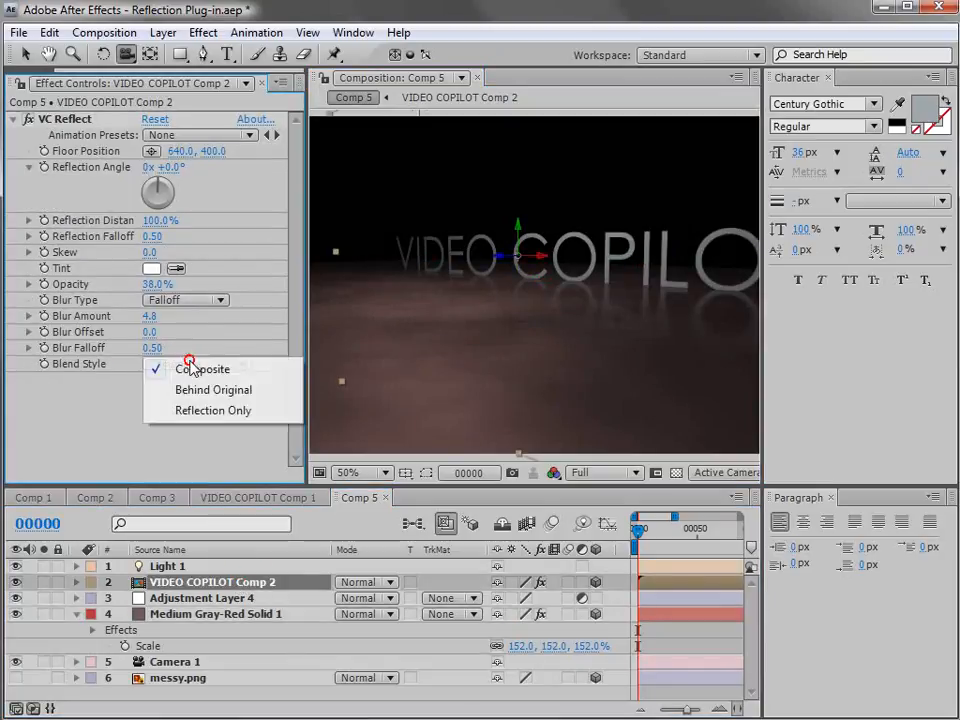
{"action": "left_click", "coordinate": [200, 412]}
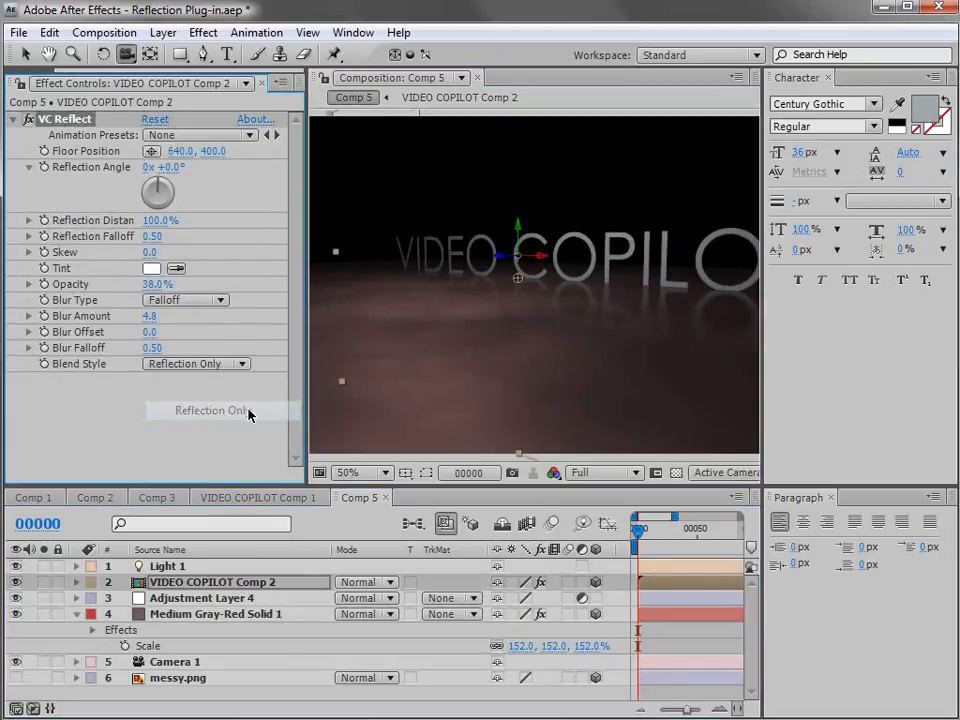
{"action": "left_click", "coordinate": [175, 584]}
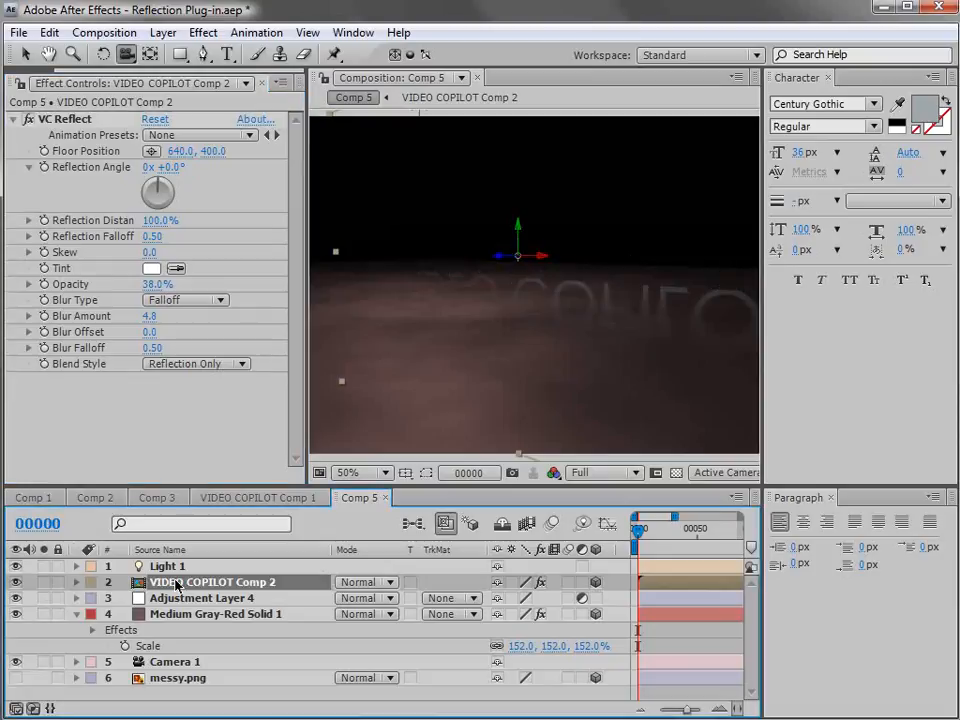
Duplicate the VIDEO COPILOT Comp 2 layer and disable VC Reflect on the upper copy.
{"action": "left_click", "coordinate": [137, 606]}
{"action": "left_click", "coordinate": [189, 582]}
{"action": "key", "text": "ctrl+d"}
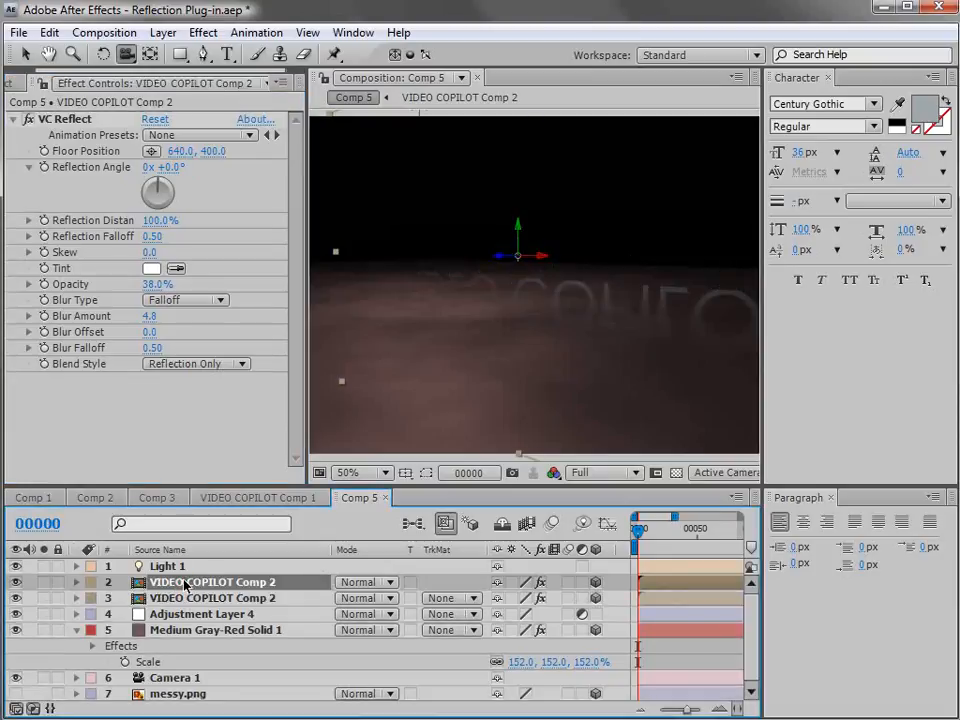
{"action": "left_click", "coordinate": [28, 119]}
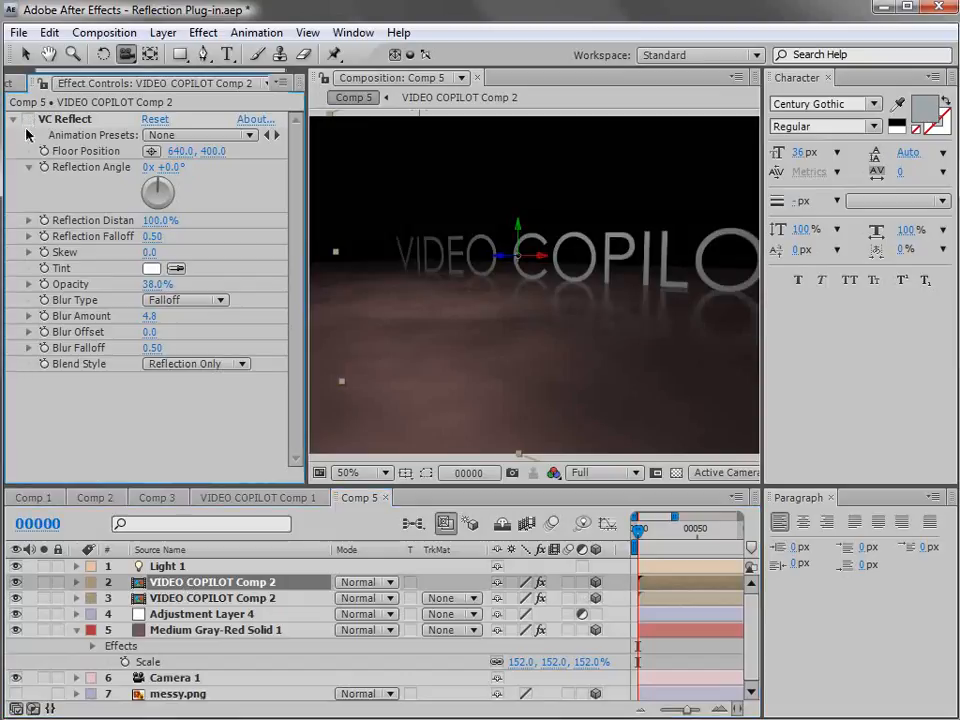
Set the blending mode of the lower, reflection-only VIDEO COPILOT Comp 2 layer to Add.
{"action": "left_click", "coordinate": [197, 599]}
{"action": "left_click", "coordinate": [366, 598]}
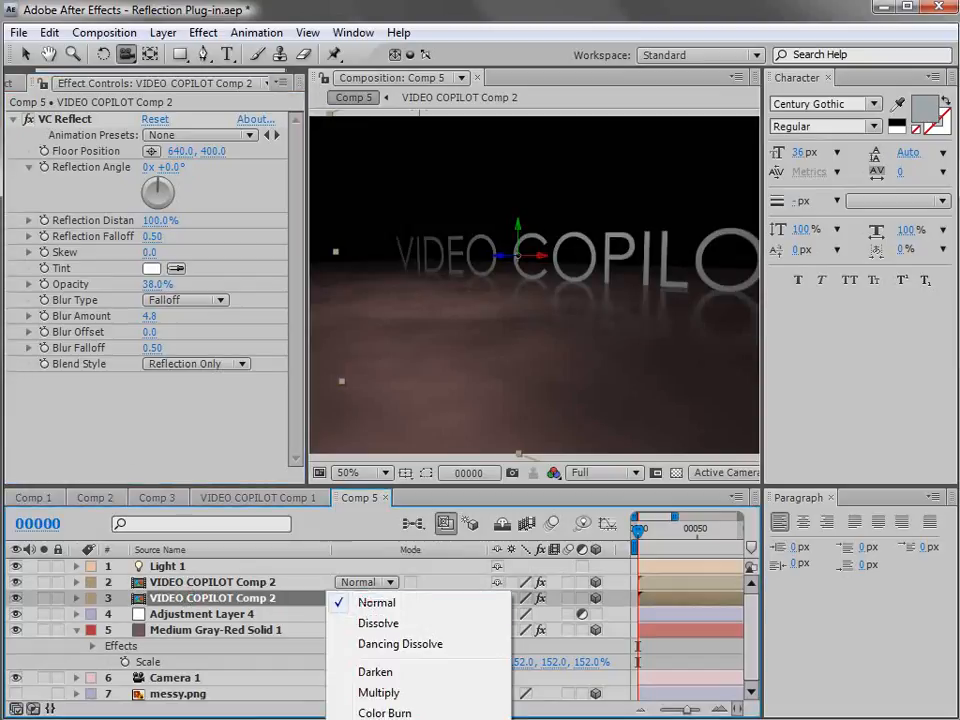
{"action": "left_click", "coordinate": [380, 719]}
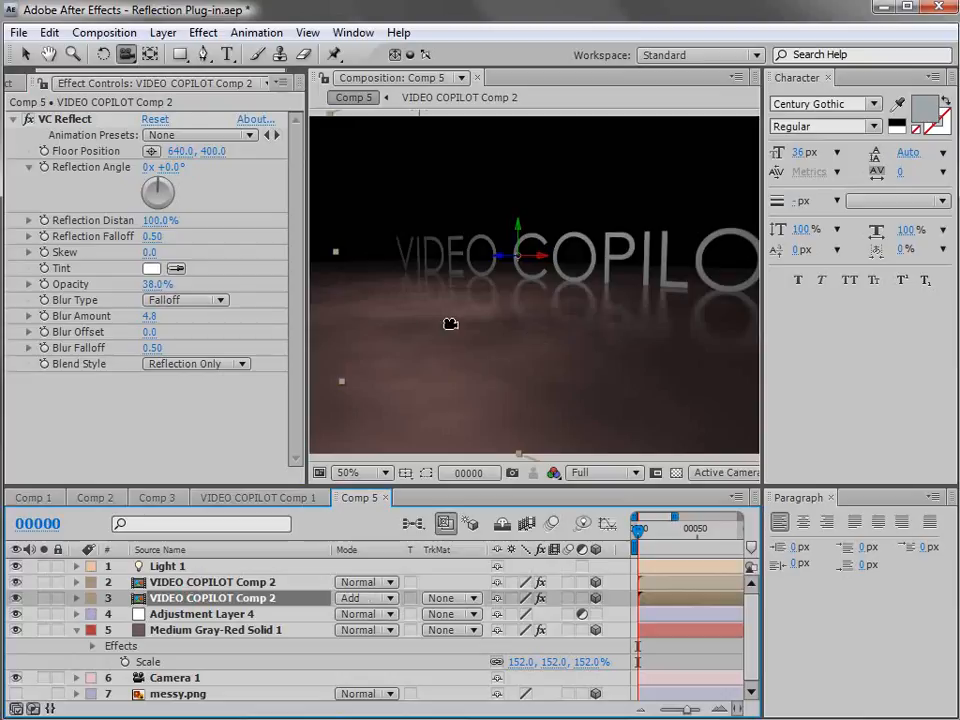
{"action": "left_click_drag", "start_coordinate": [405, 318], "coordinate": [426, 332]}
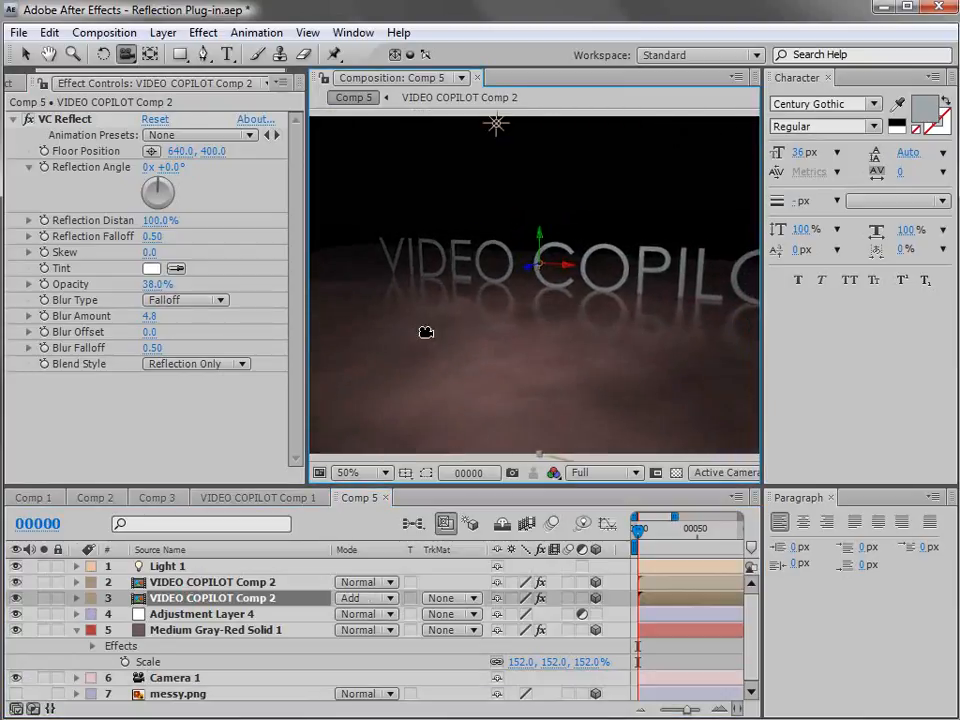
Swap the floor by showing the messy.png layer and hiding Medium Gray-Red Solid 1, and turn off Light 1.
{"action": "left_click", "coordinate": [77, 636]}
{"action": "left_click", "coordinate": [40, 662]}
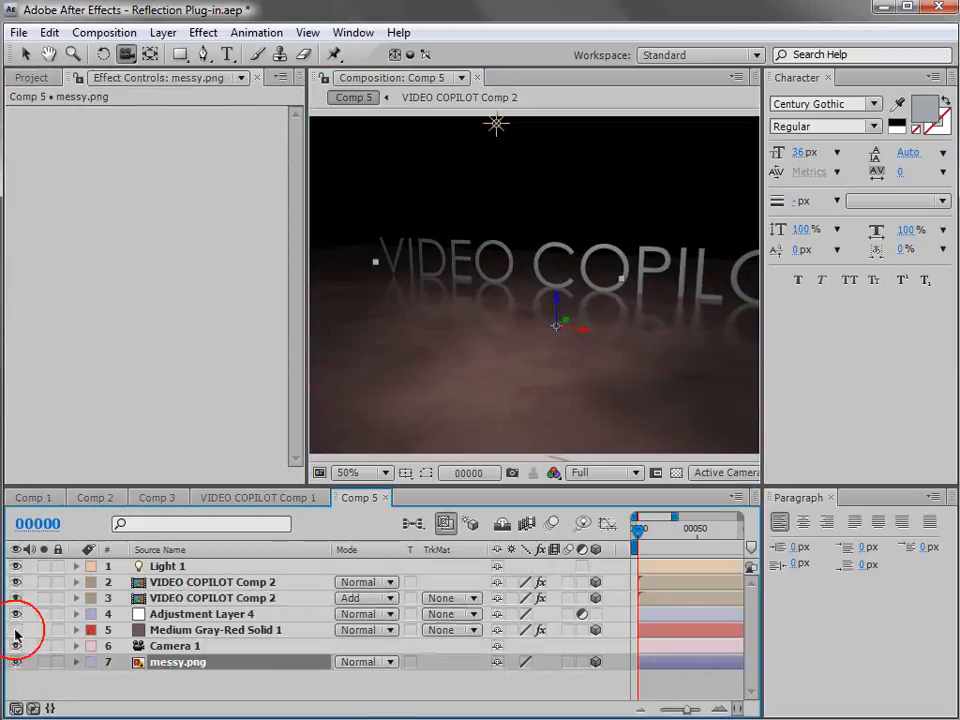
{"action": "left_click", "coordinate": [15, 630]}
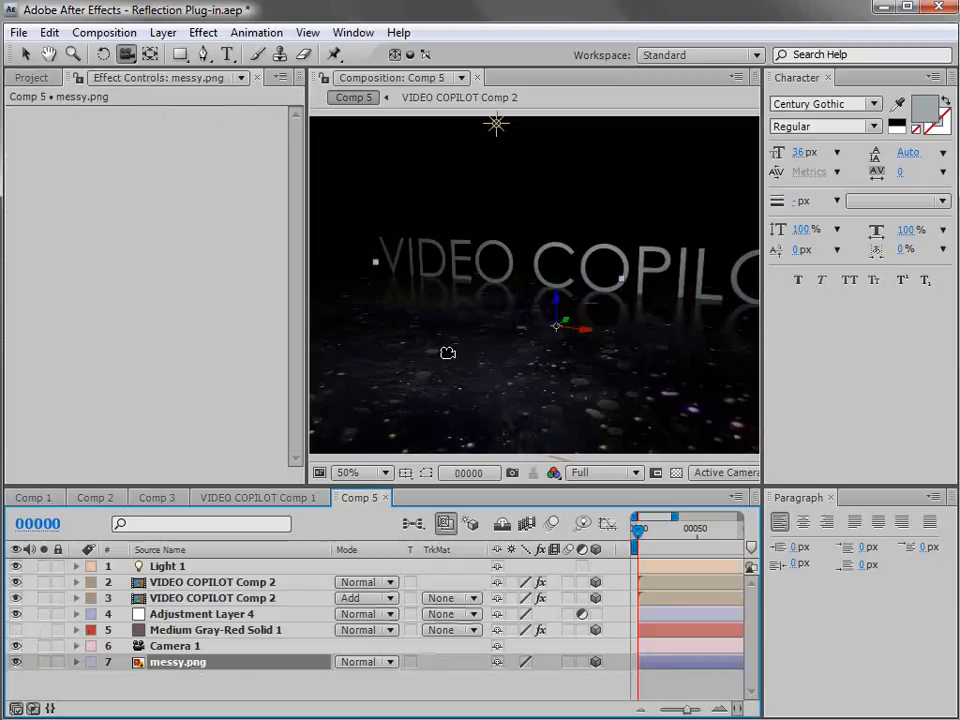
{"action": "left_click", "coordinate": [15, 566]}
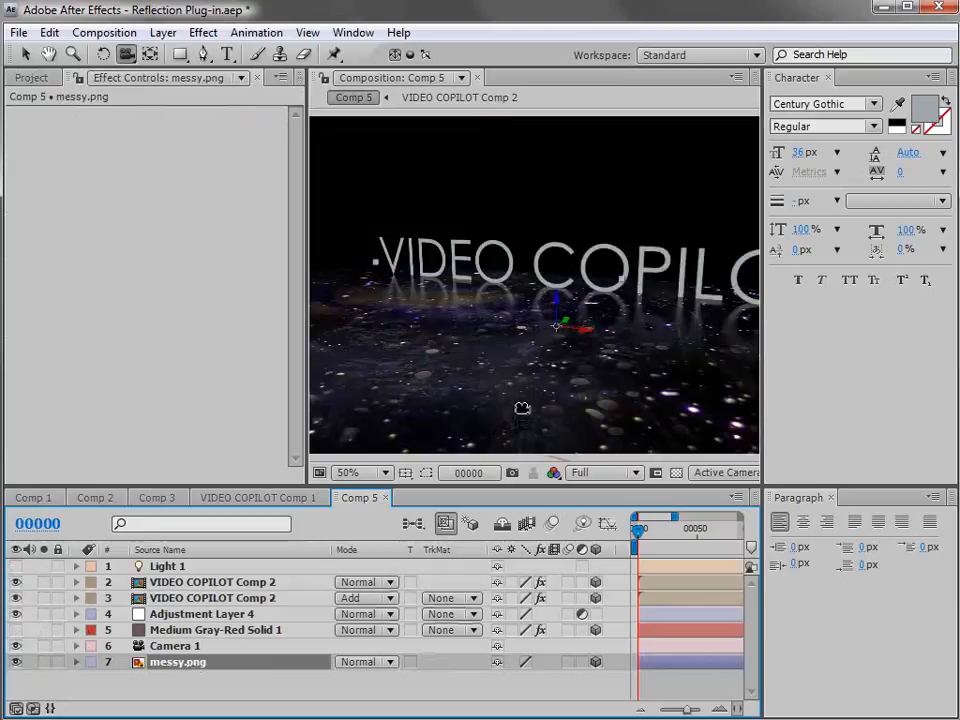
Apply the Tint effect to the messy.png floor layer.
{"action": "left_click", "coordinate": [202, 32]}
{"action": "mouse_move", "coordinate": [362, 207]}
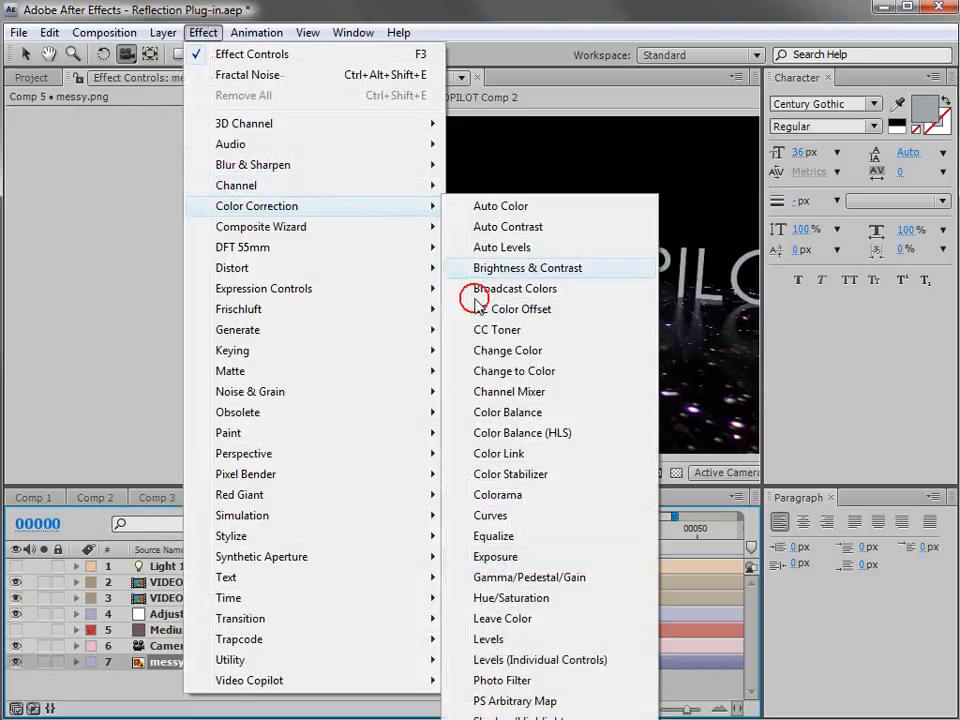
{"action": "left_click", "coordinate": [487, 719]}
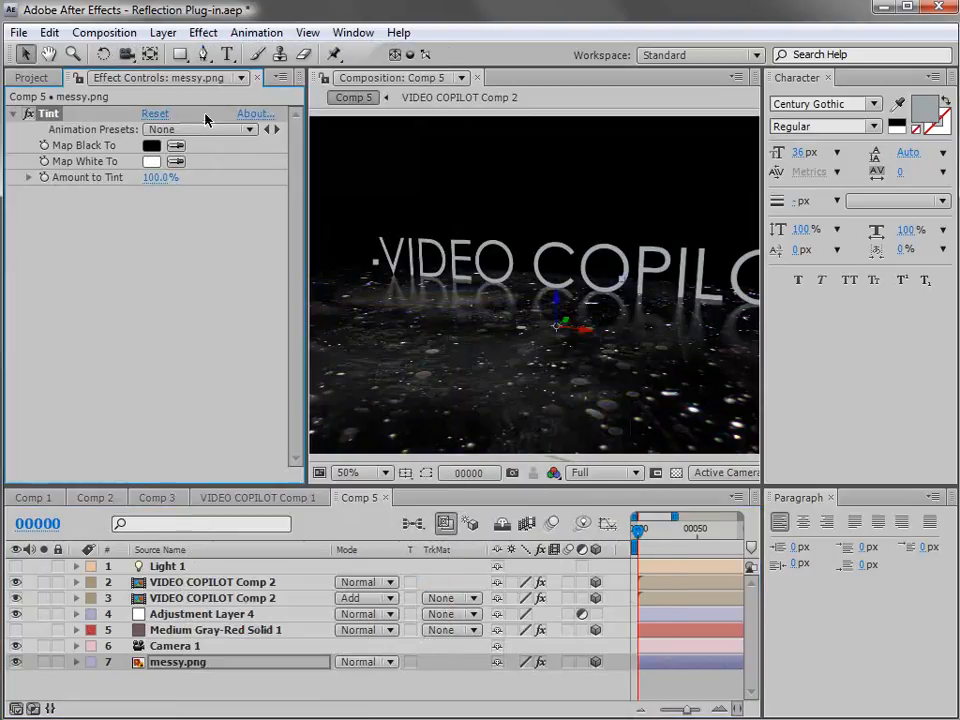
Create a new solid with the default settings and move it beneath all other layers as a background.
{"action": "left_click", "coordinate": [163, 32]}
{"action": "mouse_move", "coordinate": [186, 54]}
{"action": "left_click", "coordinate": [513, 77]}
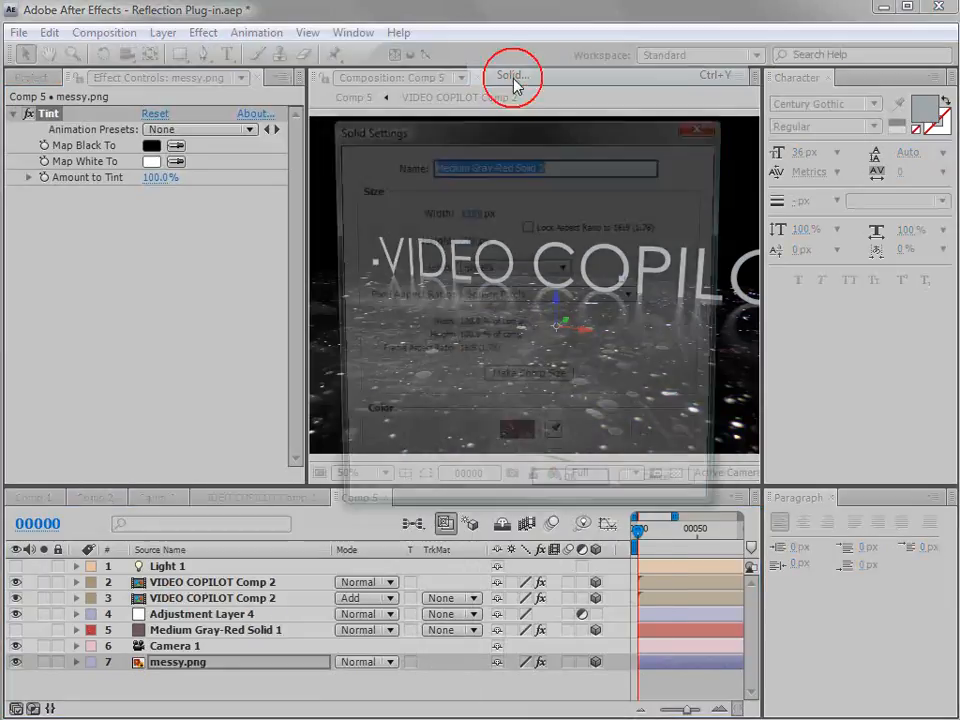
{"action": "left_click", "coordinate": [568, 495]}
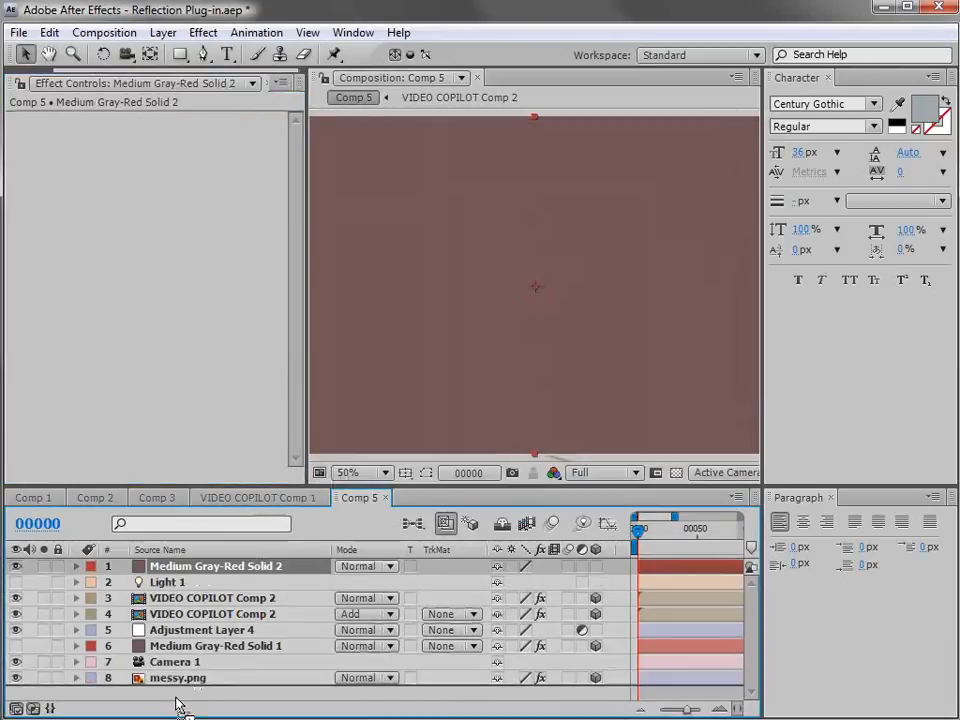
{"action": "left_click_drag", "start_coordinate": [178, 705], "coordinate": [178, 690]}
Apply a Ramp effect to the background solid with a dark blue start color and a magenta end color.
{"action": "left_click", "coordinate": [204, 33]}
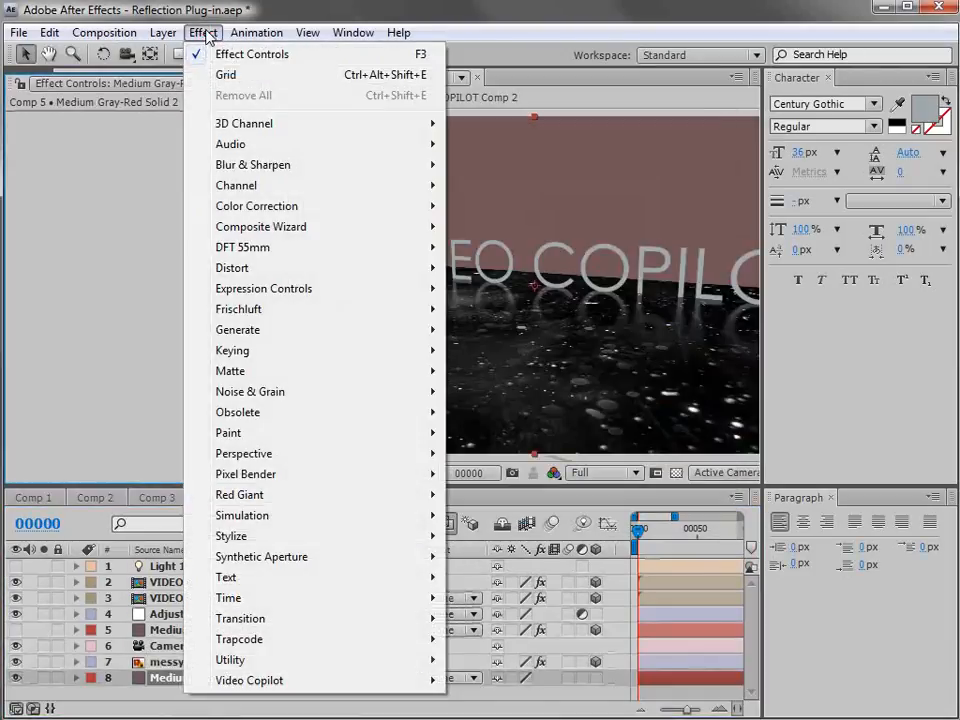
{"action": "mouse_move", "coordinate": [268, 332]}
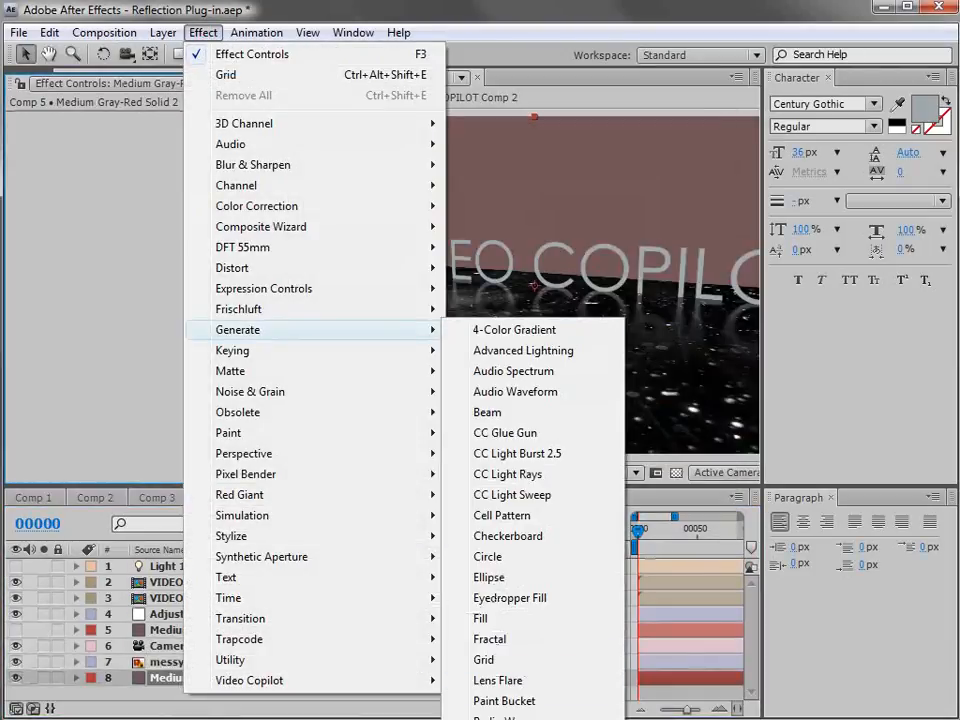
{"action": "left_click", "coordinate": [490, 719]}
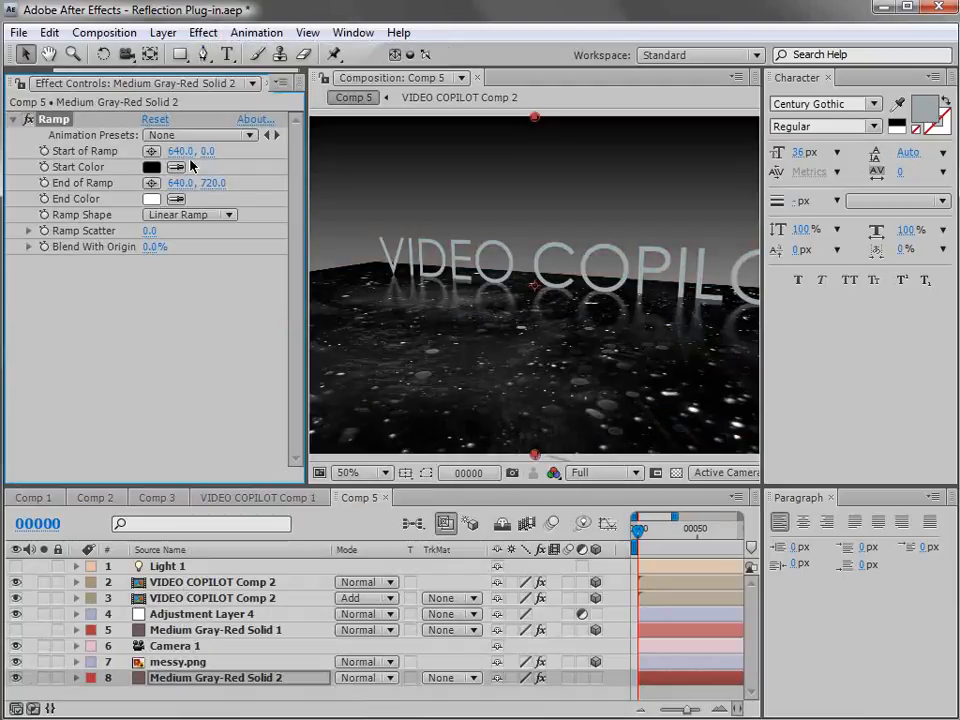
{"action": "left_click", "coordinate": [151, 168]}
{"action": "left_click", "coordinate": [410, 352]}
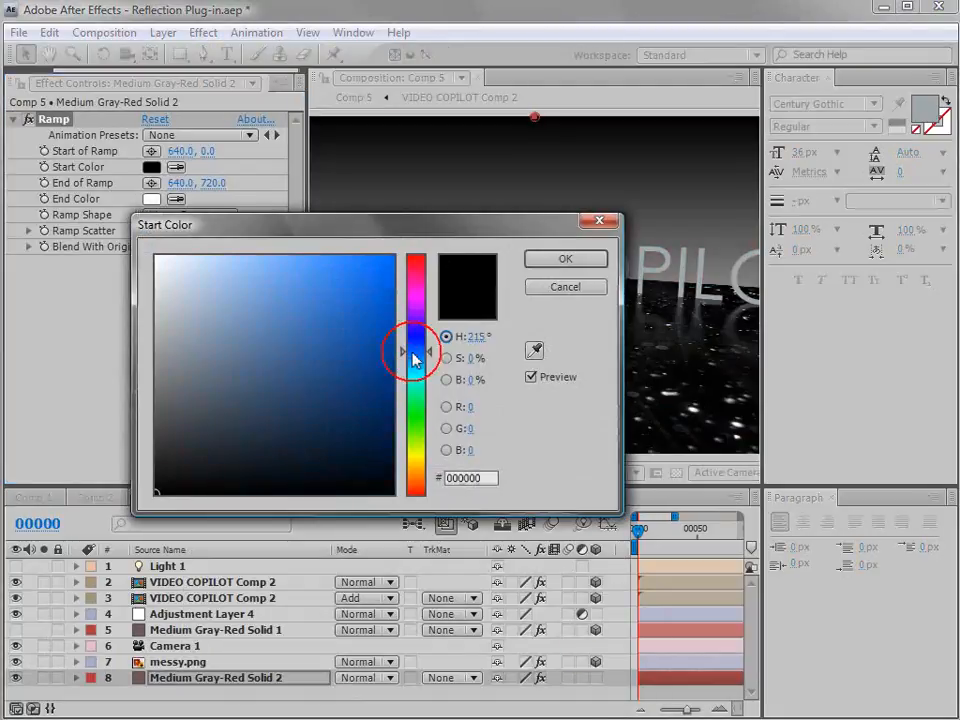
{"action": "left_click", "coordinate": [371, 357]}
{"action": "key", "text": "Return"}
{"action": "left_click", "coordinate": [151, 199]}
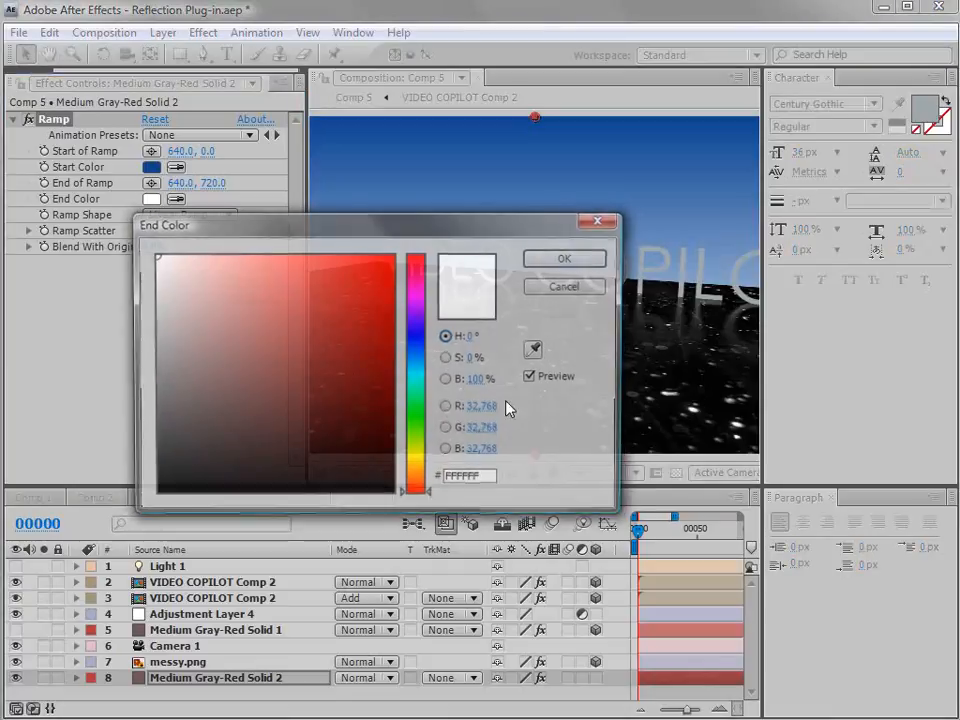
{"action": "left_click", "coordinate": [416, 290]}
{"action": "left_click_drag", "start_coordinate": [370, 320], "coordinate": [380, 326]}
{"action": "left_click", "coordinate": [530, 262]}
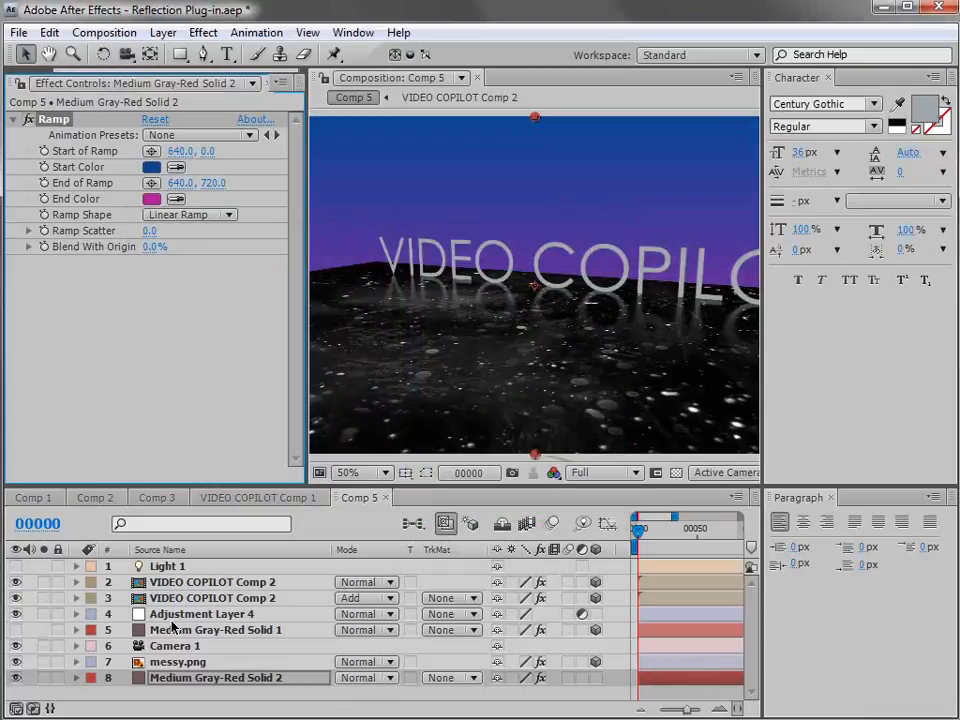
Set the messy.png floor's blending mode to Screen and orbit the camera to a more frontal view of the title.
{"action": "left_click", "coordinate": [180, 662]}
{"action": "left_click", "coordinate": [360, 662]}
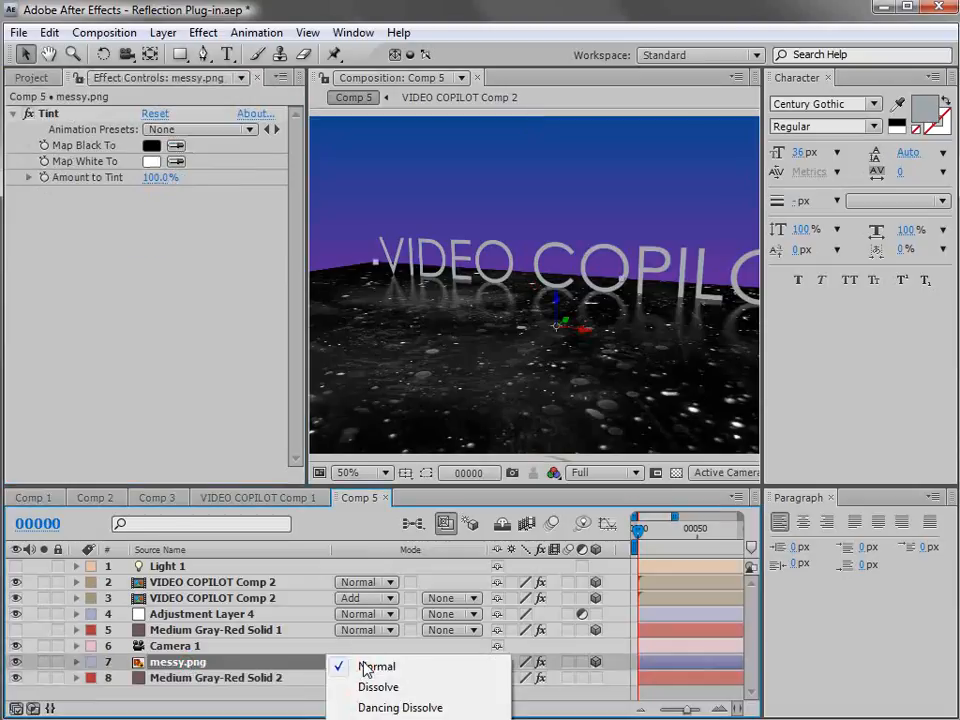
{"action": "left_click", "coordinate": [400, 719]}
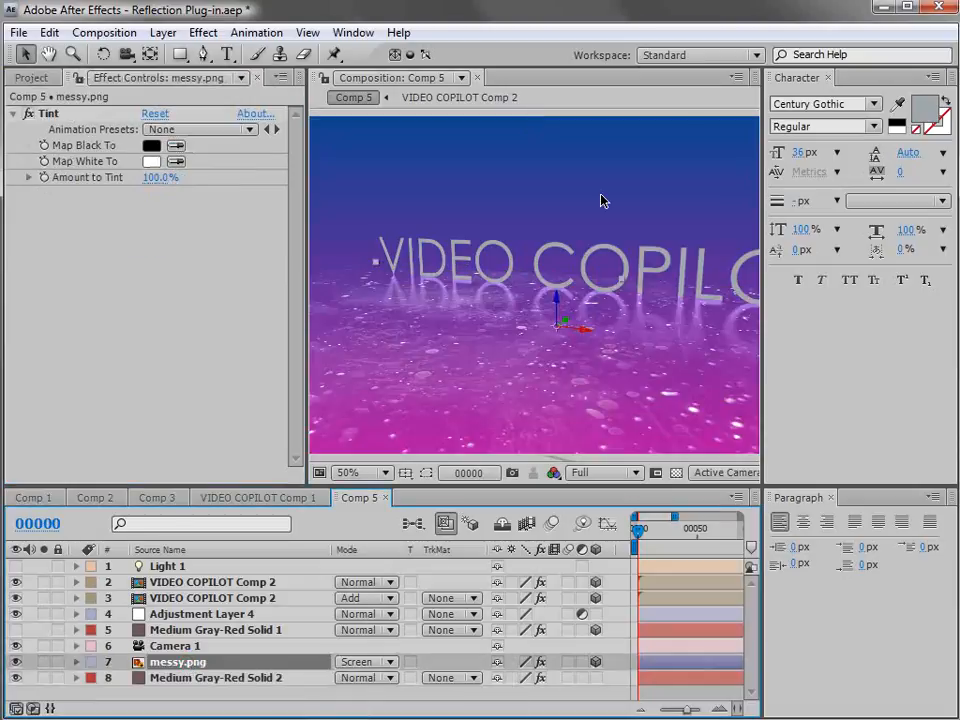
{"action": "scroll", "coordinate": [529, 310], "scroll_direction": "down", "scroll_amount": 2}
{"action": "key", "text": "c"}
{"action": "left_click_drag", "start_coordinate": [458, 345], "coordinate": [480, 340]}
{"action": "key", "text": "v"}
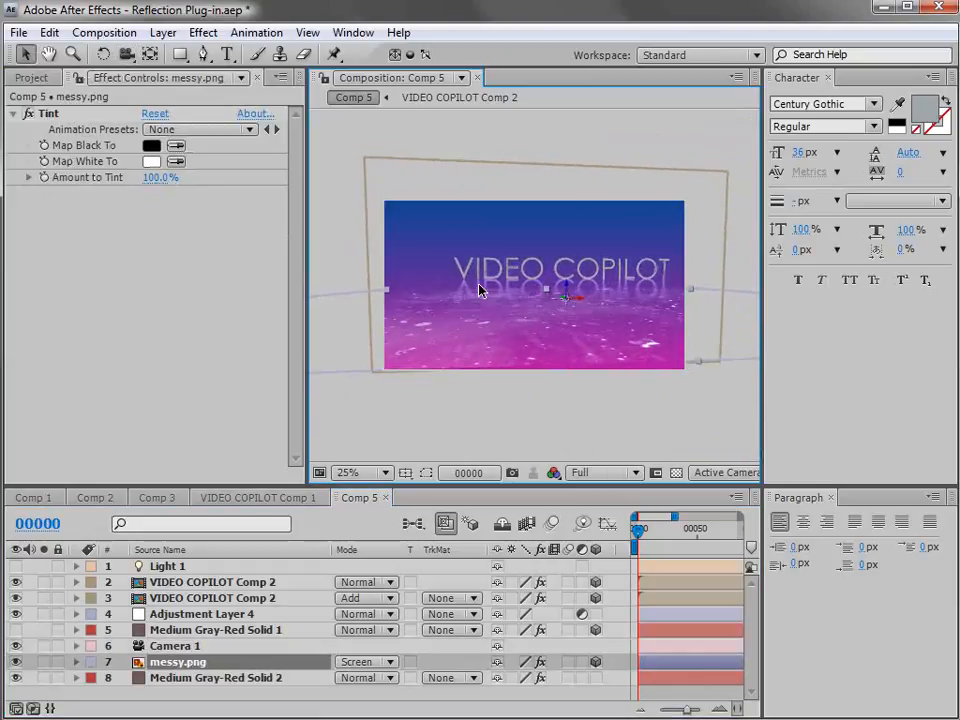
Move both VIDEO COPILOT Comp 2 layers down together in the Front view so the letters rest on the floor line.
{"action": "left_click", "coordinate": [178, 598]}
{"action": "left_click", "coordinate": [184, 583], "text": "shift"}
{"action": "scroll", "coordinate": [600, 258], "scroll_direction": "up", "scroll_amount": 2}
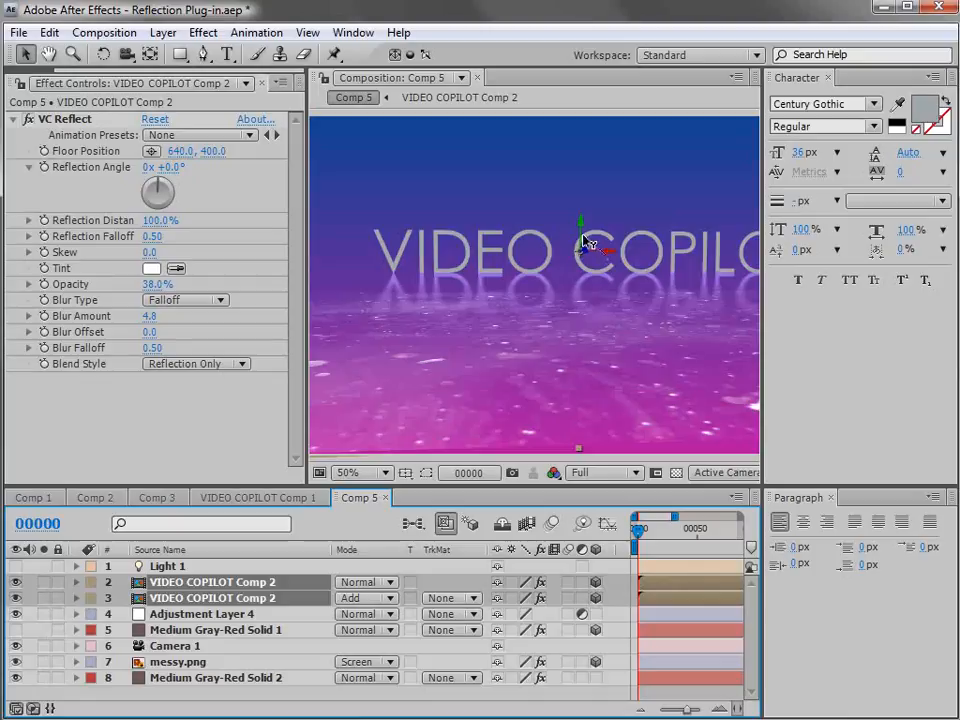
{"action": "left_click_drag", "start_coordinate": [585, 242], "coordinate": [610, 460]}
{"action": "left_click", "coordinate": [727, 474]}
{"action": "left_click", "coordinate": [741, 554]}
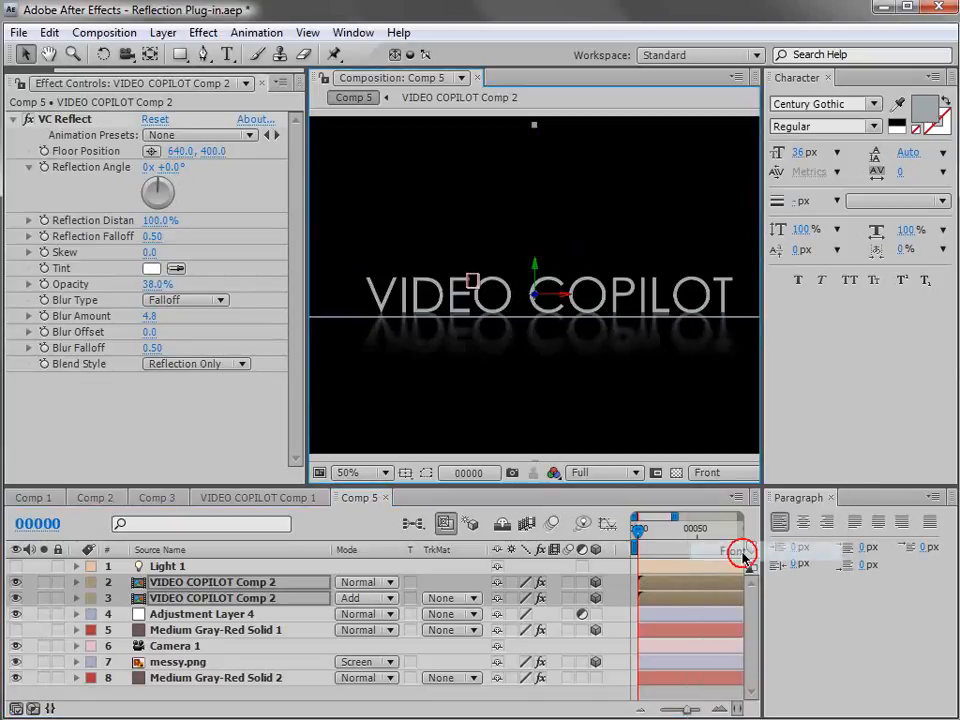
{"action": "scroll", "coordinate": [535, 368], "scroll_direction": "up", "scroll_amount": 2}
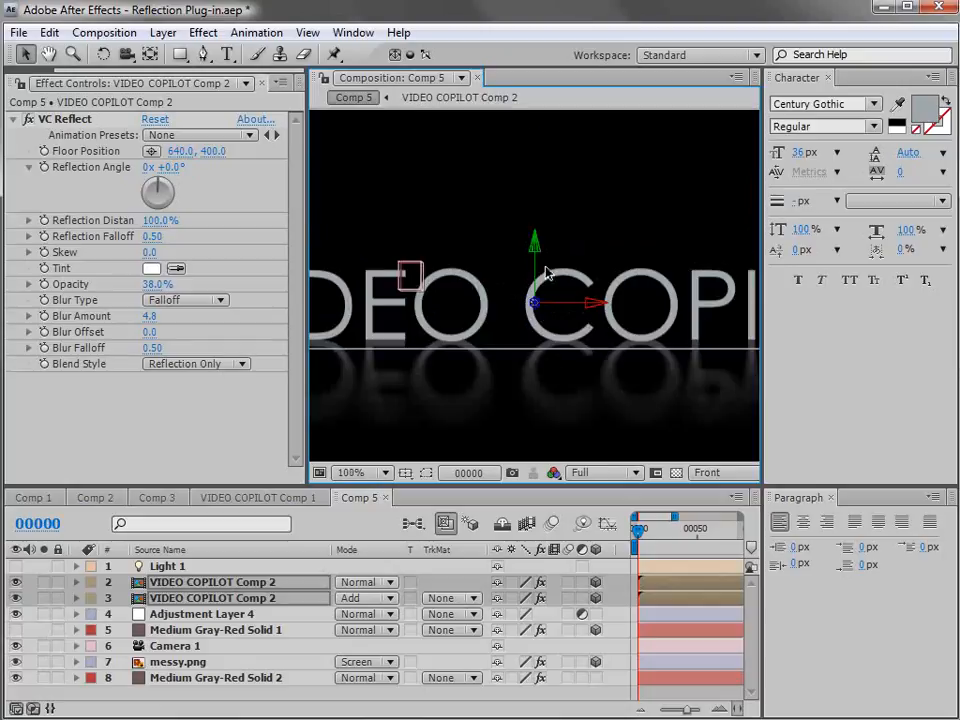
{"action": "left_click_drag", "start_coordinate": [537, 276], "coordinate": [537, 287]}
Return to the Active Camera view and orbit to an angled view with the word VIDEO nearer the camera.
{"action": "left_click", "coordinate": [598, 472]}
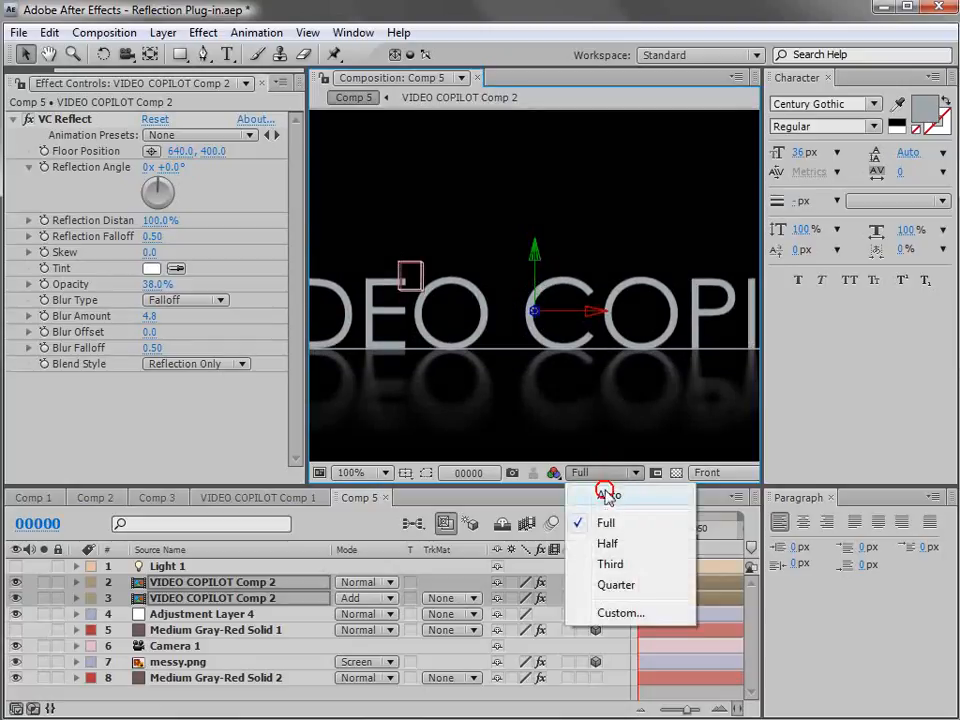
{"action": "left_click", "coordinate": [706, 472]}
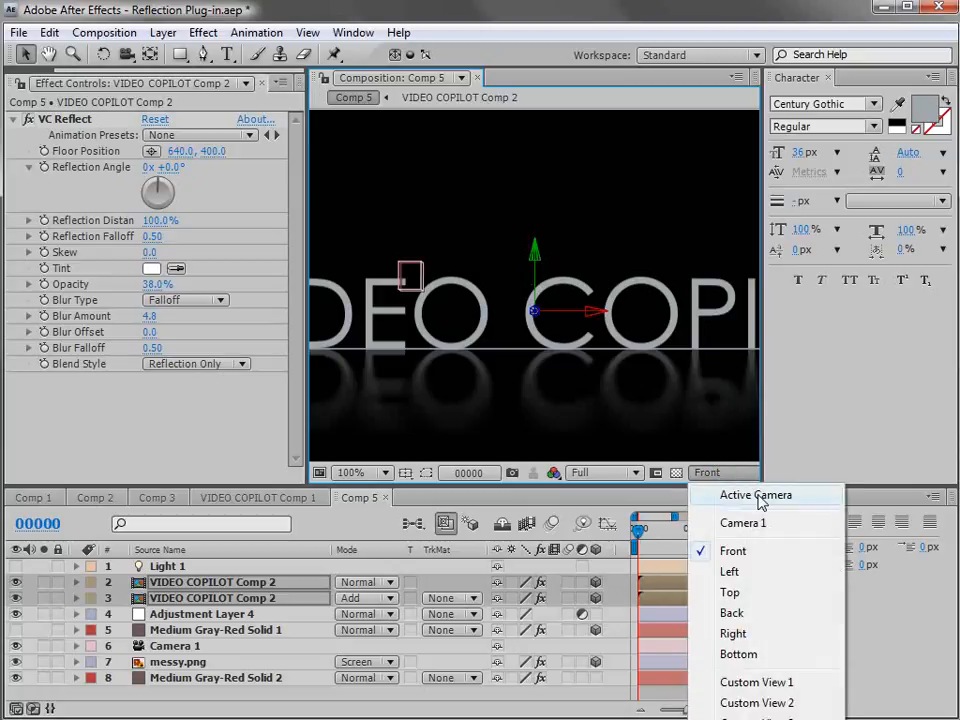
{"action": "left_click", "coordinate": [740, 496]}
{"action": "key", "text": "h"}
{"action": "scroll", "coordinate": [600, 312], "scroll_direction": "down", "scroll_amount": 2}
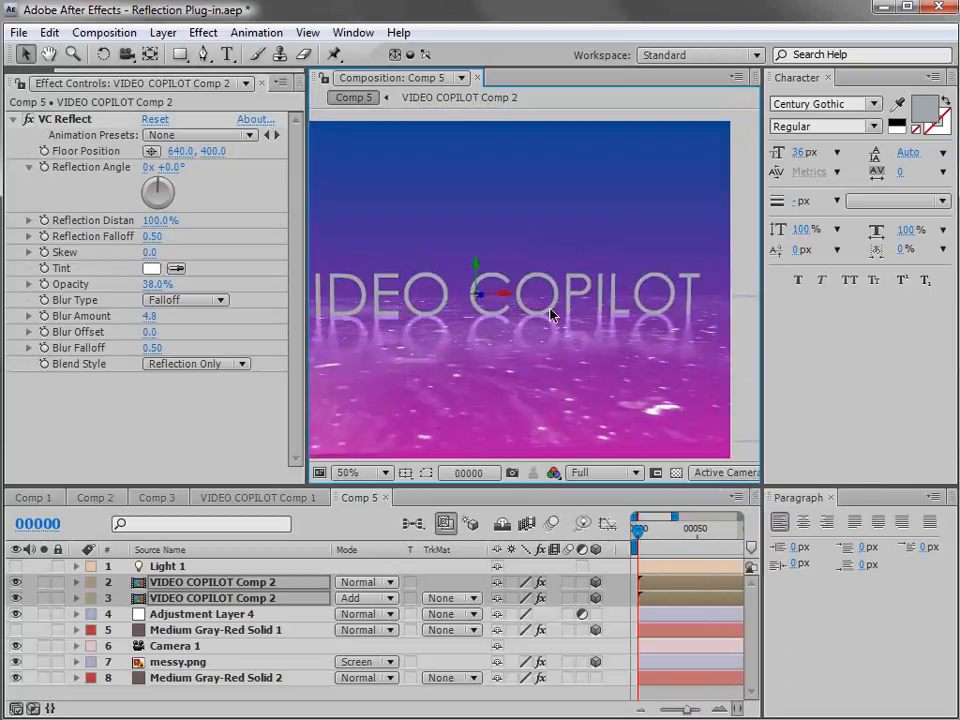
{"action": "key", "text": "c"}
{"action": "left_click_drag", "start_coordinate": [516, 325], "coordinate": [598, 330]}
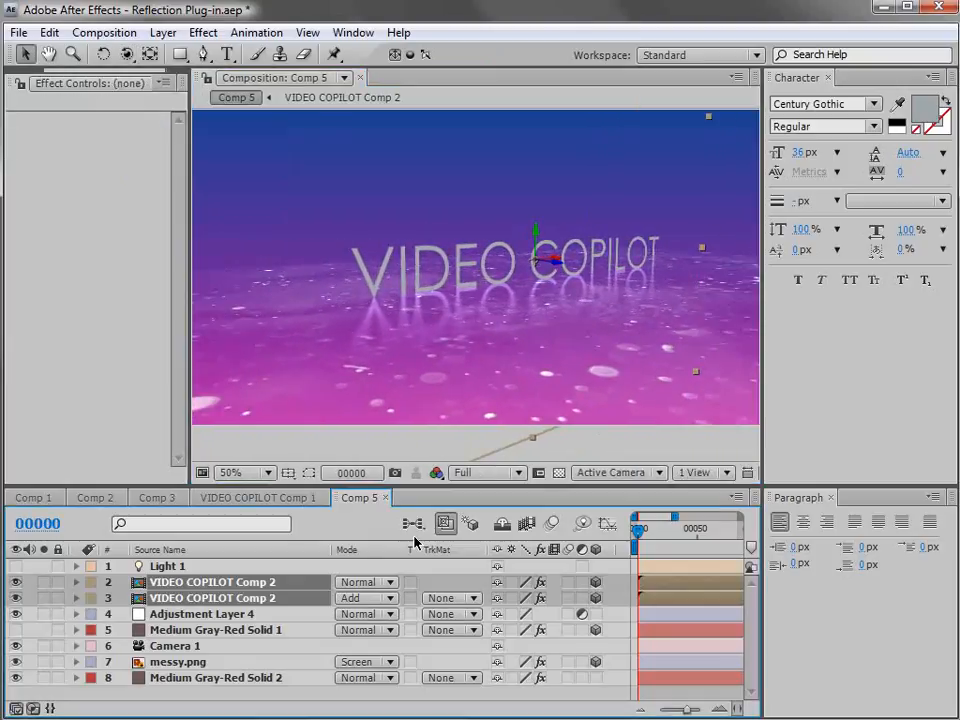
Add a text layer reading "REFLECT" below the glowing horizon in Comp 3.
{"action": "left_click", "coordinate": [157, 497]}
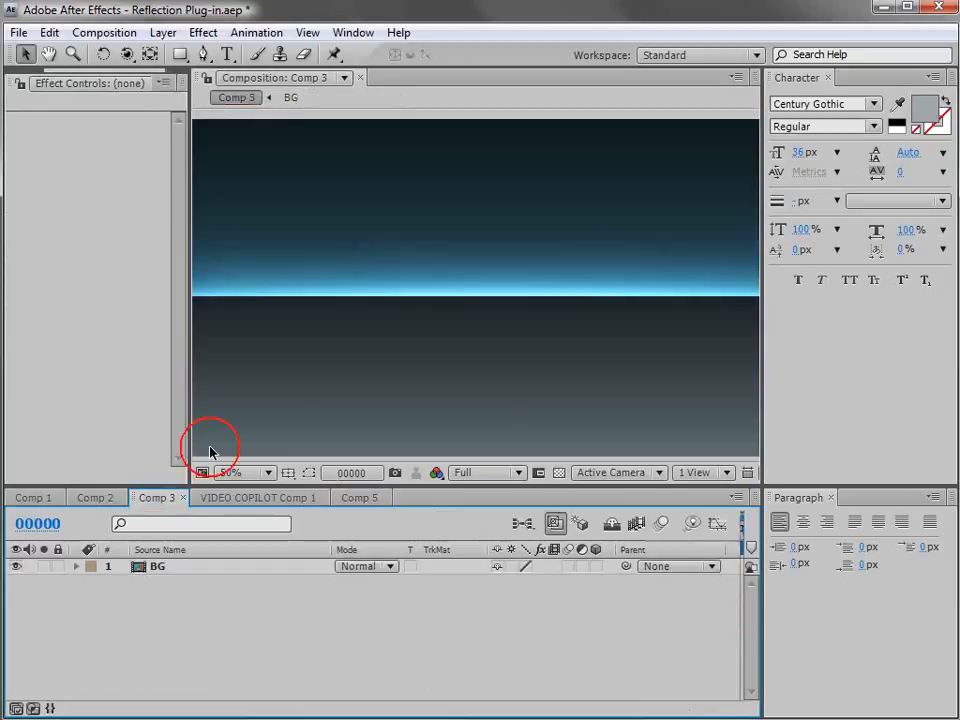
{"action": "left_click", "coordinate": [226, 55]}
{"action": "left_click", "coordinate": [356, 318]}
{"action": "type", "text": "REF"}
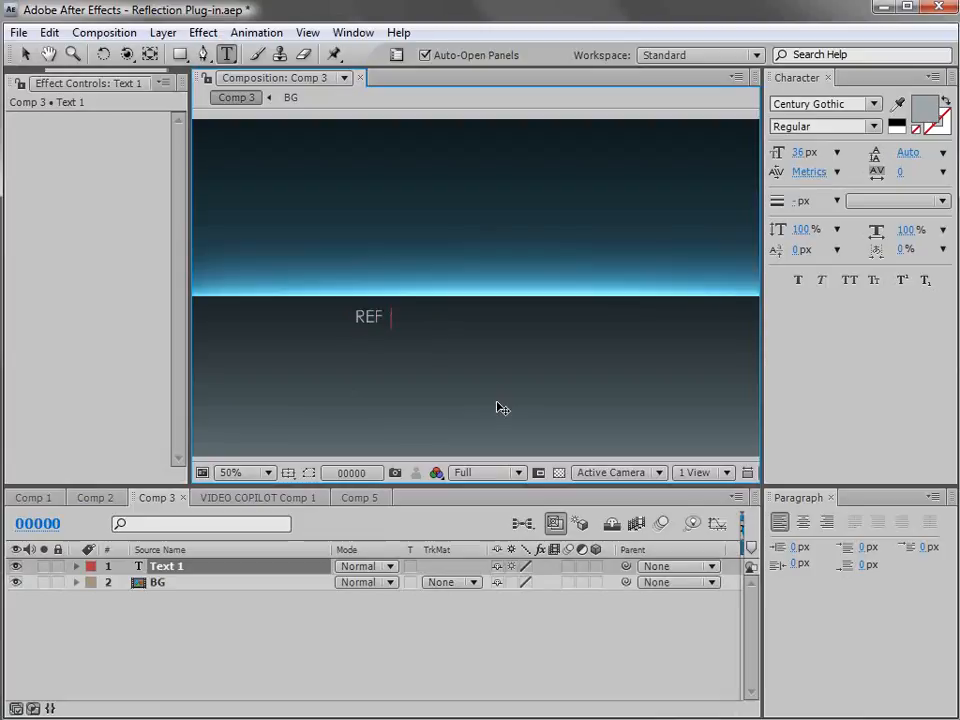
{"action": "type", "text": "LECT"}
{"action": "left_click", "coordinate": [25, 54]}
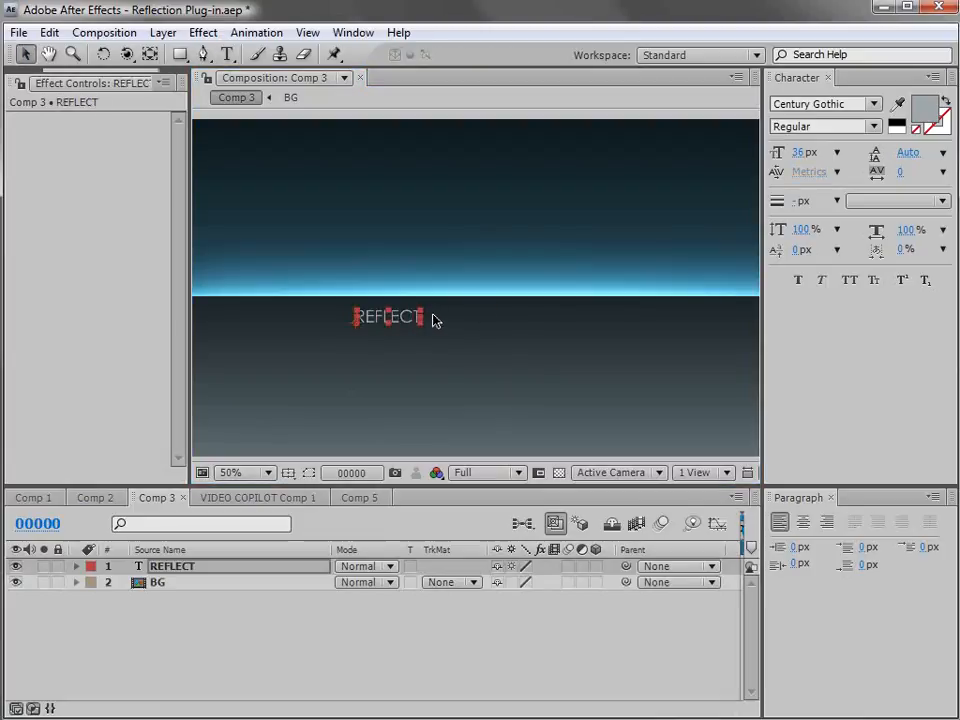
Enlarge the REFLECT text, place it centrally just below the horizon line, and pre-compose it with the default settings.
{"action": "left_click_drag", "start_coordinate": [425, 311], "coordinate": [688, 260]}
{"action": "left_click_drag", "start_coordinate": [585, 291], "coordinate": [555, 341]}
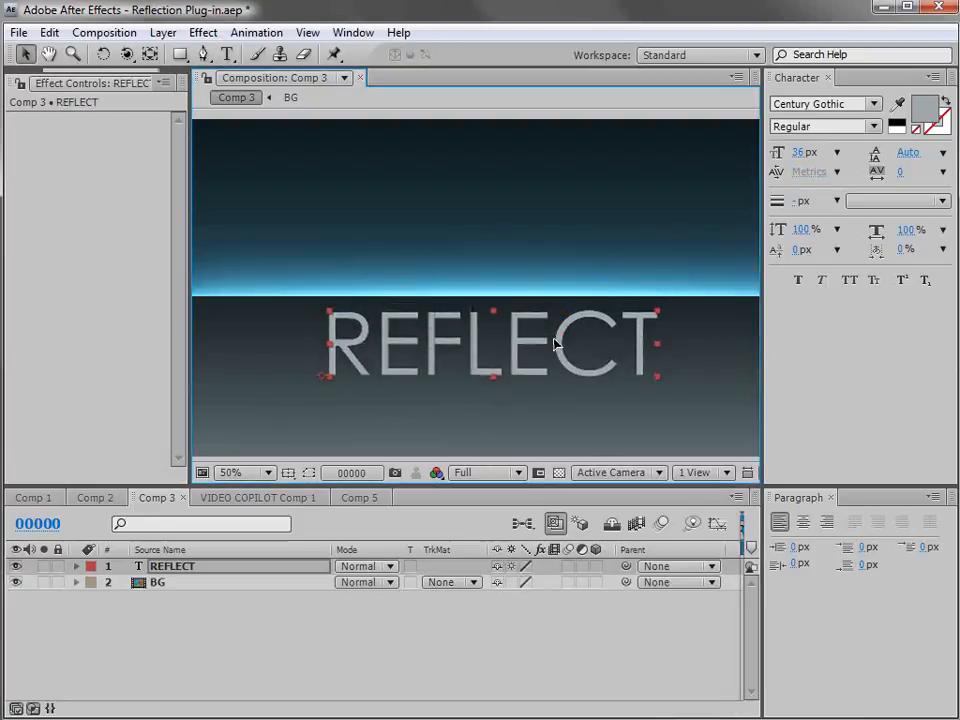
{"action": "left_click", "coordinate": [163, 32]}
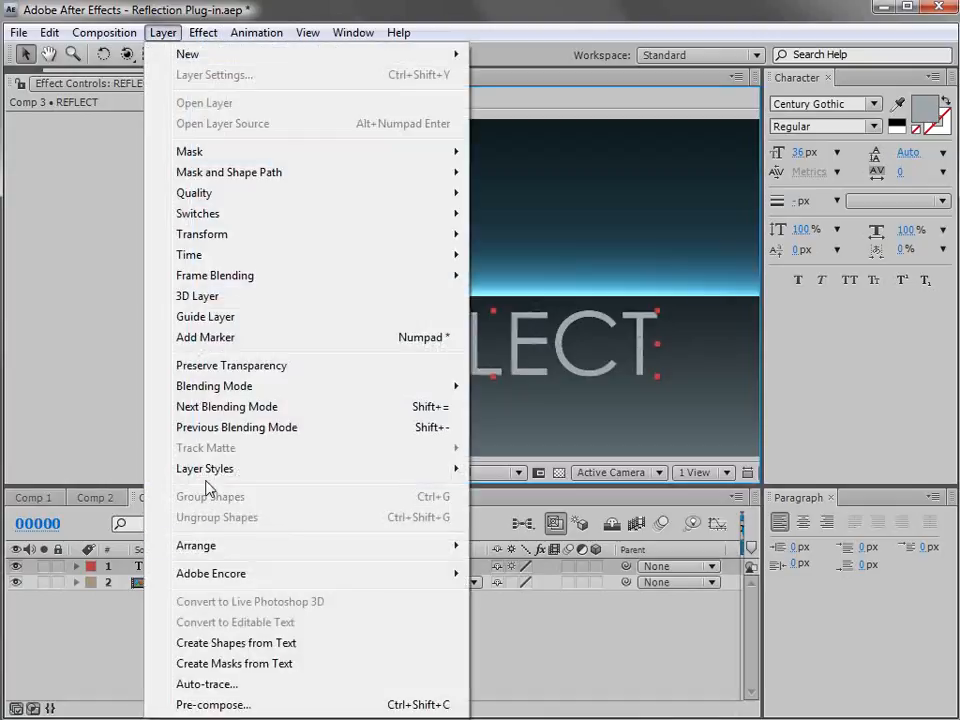
{"action": "left_click", "coordinate": [189, 700]}
{"action": "left_click", "coordinate": [490, 487]}
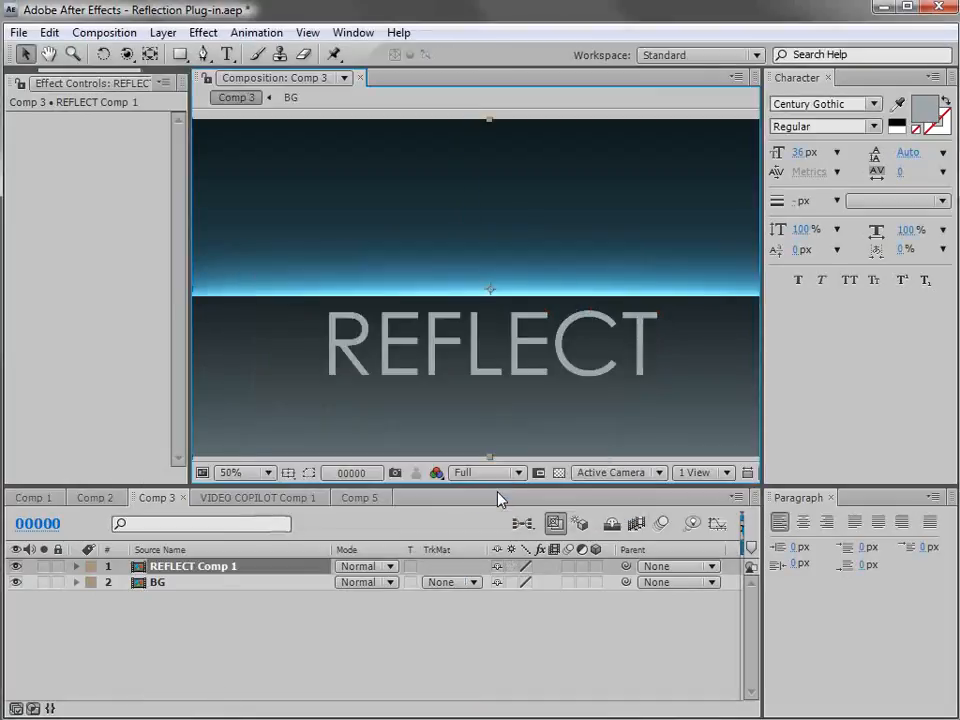
Apply VC Reflect to the REFLECT Comp 1 layer and move its Floor Position to 640, 544 at the letters' base.
{"action": "left_click", "coordinate": [203, 32]}
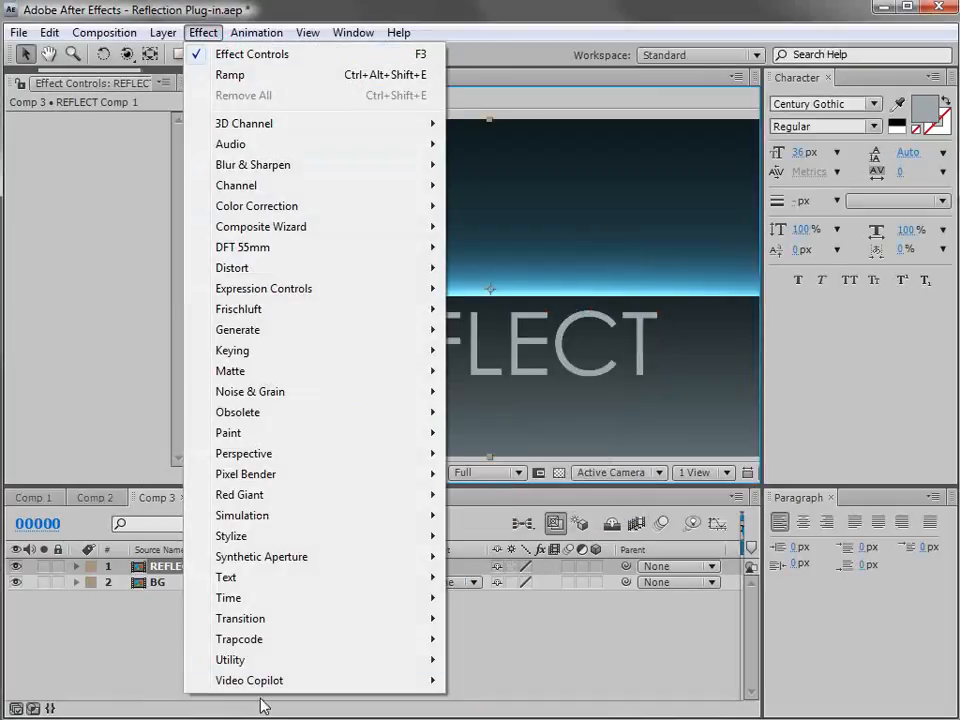
{"action": "mouse_move", "coordinate": [420, 680]}
{"action": "left_click", "coordinate": [500, 718]}
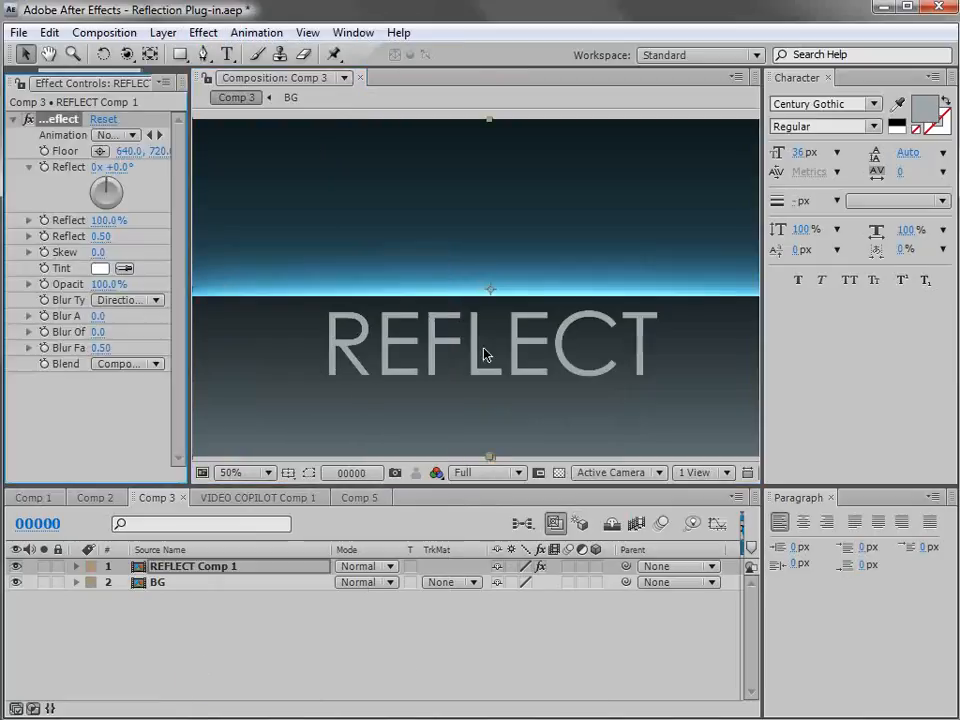
{"action": "left_click_drag", "start_coordinate": [193, 231], "coordinate": [212, 231]}
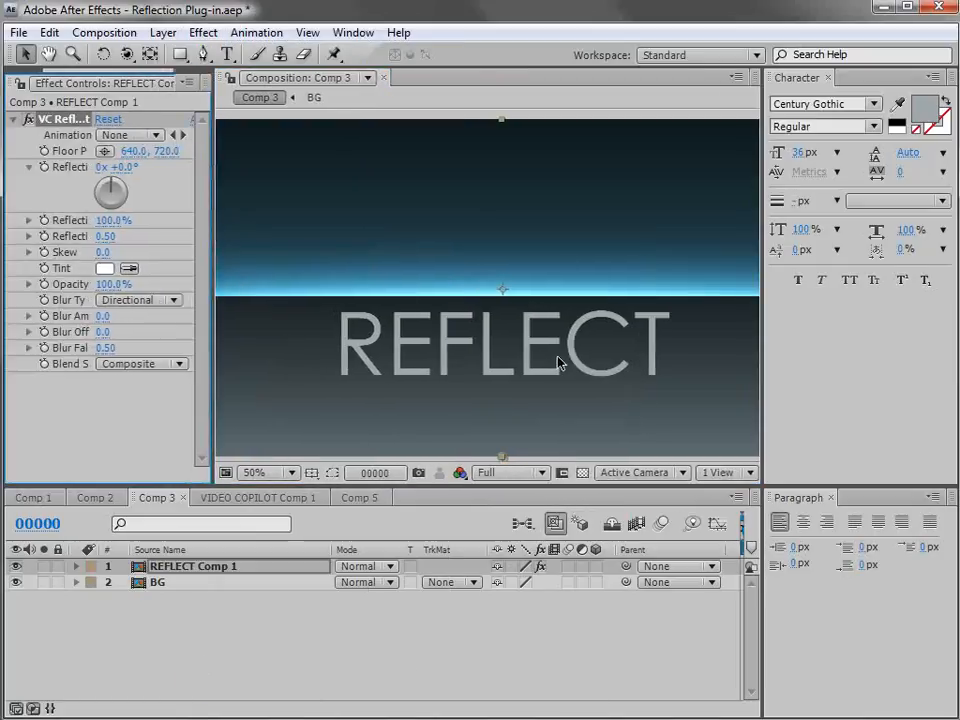
{"action": "key", "text": "comma"}
{"action": "left_click_drag", "start_coordinate": [495, 366], "coordinate": [491, 331]}
{"action": "key", "text": "period"}
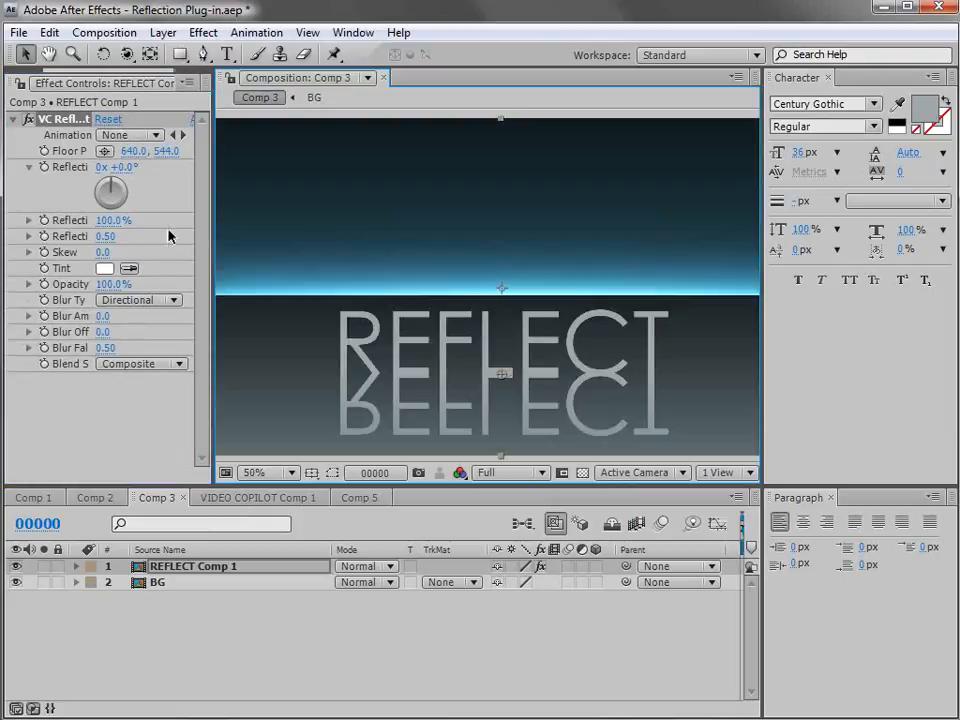
Set the reflection's Opacity to 64%, Reflection Distance to 19% and Blur Amount to 1.9, and nudge the REFLECT layer slightly upward.
{"action": "left_click_drag", "start_coordinate": [106, 284], "coordinate": [80, 286]}
{"action": "left_click_drag", "start_coordinate": [111, 221], "coordinate": [43, 235]}
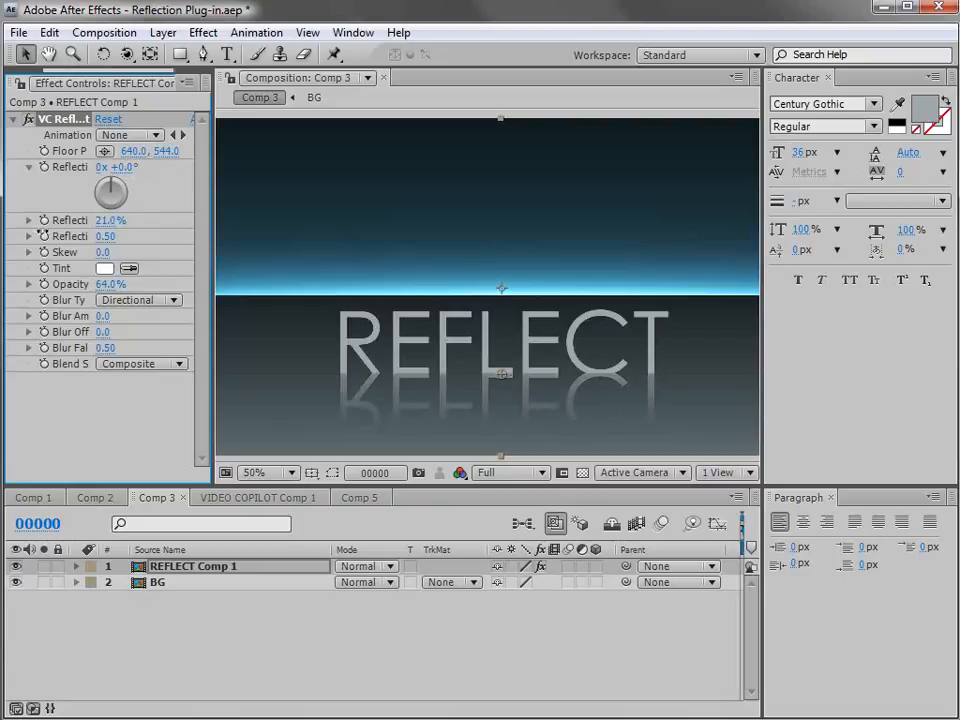
{"action": "left_click_drag", "start_coordinate": [107, 317], "coordinate": [124, 308]}
{"action": "mouse_move", "coordinate": [540, 360]}
{"action": "left_mouse_down"}
{"action": "mouse_move", "coordinate": [531, 348]}
{"action": "mouse_move", "coordinate": [540, 349]}
{"action": "left_mouse_up"}
Compare the Behind Original and Composite blend styles close up where the letters meet their reflection, ending on Behind Original.
{"action": "left_click", "coordinate": [125, 364]}
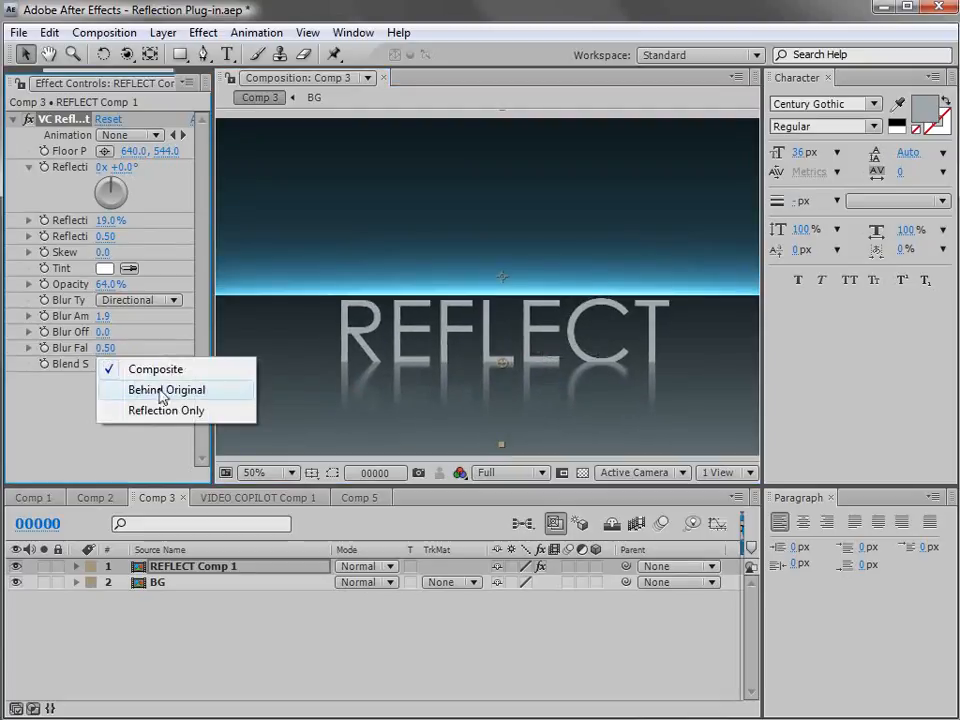
{"action": "left_click", "coordinate": [162, 390]}
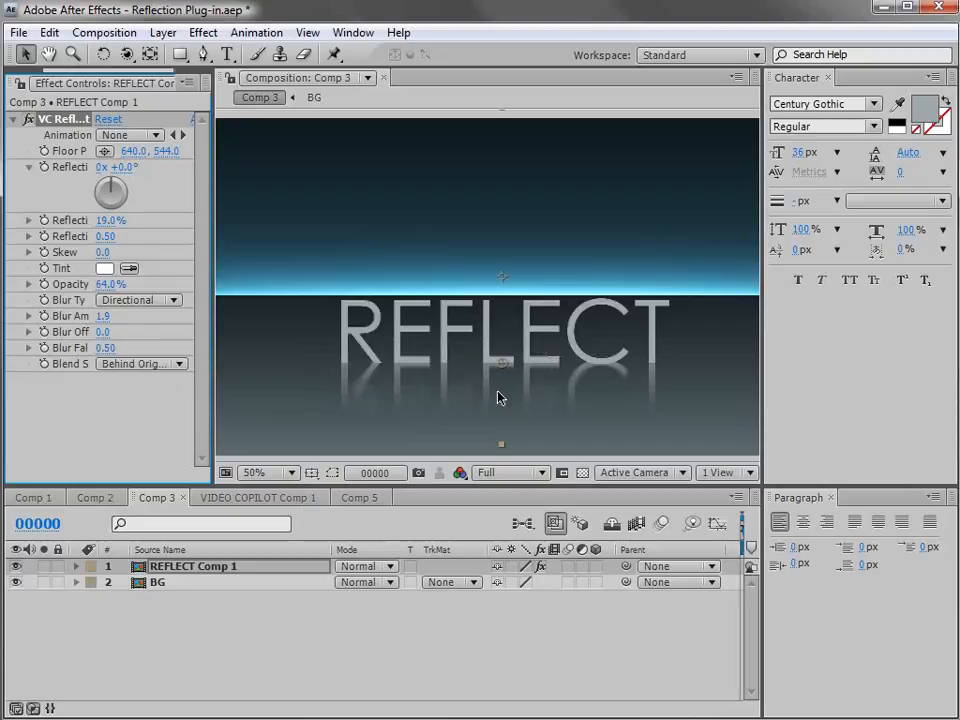
{"action": "key", "text": "period"}
{"action": "left_click_drag", "start_coordinate": [641, 386], "coordinate": [446, 270]}
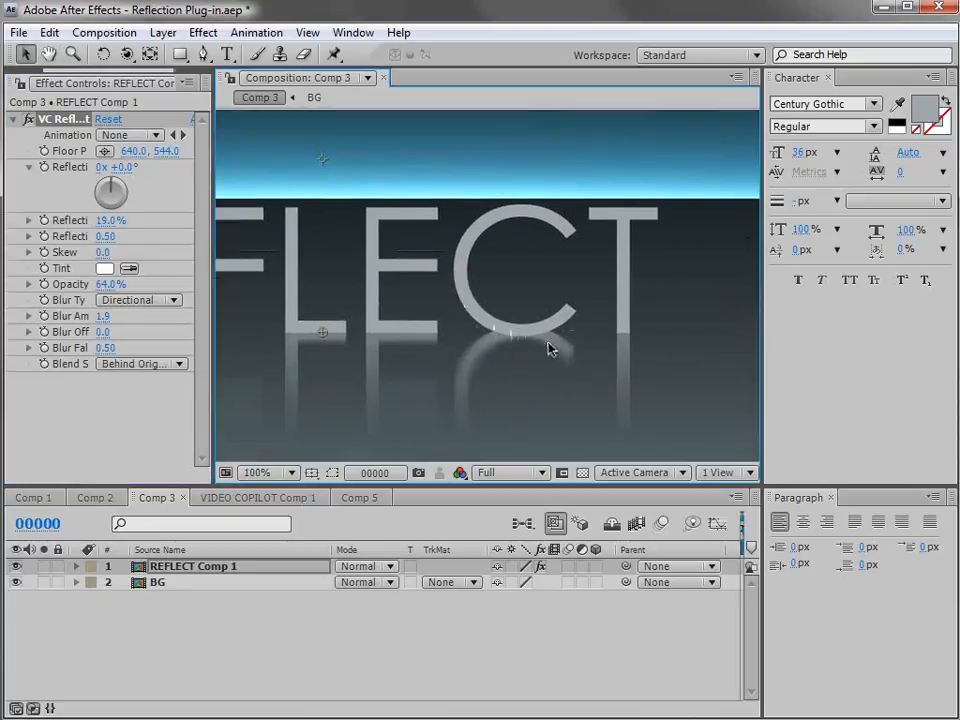
{"action": "left_click", "coordinate": [170, 364]}
{"action": "left_click", "coordinate": [154, 343]}
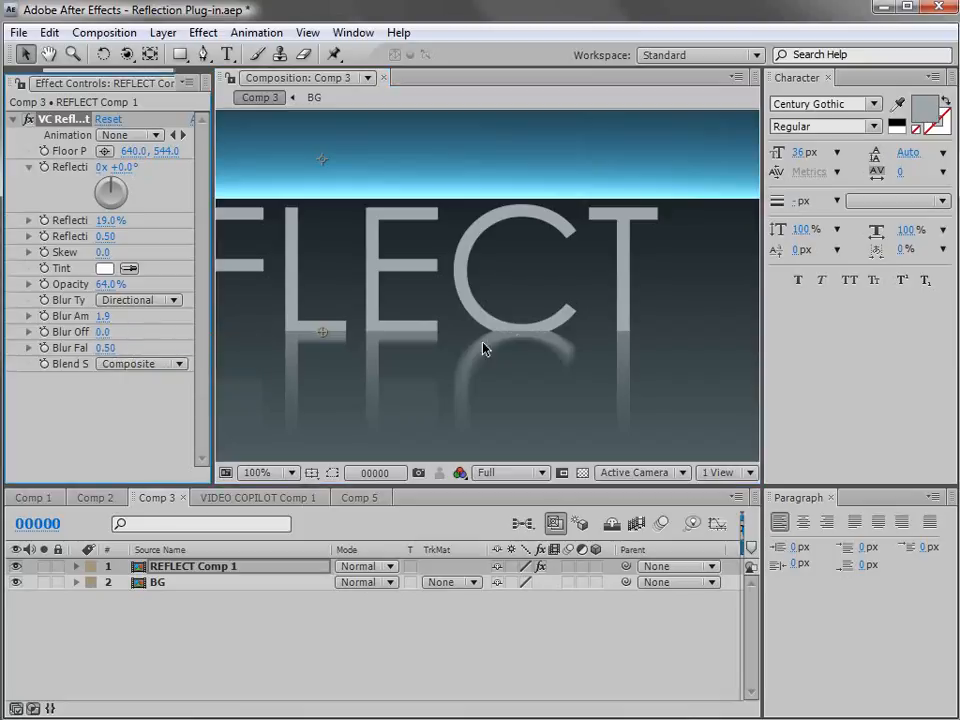
{"action": "left_click", "coordinate": [140, 364]}
{"action": "left_click", "coordinate": [154, 388]}
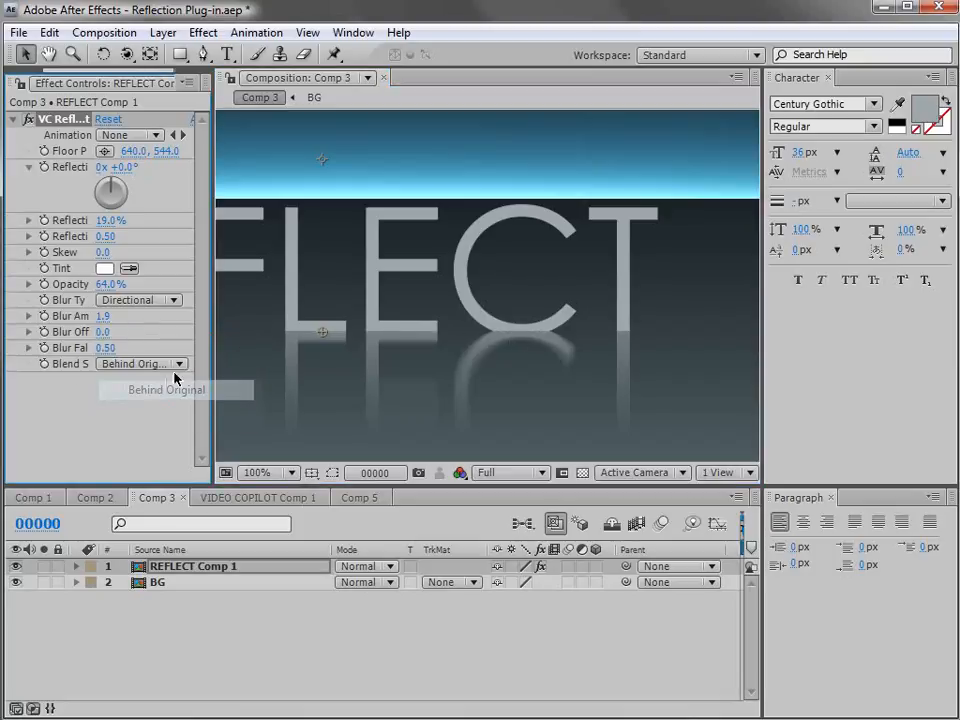
{"action": "left_click_drag", "start_coordinate": [309, 332], "coordinate": [471, 309]}
{"action": "scroll", "coordinate": [482, 318], "scroll_direction": "down", "scroll_amount": 1}
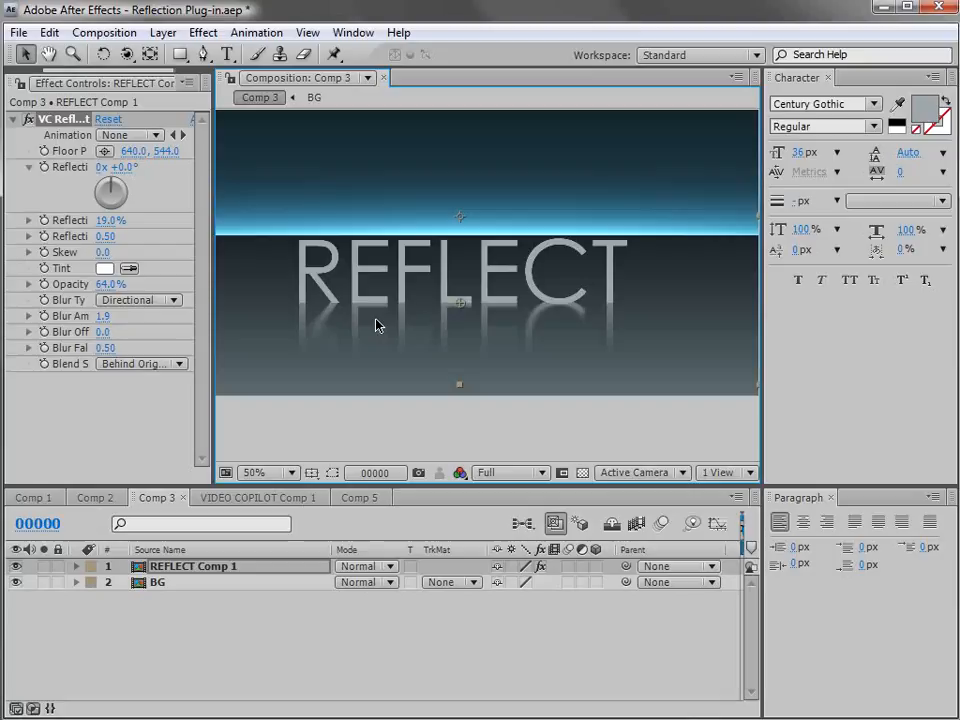
Widen the effect settings area and set VC Reflect's Blend Style to Reflection Only.
{"action": "left_click_drag", "start_coordinate": [209, 296], "coordinate": [307, 290]}
{"action": "left_click", "coordinate": [185, 362]}
{"action": "left_click", "coordinate": [191, 387]}
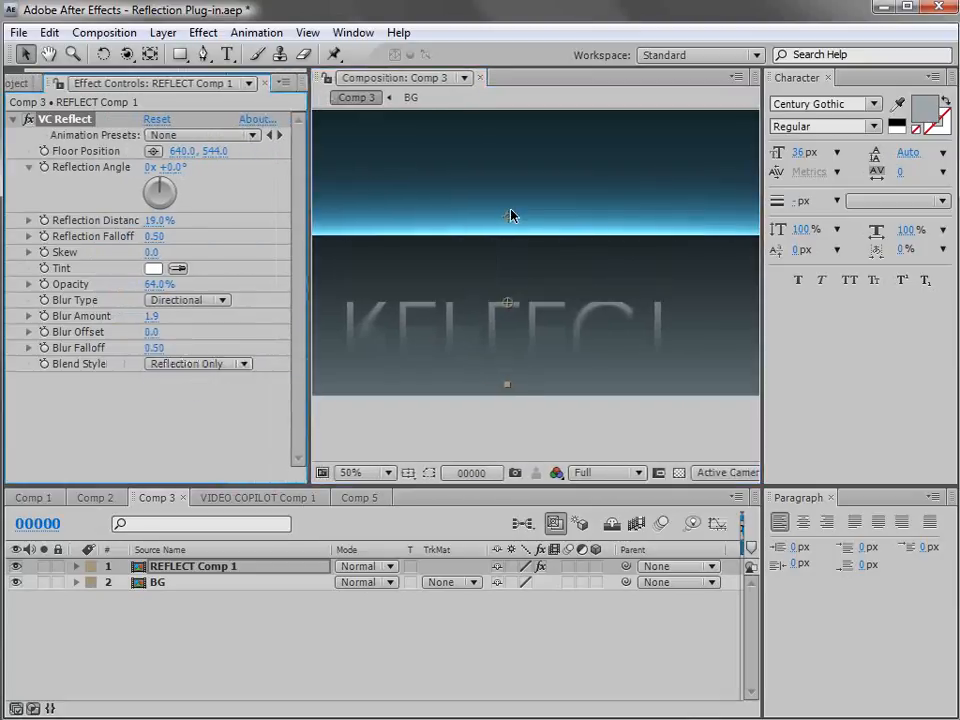
Add a Scatter effect to the REFLECT reflection with a Scatter Amount of 10 and examine its grain up close.
{"action": "left_click", "coordinate": [203, 33]}
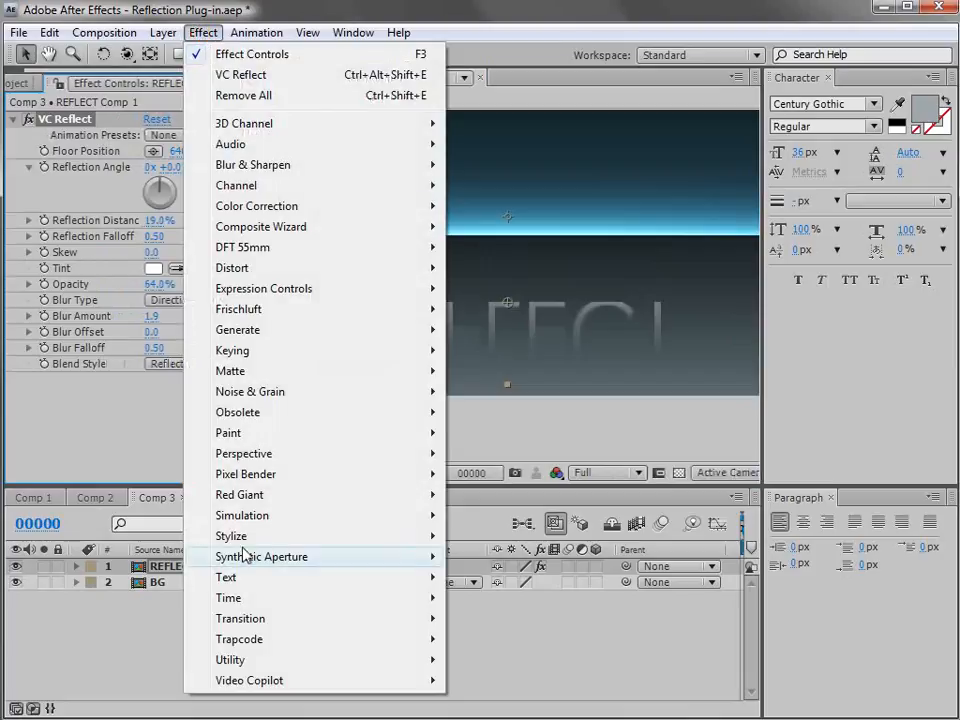
{"action": "mouse_move", "coordinate": [240, 536]}
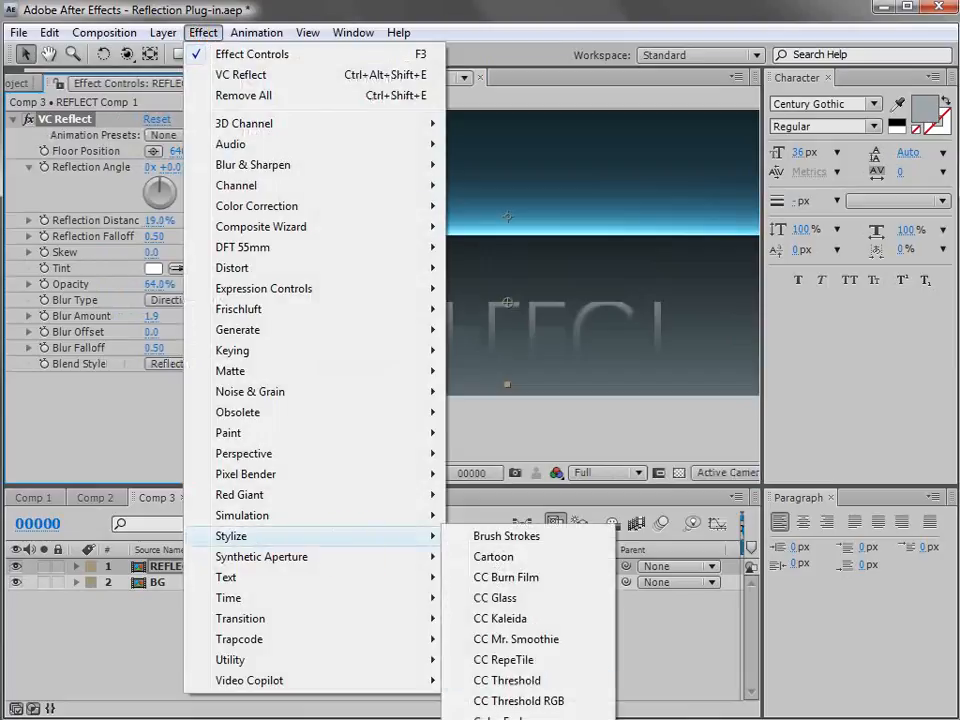
{"action": "left_click", "coordinate": [500, 718]}
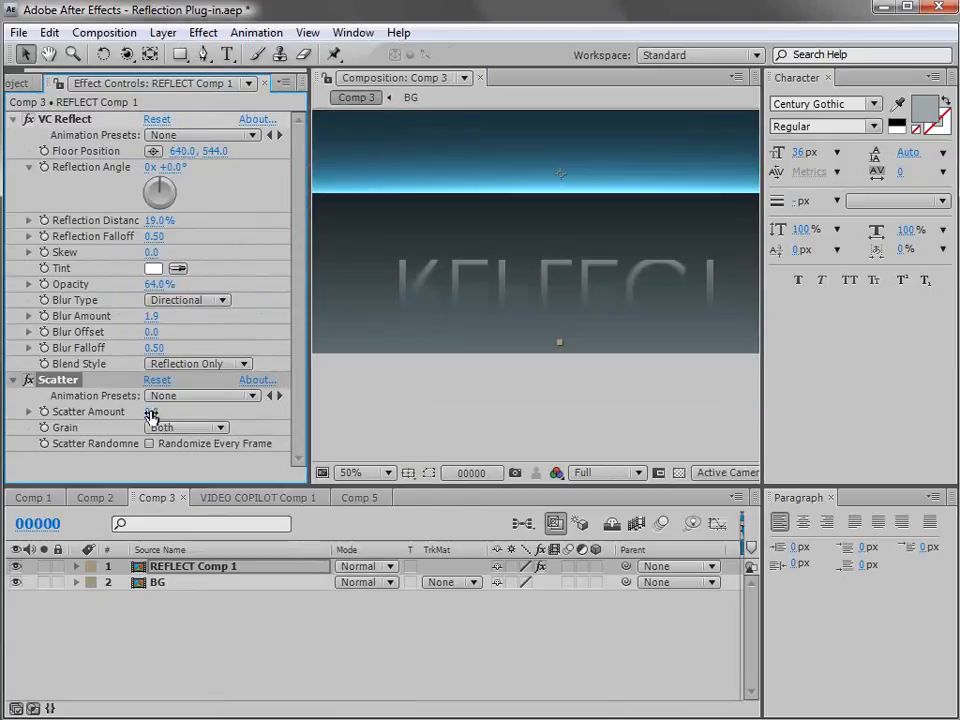
{"action": "left_click_drag", "start_coordinate": [148, 412], "coordinate": [156, 411]}
{"action": "scroll", "coordinate": [428, 373], "scroll_direction": "up", "scroll_amount": 1}
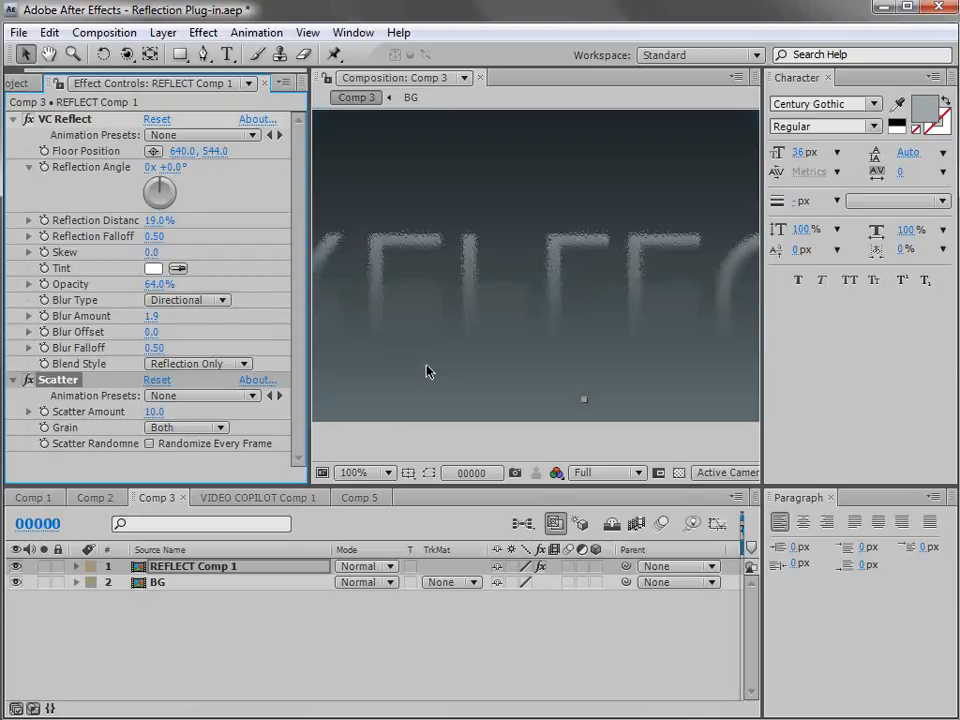
{"action": "key", "text": "space"}
{"action": "left_click_drag", "start_coordinate": [448, 286], "coordinate": [574, 333]}
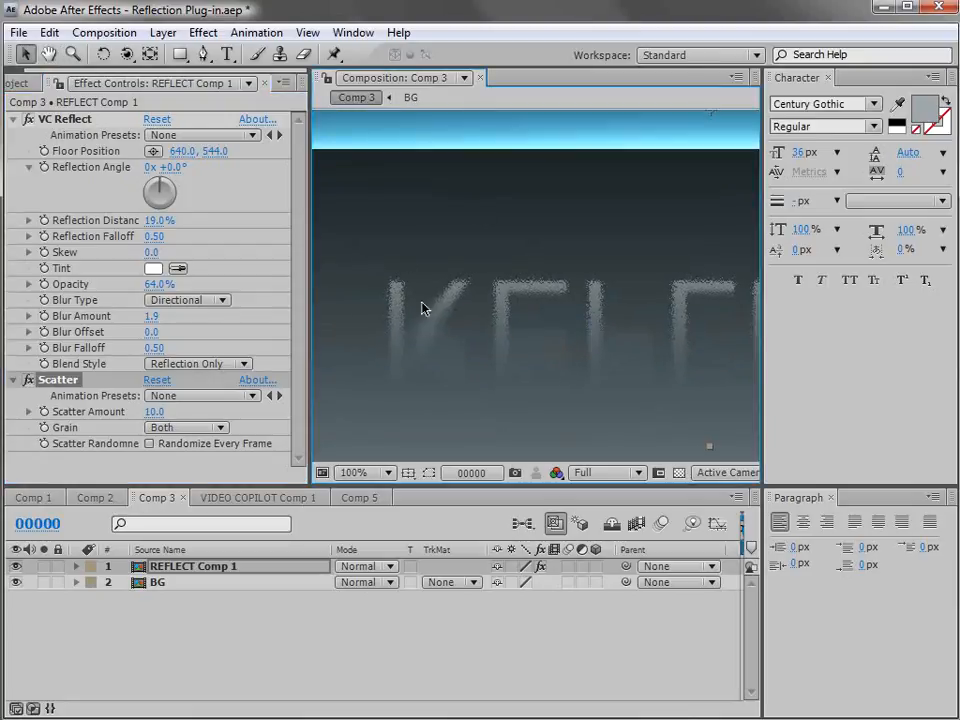
Add CC Composite to REFLECT Comp 1 with RGB Only turned off, and check the result in an enlarged preview.
{"action": "left_click", "coordinate": [203, 32]}
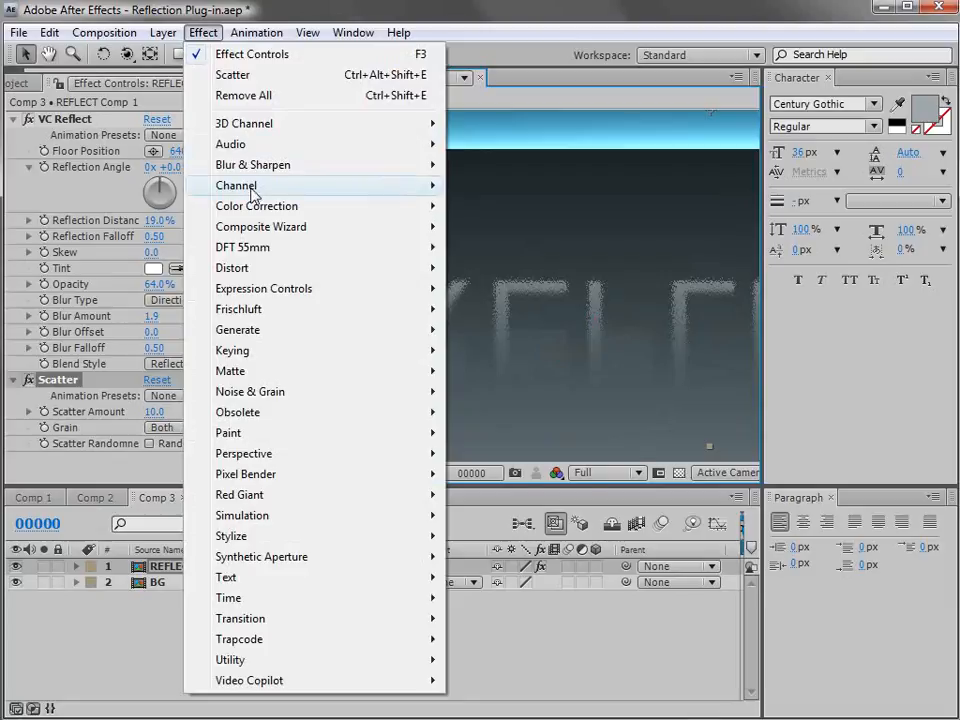
{"action": "mouse_move", "coordinate": [252, 196]}
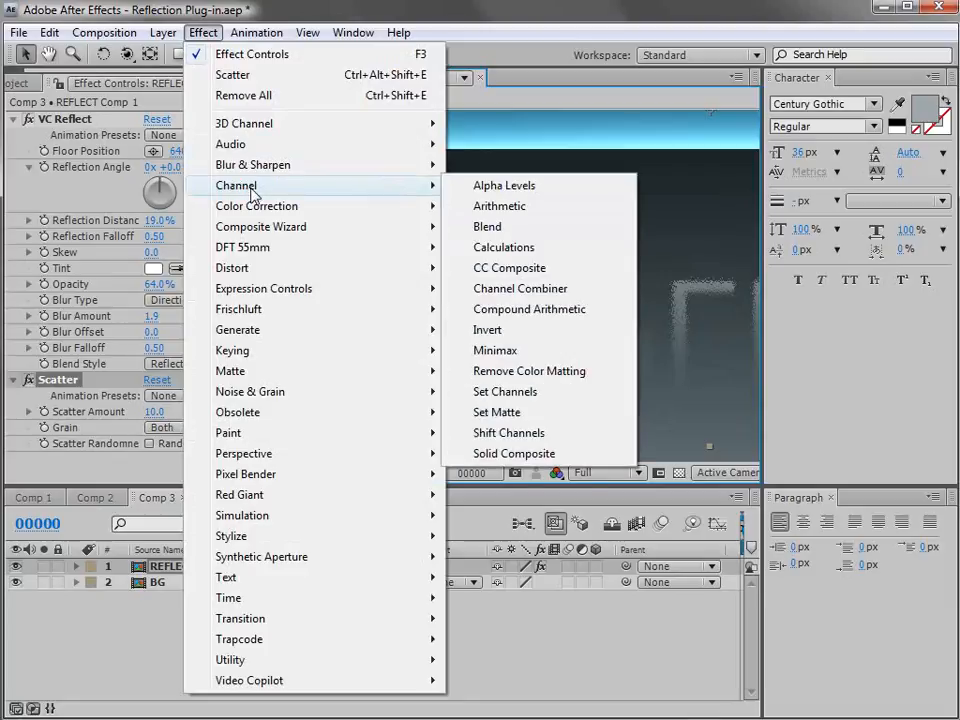
{"action": "left_click", "coordinate": [517, 277]}
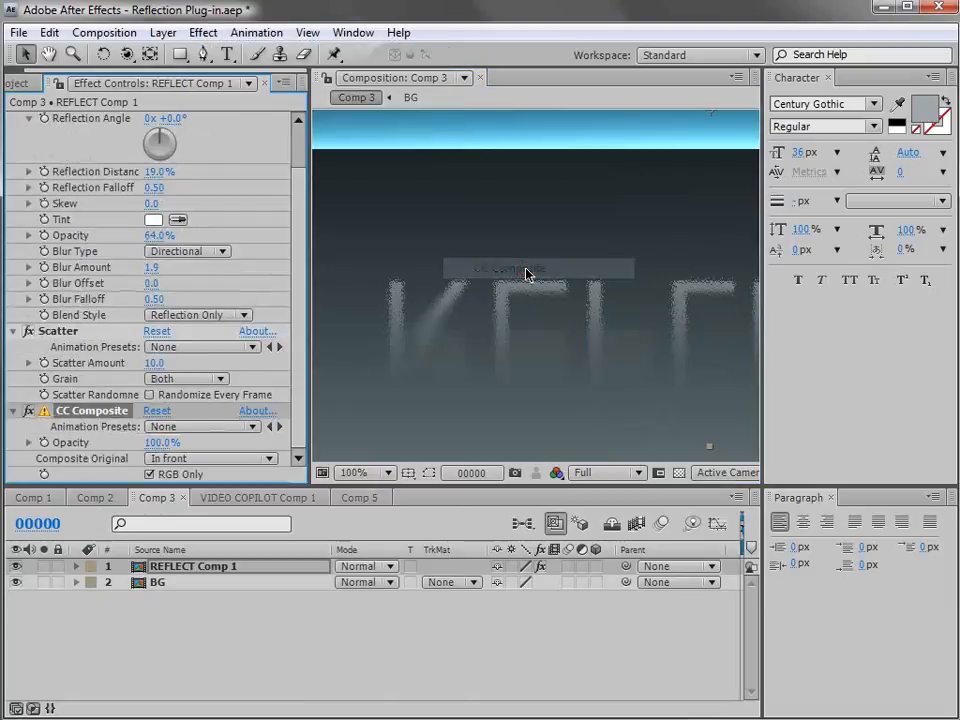
{"action": "left_click", "coordinate": [150, 475]}
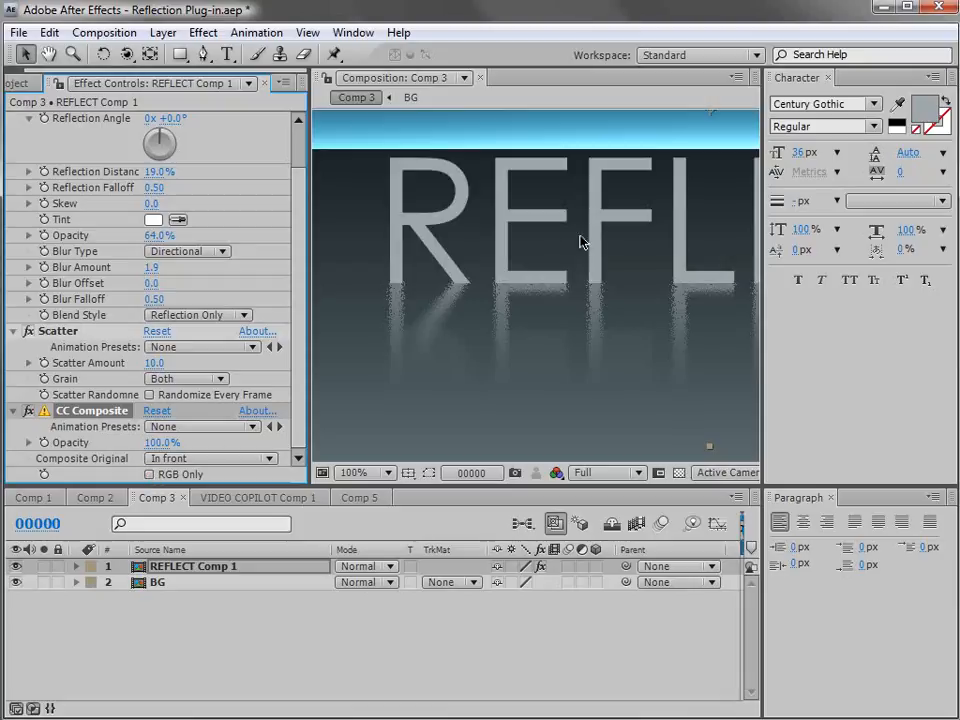
{"action": "left_click_drag", "start_coordinate": [563, 251], "coordinate": [539, 313]}
{"action": "key", "text": "grave"}
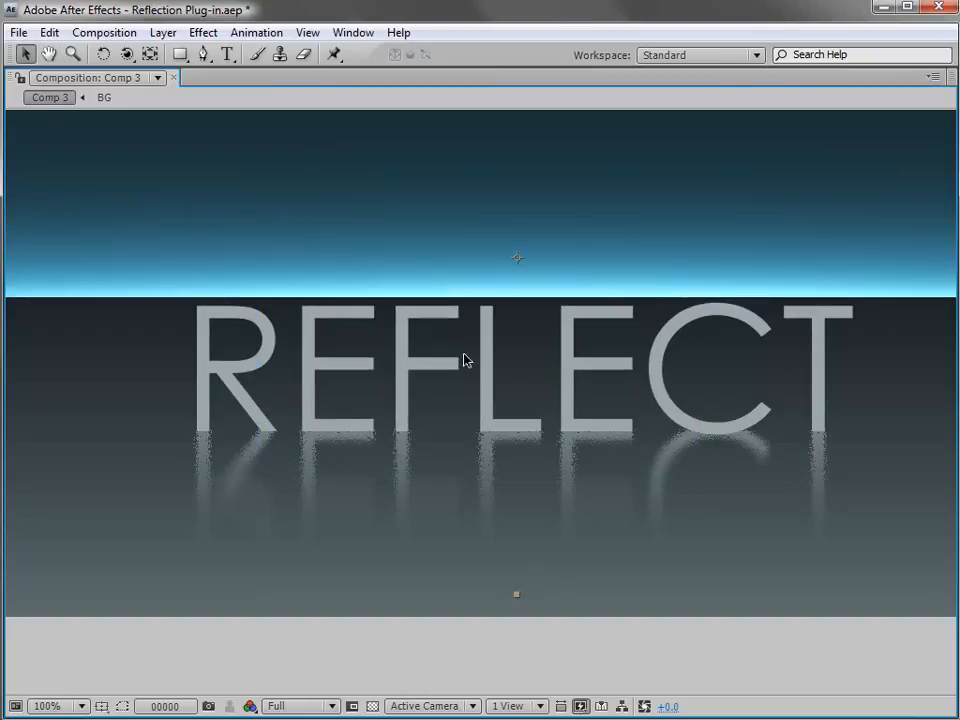
{"action": "key", "text": "grave"}
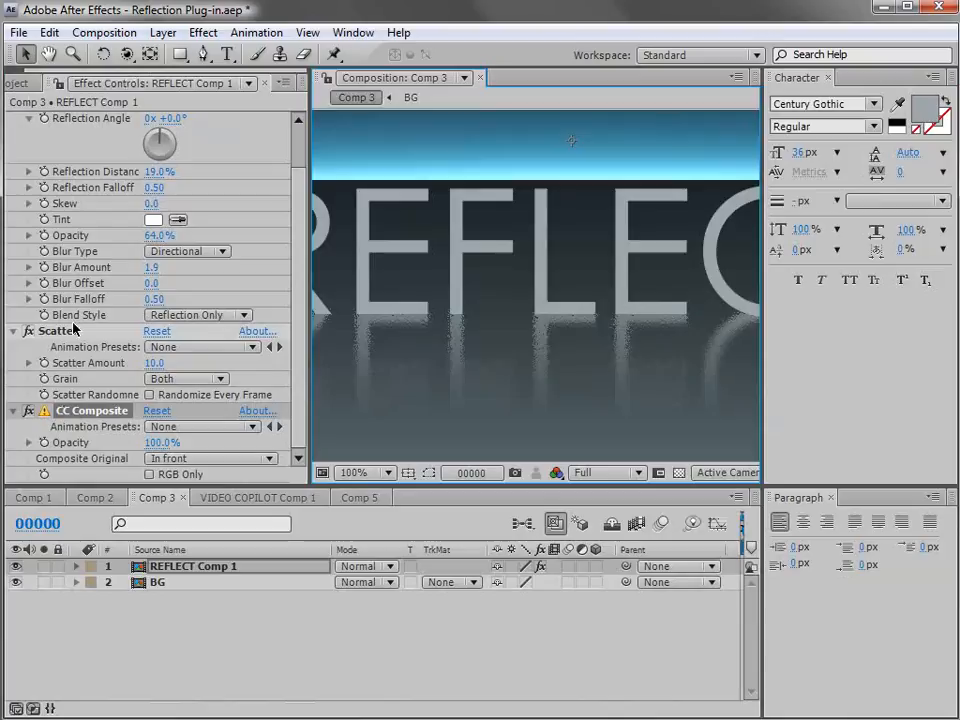
Add a Fast Blur between Scatter and CC Composite and set its Blurriness to 10.
{"action": "left_click", "coordinate": [203, 32]}
{"action": "mouse_move", "coordinate": [243, 164]}
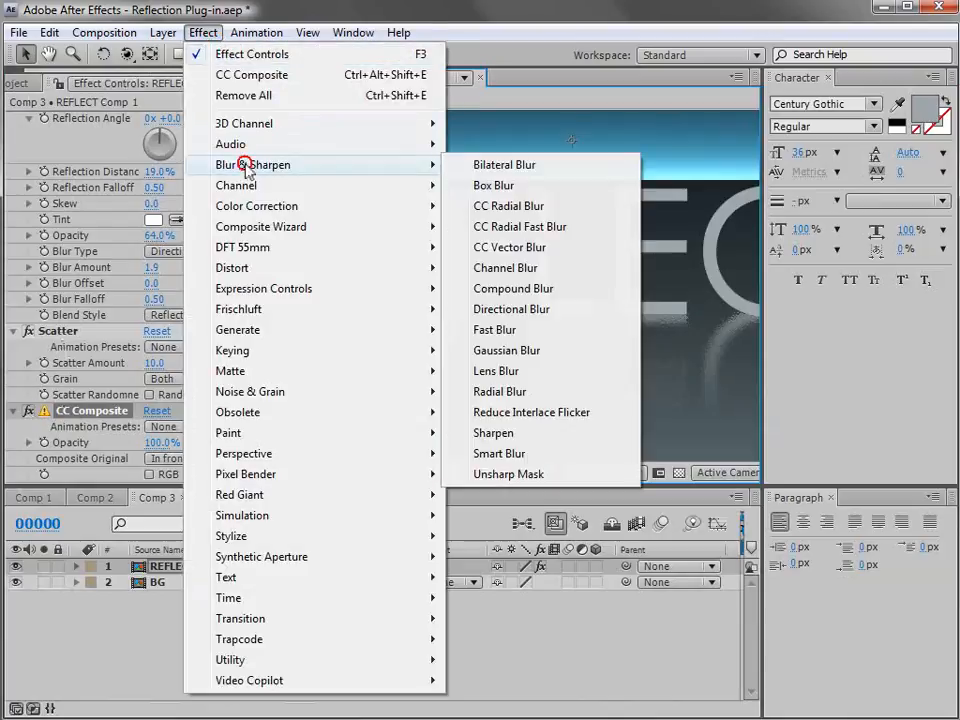
{"action": "left_click", "coordinate": [486, 329]}
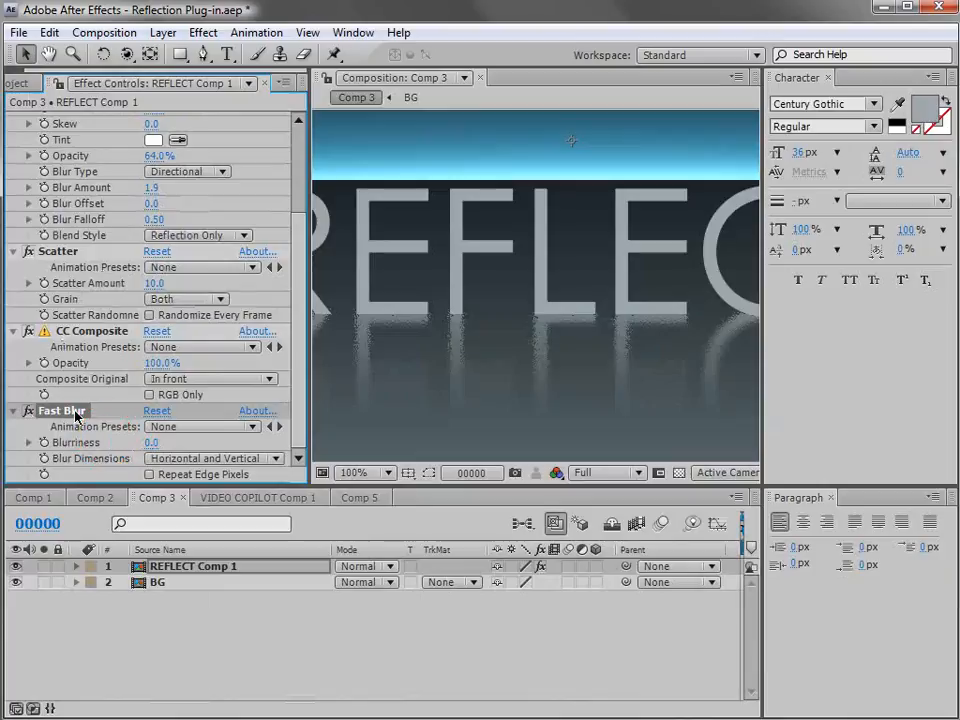
{"action": "left_click_drag", "start_coordinate": [68, 305], "coordinate": [70, 308]}
{"action": "left_click_drag", "start_coordinate": [149, 364], "coordinate": [156, 363]}
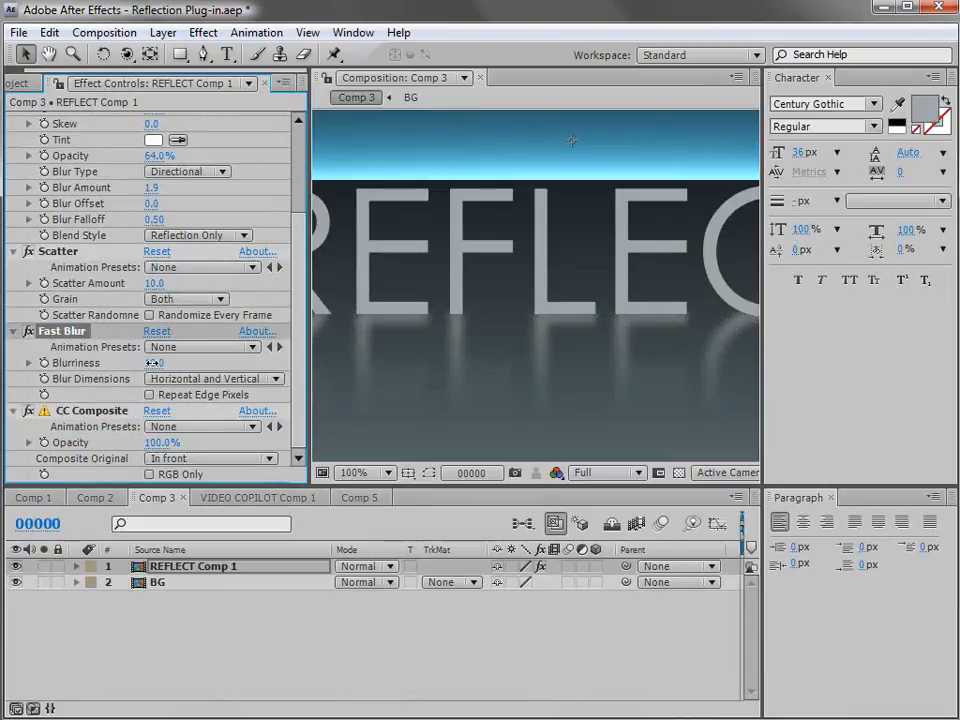
Place Fast Blur ahead of Scatter with Blurriness 18, temporarily disabling CC Composite meanwhile, and inspect the blurred reflection.
{"action": "left_click", "coordinate": [28, 410]}
{"action": "left_click_drag", "start_coordinate": [65, 244], "coordinate": [70, 395]}
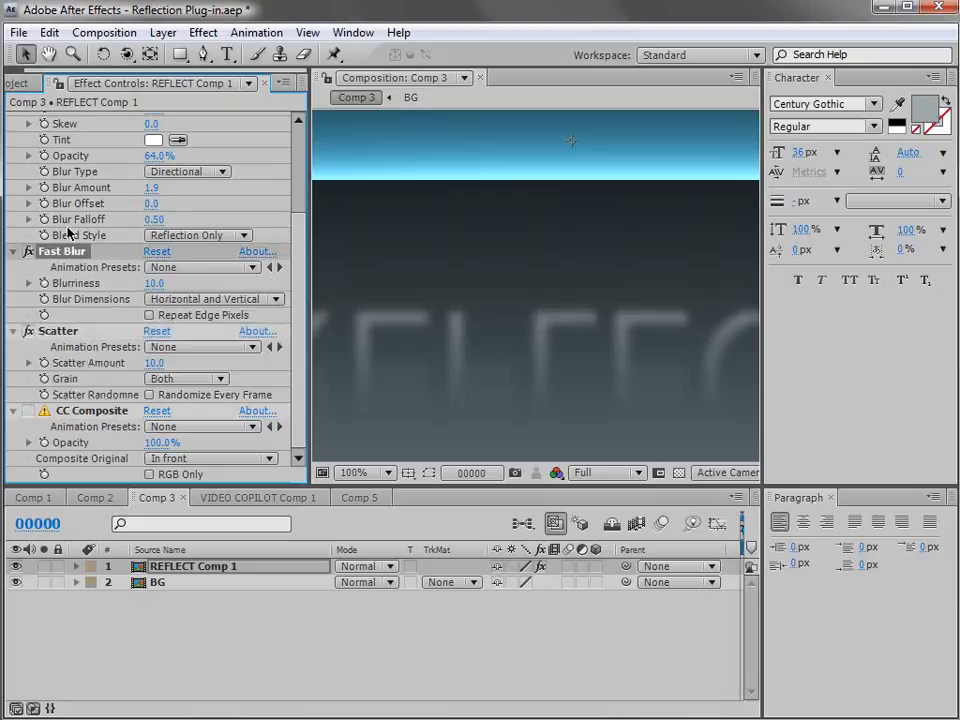
{"action": "mouse_move", "coordinate": [152, 283]}
{"action": "left_mouse_down"}
{"action": "mouse_move", "coordinate": [165, 283]}
{"action": "mouse_move", "coordinate": [155, 283]}
{"action": "left_mouse_up"}
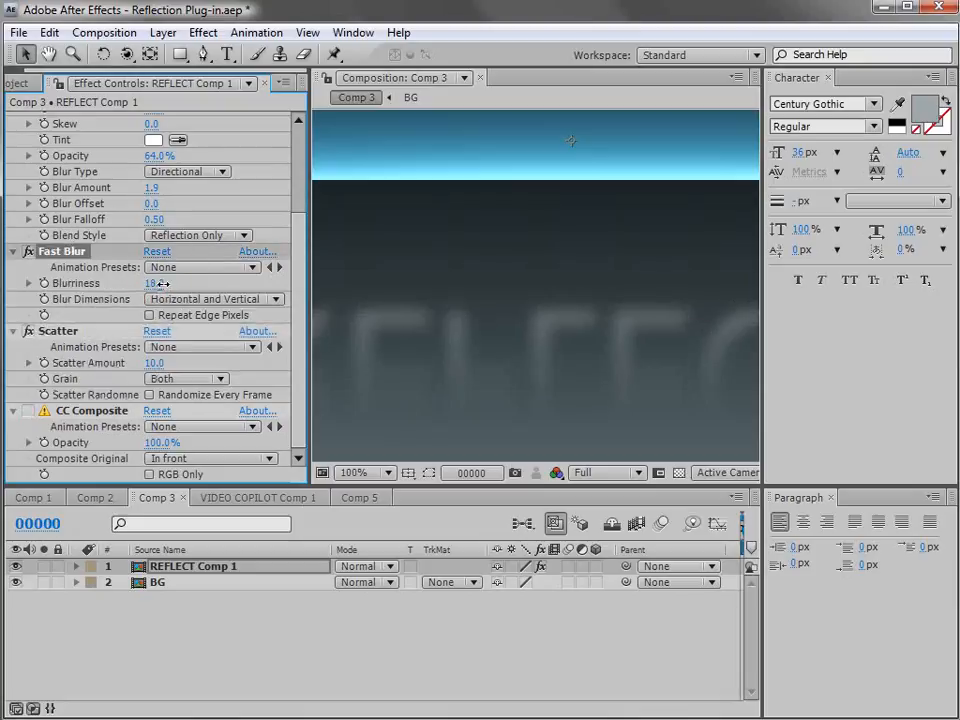
{"action": "left_click", "coordinate": [28, 410]}
{"action": "key", "text": "grave"}
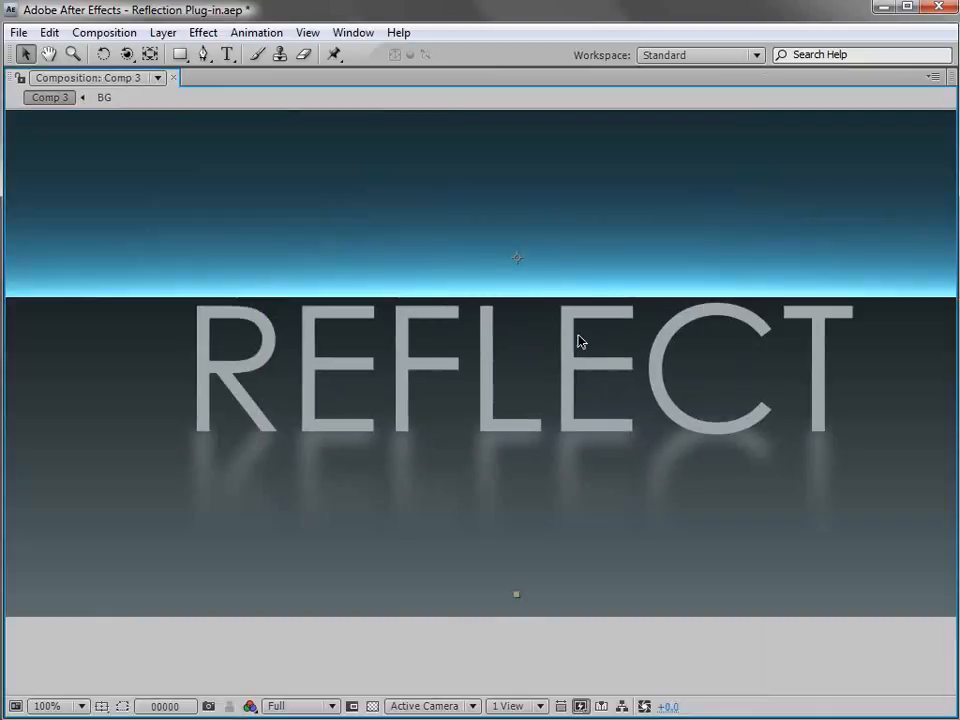
{"action": "key", "text": "grave"}
{"action": "key", "text": "h"}
{"action": "left_click_drag", "start_coordinate": [445, 324], "coordinate": [610, 336]}
{"action": "key", "text": "v"}
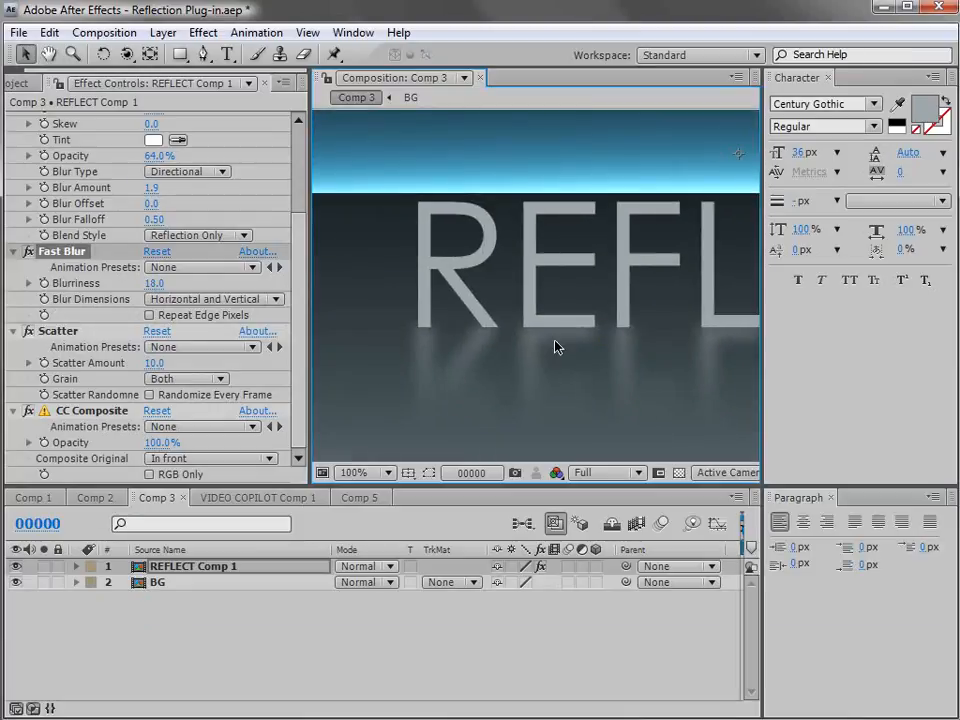
Move the REFLECT layer left and slightly up so the tops of its letters overlap the glowing horizon.
{"action": "scroll", "coordinate": [500, 292], "scroll_direction": "down", "scroll_amount": 2}
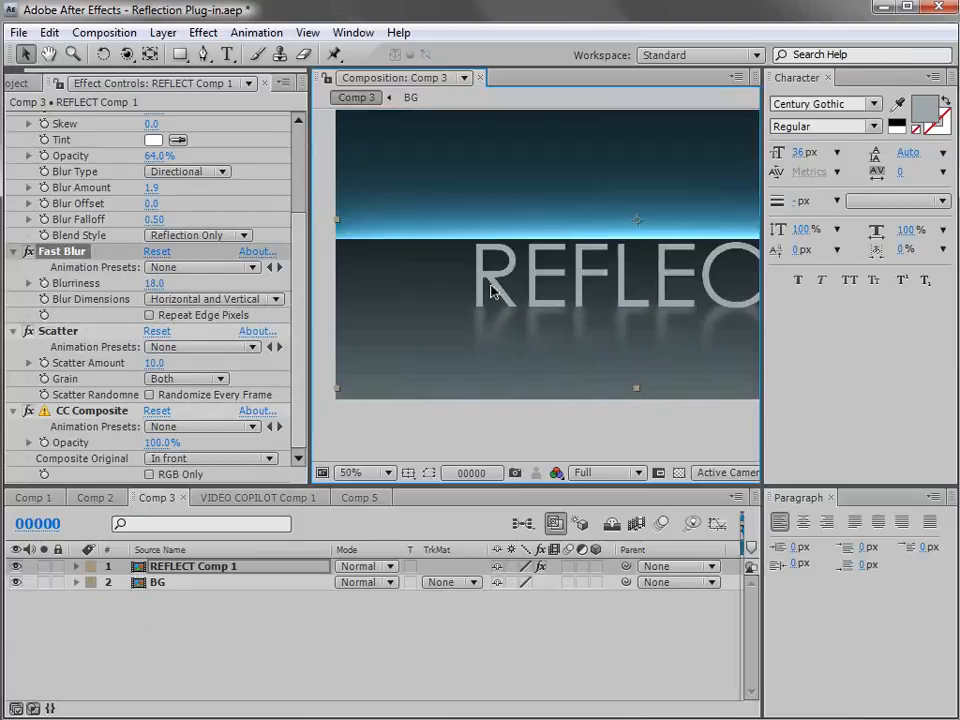
{"action": "left_click_drag", "start_coordinate": [605, 300], "coordinate": [538, 262]}
{"action": "scroll", "coordinate": [525, 281], "scroll_direction": "down", "scroll_amount": 2}
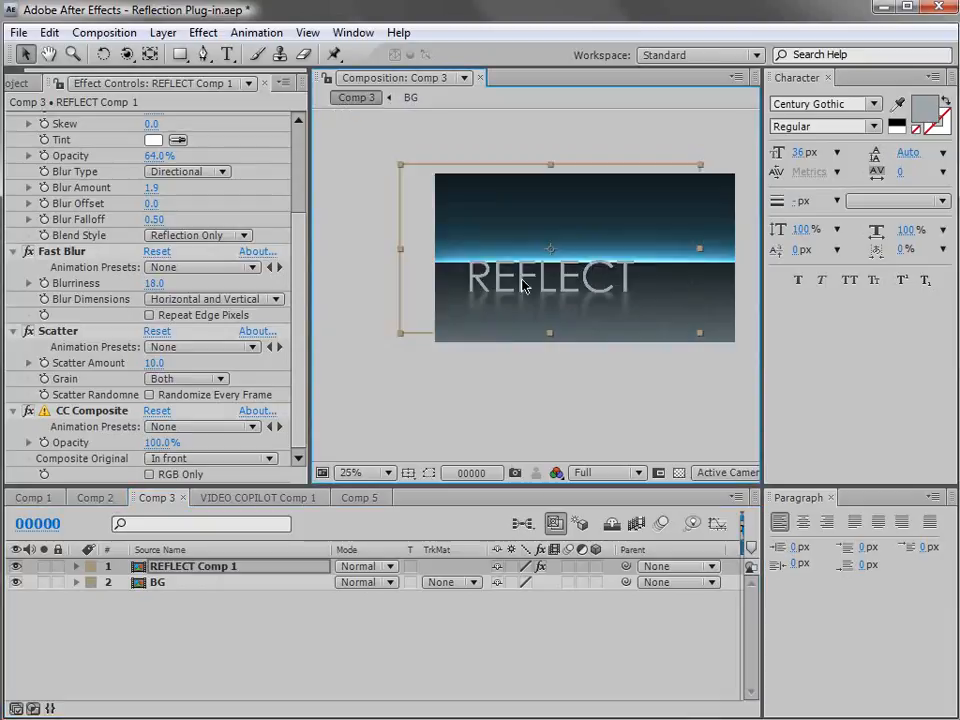
{"action": "scroll", "coordinate": [544, 305], "scroll_direction": "up", "scroll_amount": 2}
{"action": "key", "text": "space"}
{"action": "left_click_drag", "start_coordinate": [557, 306], "coordinate": [505, 327]}
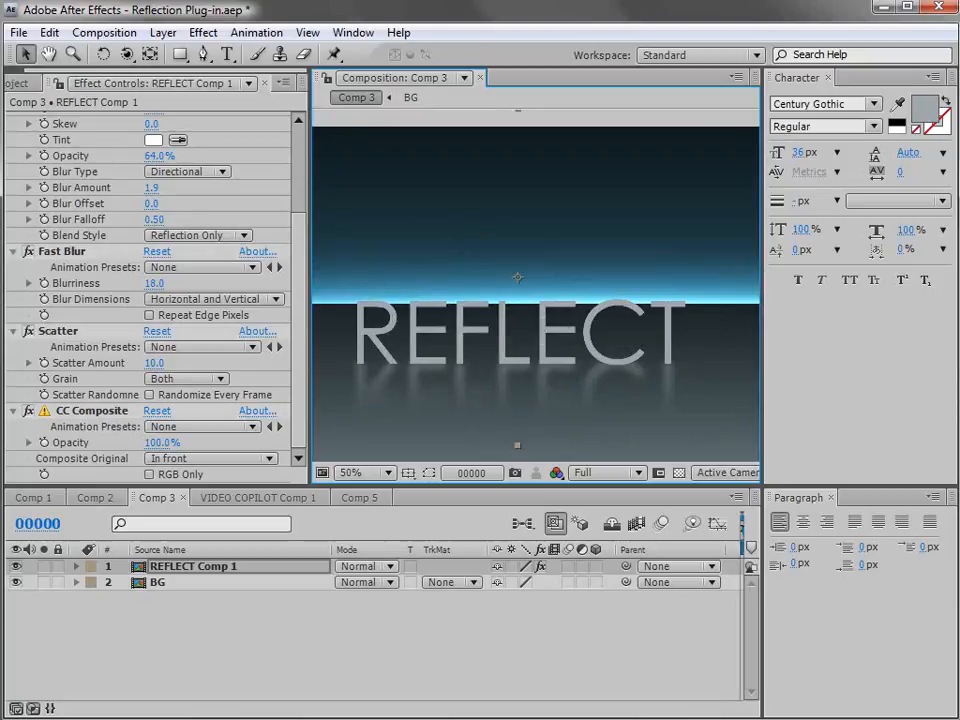
Switch to Comp 5 to show the 3D VIDEO COPILOT scene.
{"action": "left_click", "coordinate": [252, 498]}
{"action": "left_click", "coordinate": [358, 498]}
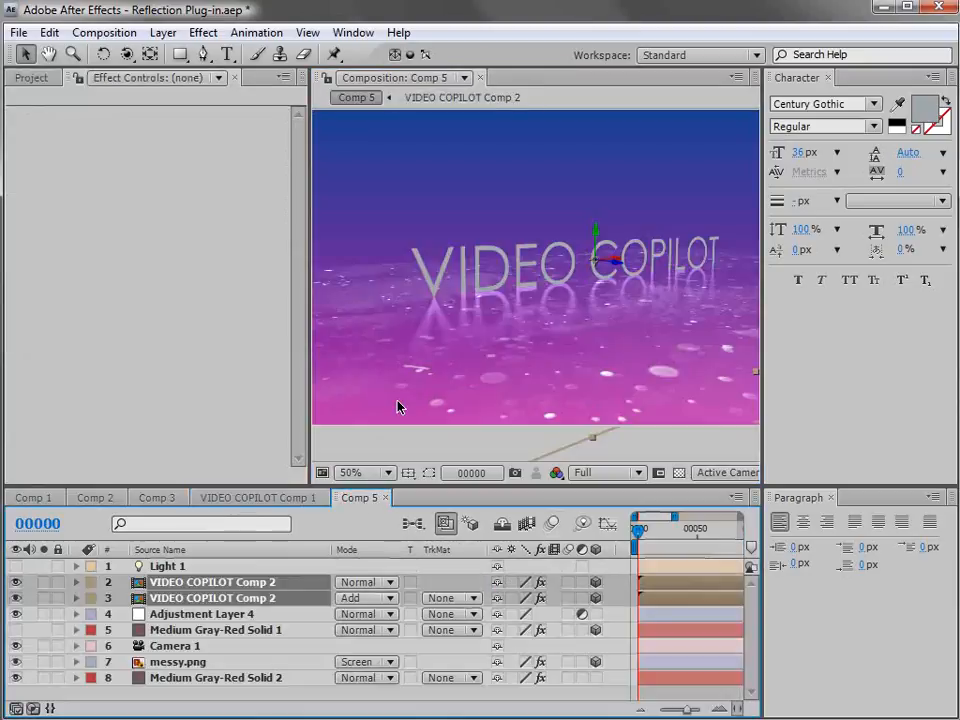